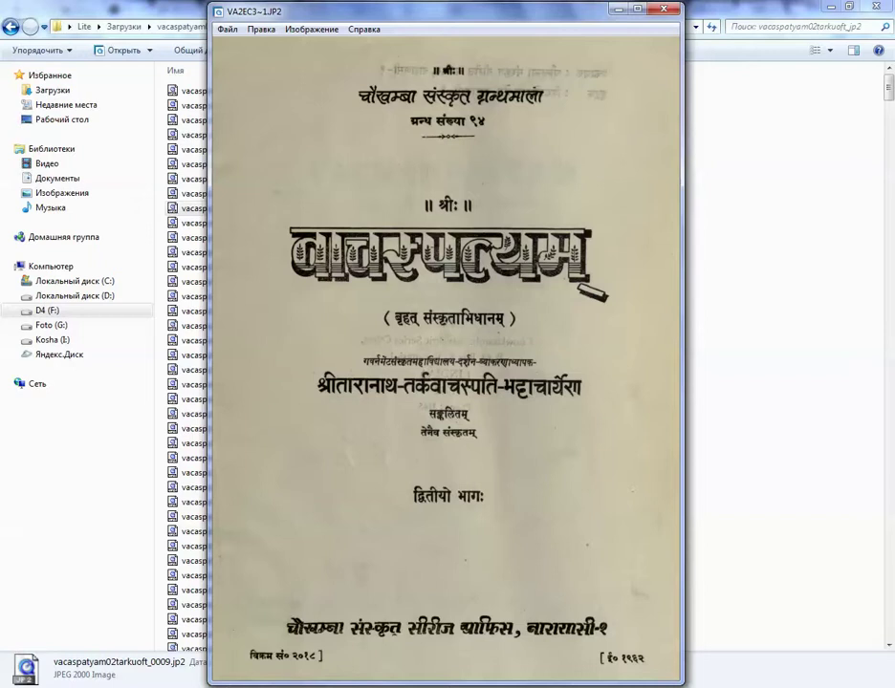
Step: Close the title page image in Windows Photo Viewer
key("Escape")
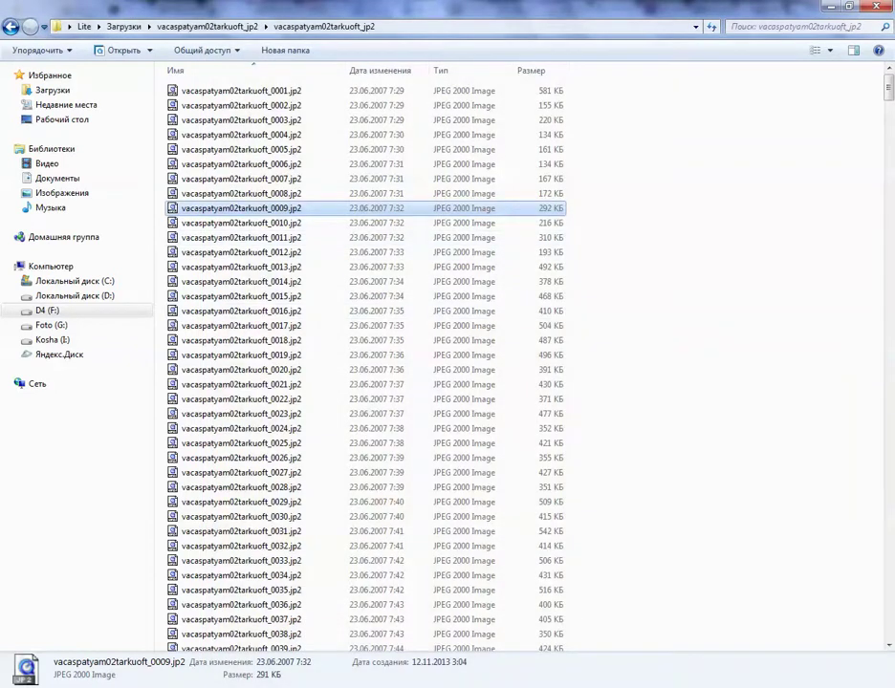
Step: Add the Photoshop CS6 executable from Program Files > Adobe as an Open with program for file 0009
key("shift+F10")
key("Down")
key("Down")
key("Down")
key("Down")
key("Down")
key("Down")
key("Down")
key("Down")
key("Down")
key("Down")
key("Down")
key("Down")
key("Up")
key("Right")
key("Up")
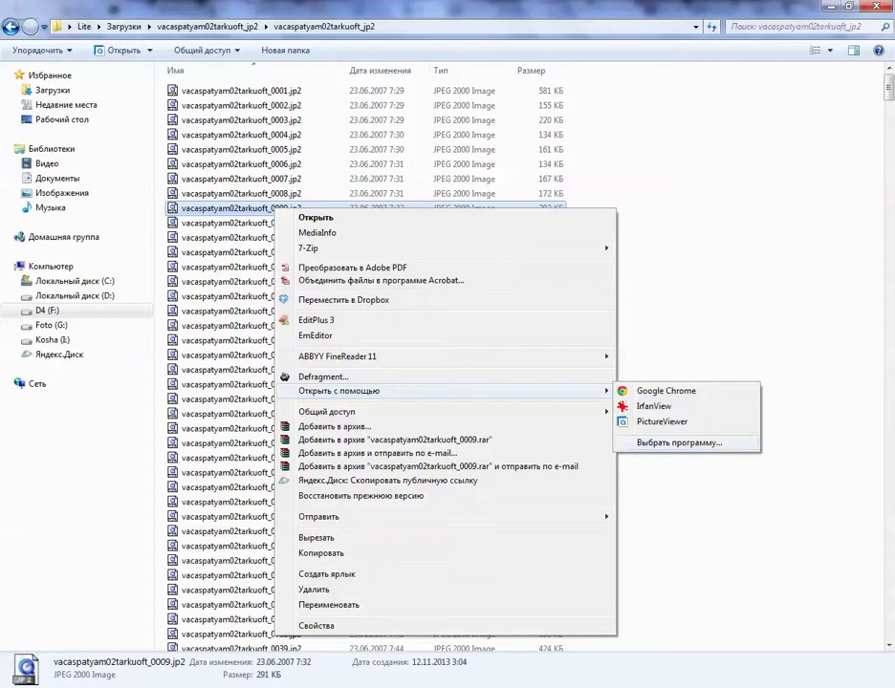
key("Return")
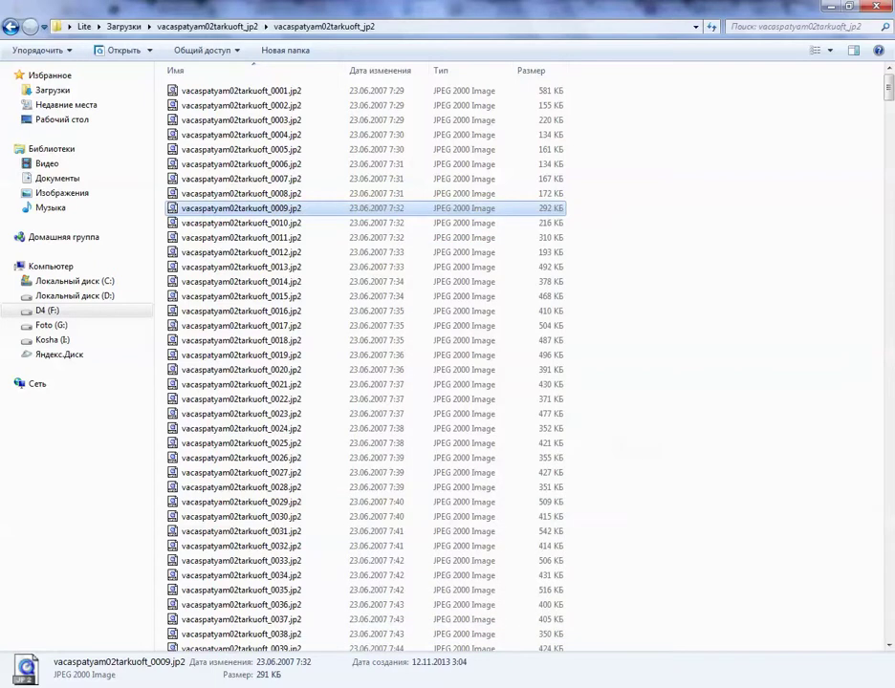
key("Tab")
key("Tab")
key("Return")
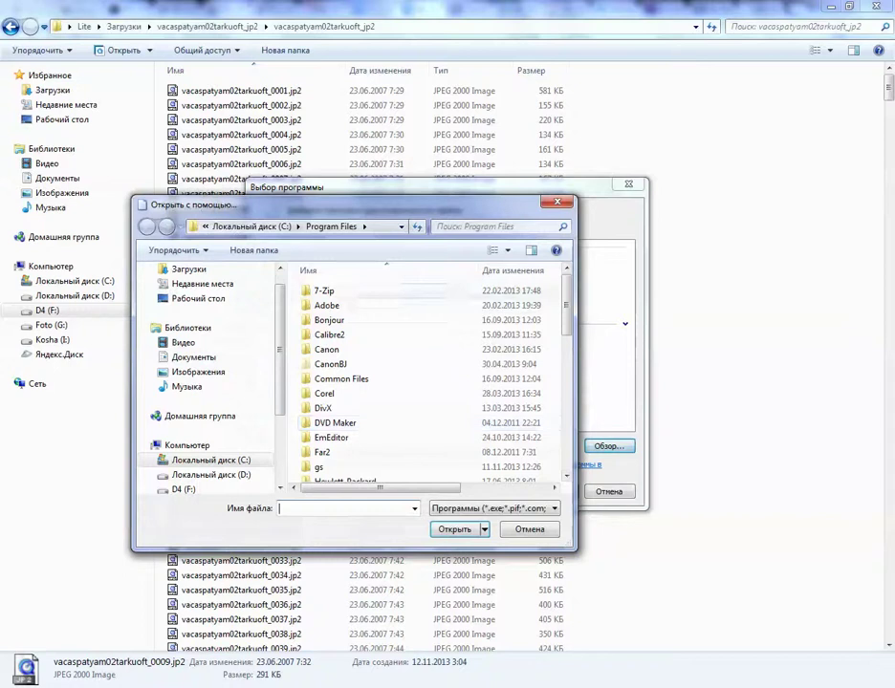
double_click(326, 305)
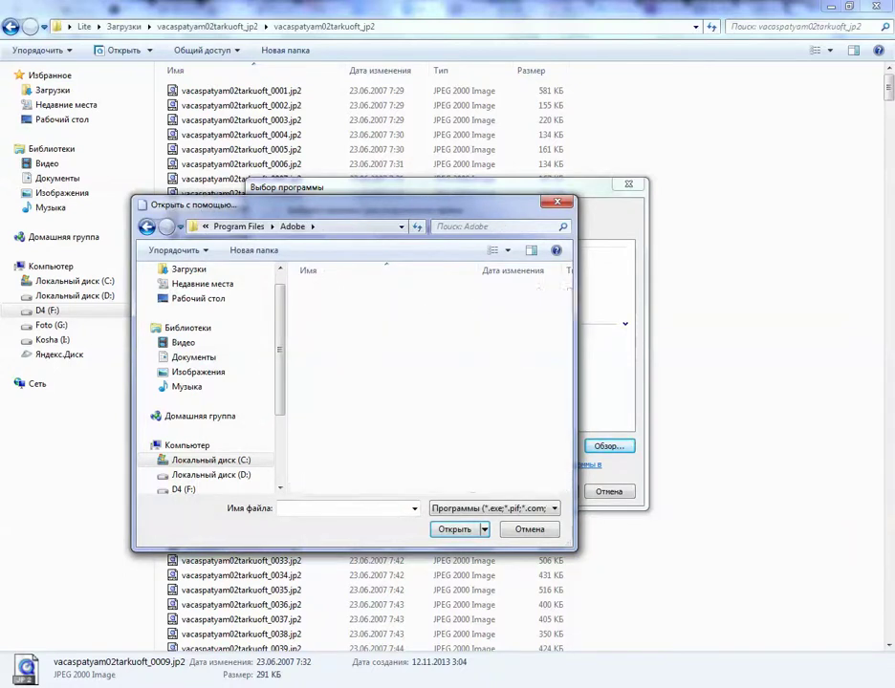
double_click(369, 349)
double_click(341, 437)
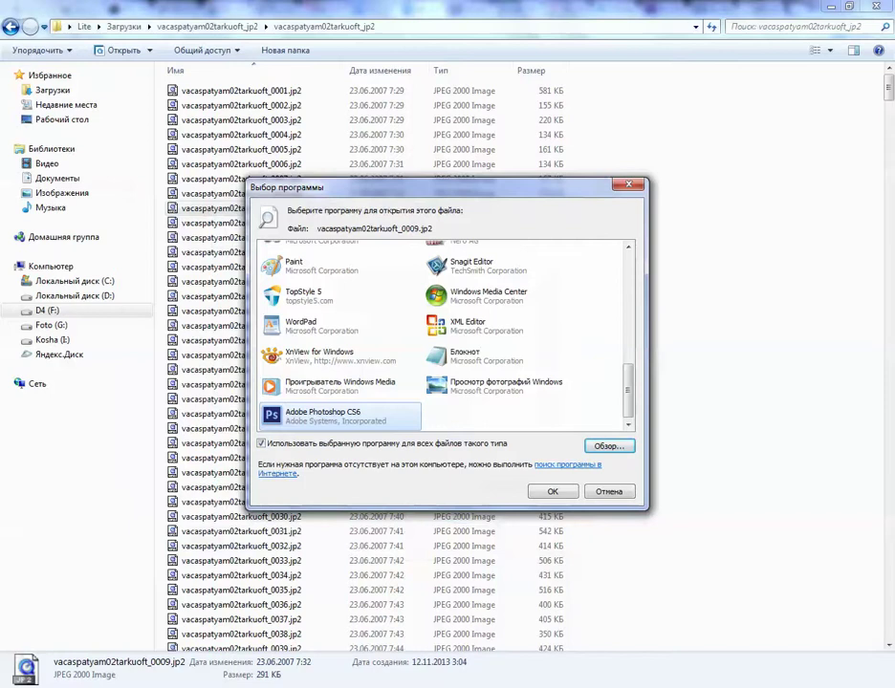
Step: Open scan 0009 in Photoshop, keeping its embedded sRGB IEC61966-2.1 profile
key("Return")
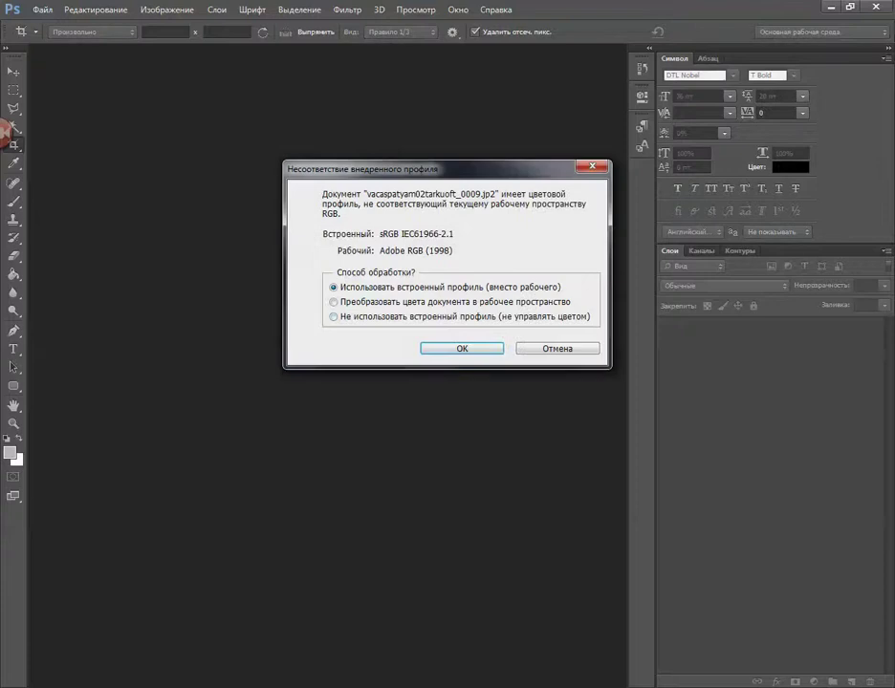
key("Return")
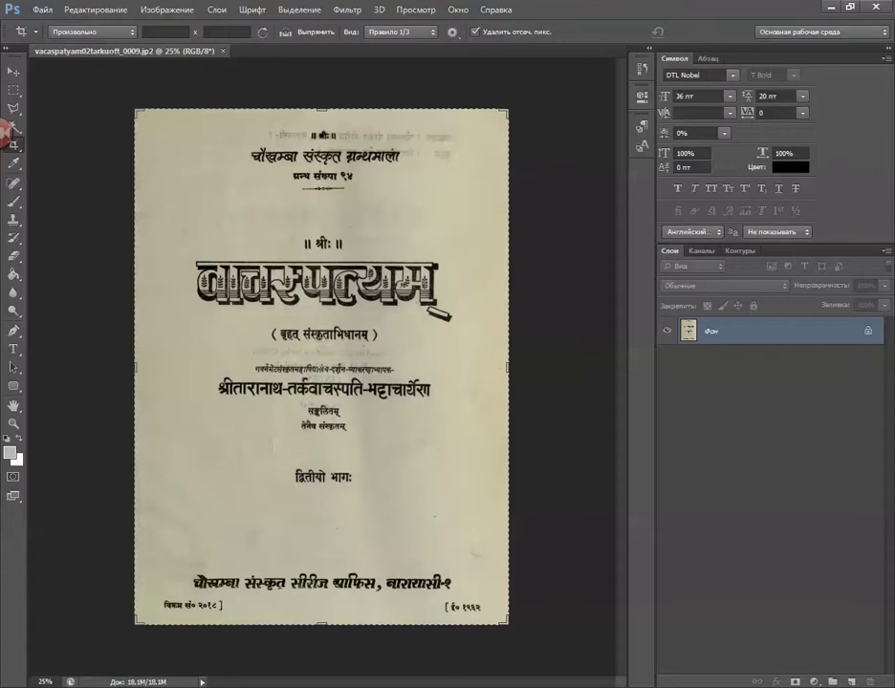
key("ctrl+plus")
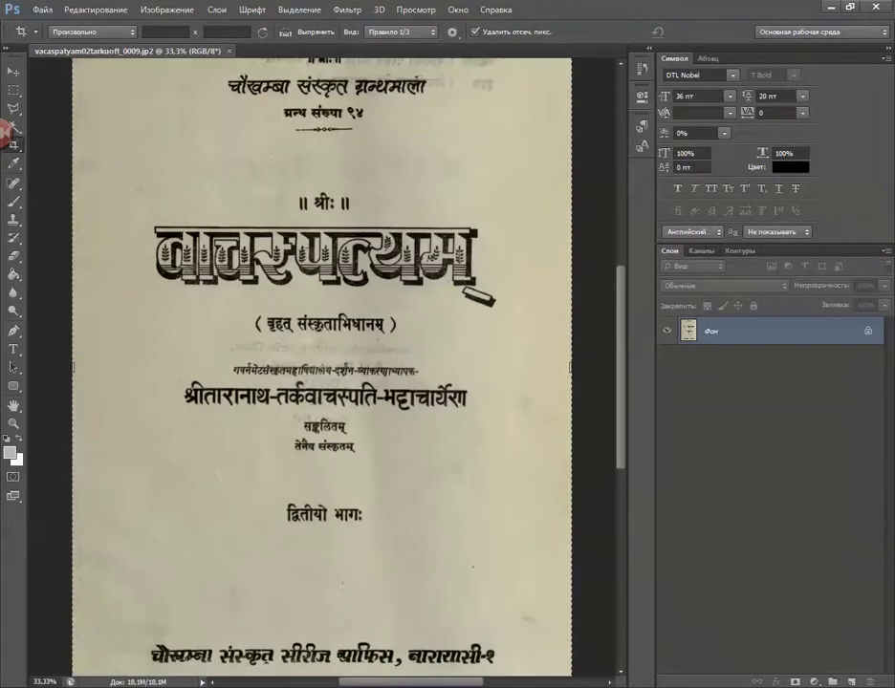
key("ctrl+plus")
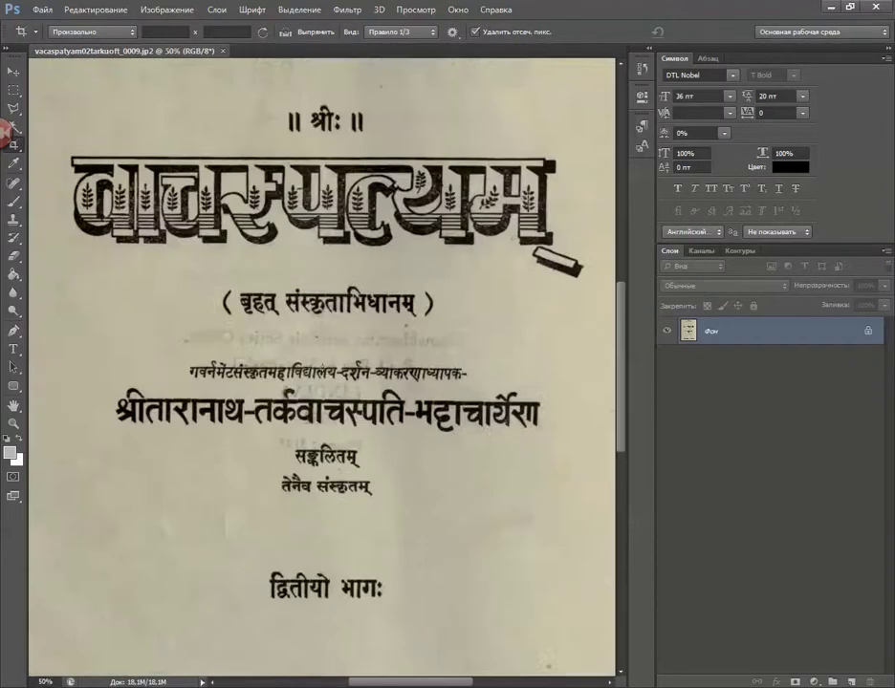
key("ctrl+plus")
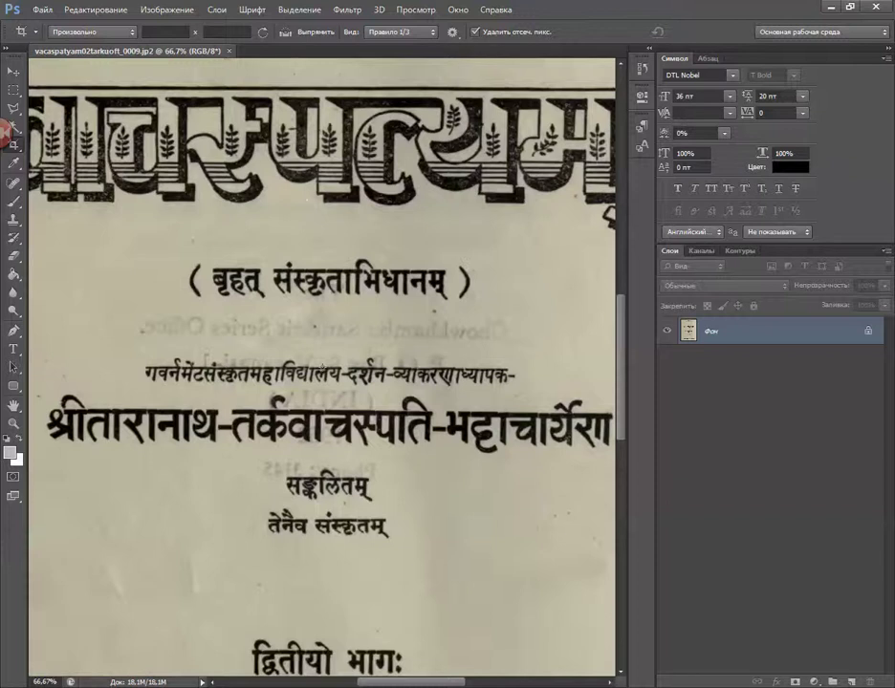
key("ctrl+plus")
key("ctrl+minus")
key("ctrl+minus")
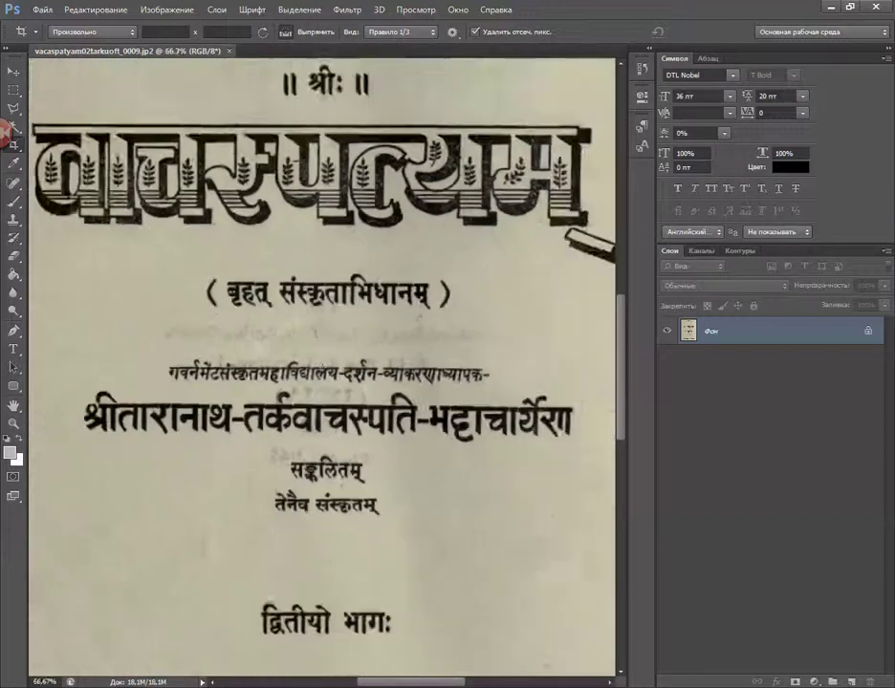
key("ctrl+minus")
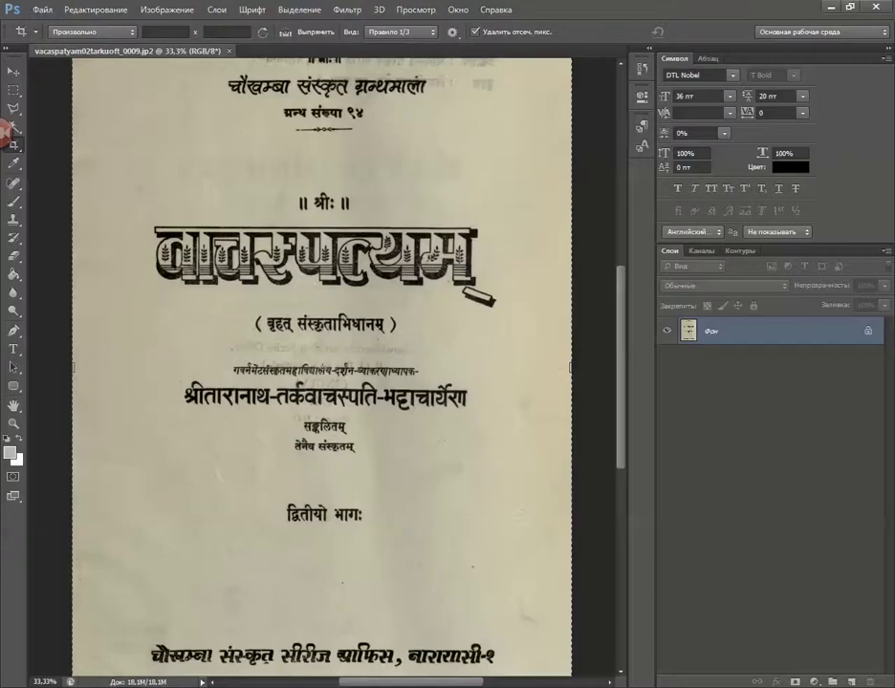
left_click(42, 9)
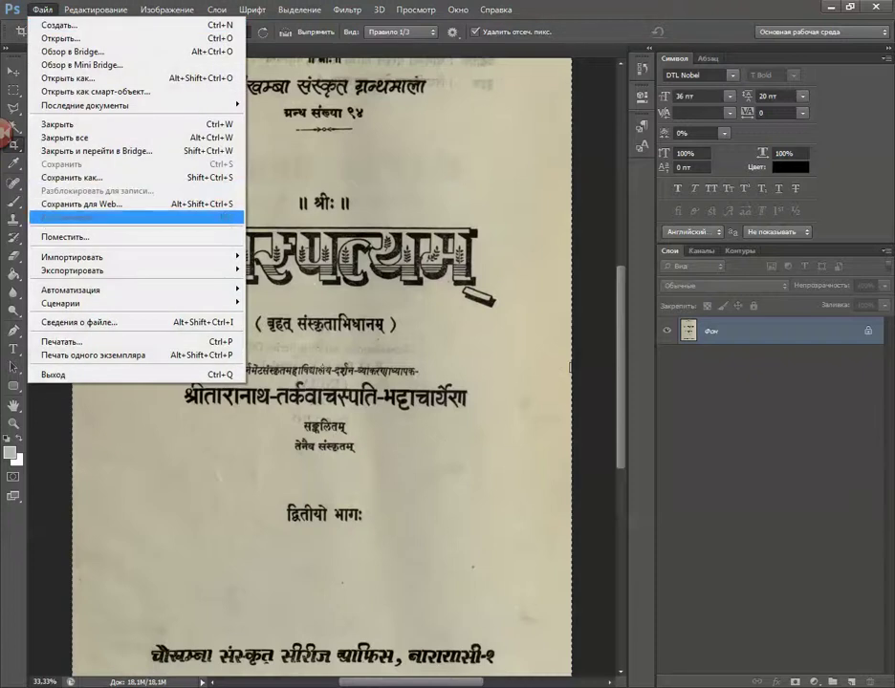
Step: In Save for Web, compare GIF output and settle on JPEG format
left_click(115, 204)
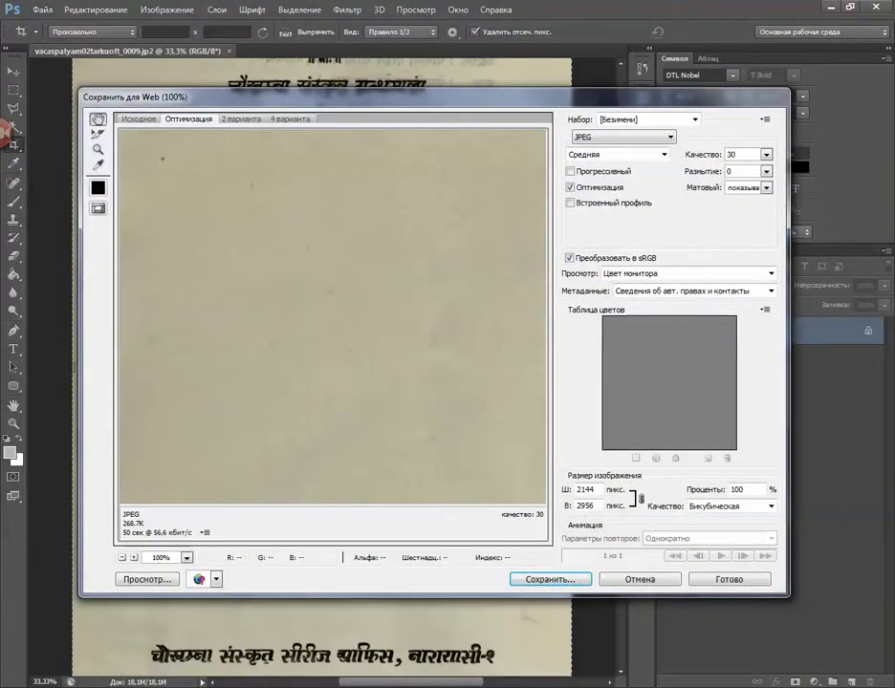
left_click(622, 137)
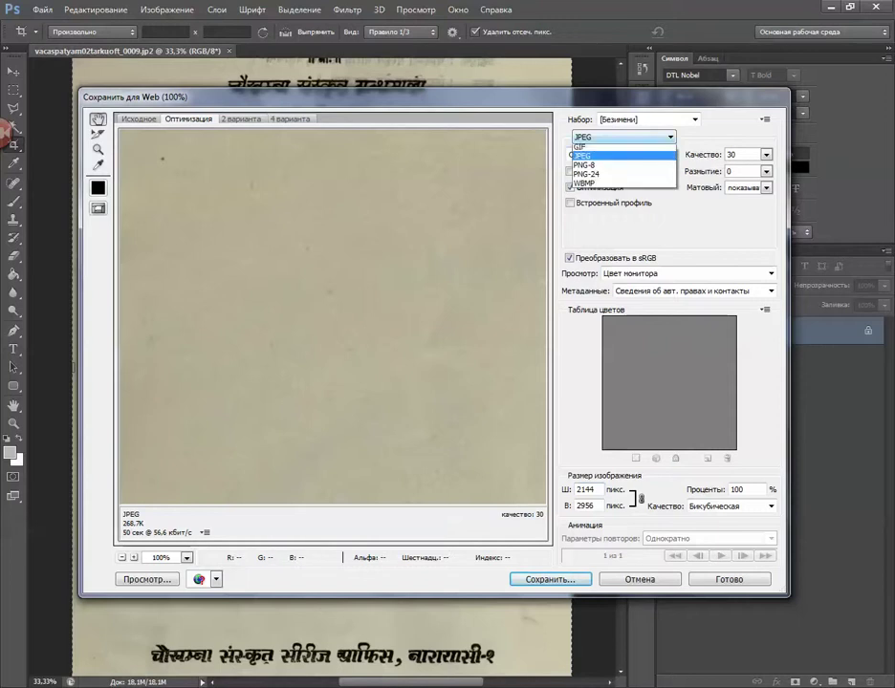
left_click(580, 146)
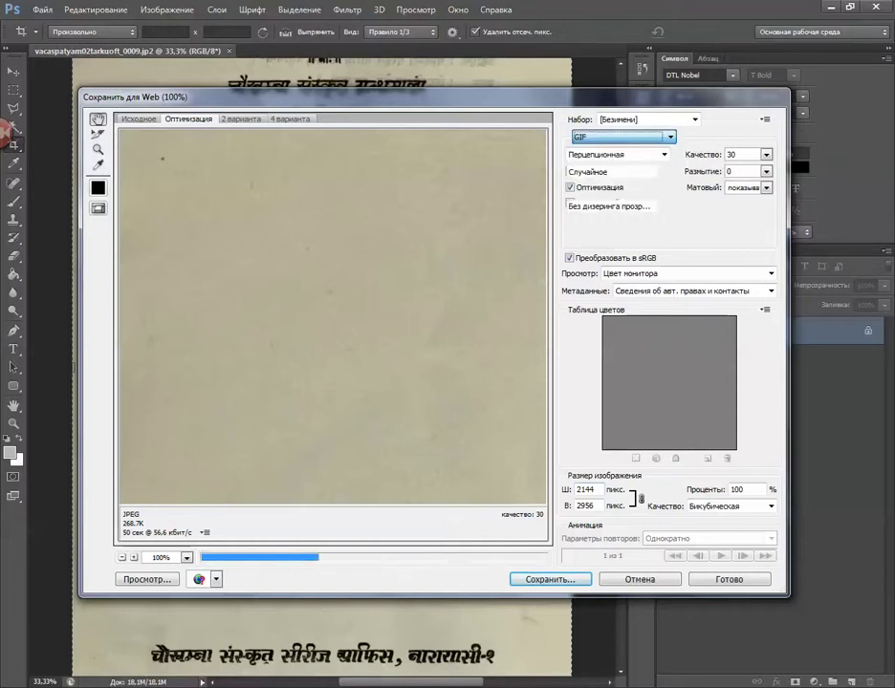
left_click(621, 137)
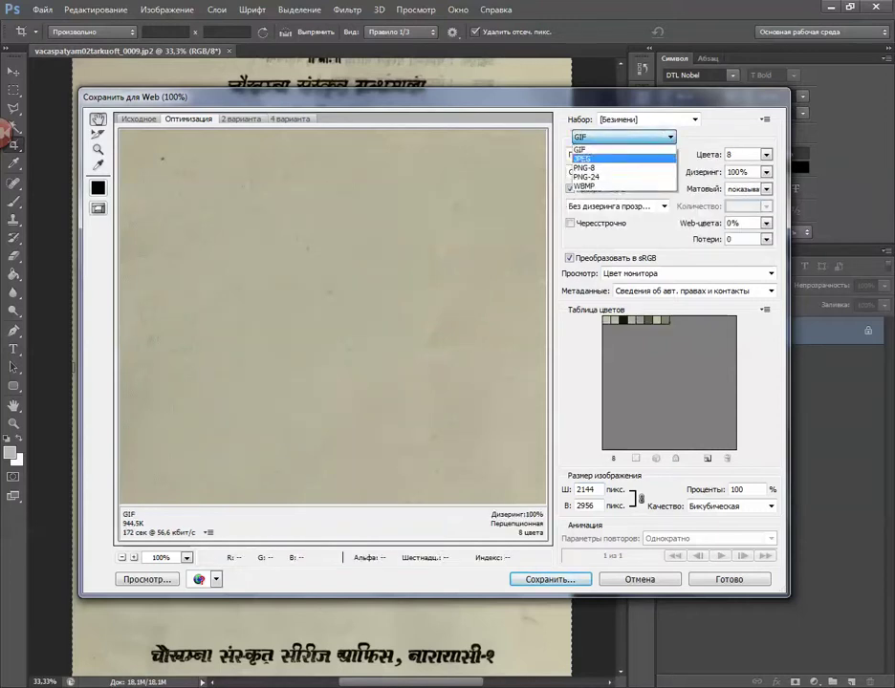
left_click(583, 157)
left_click_drag(334, 430, 334, 325)
scroll(332, 316, "down", 5)
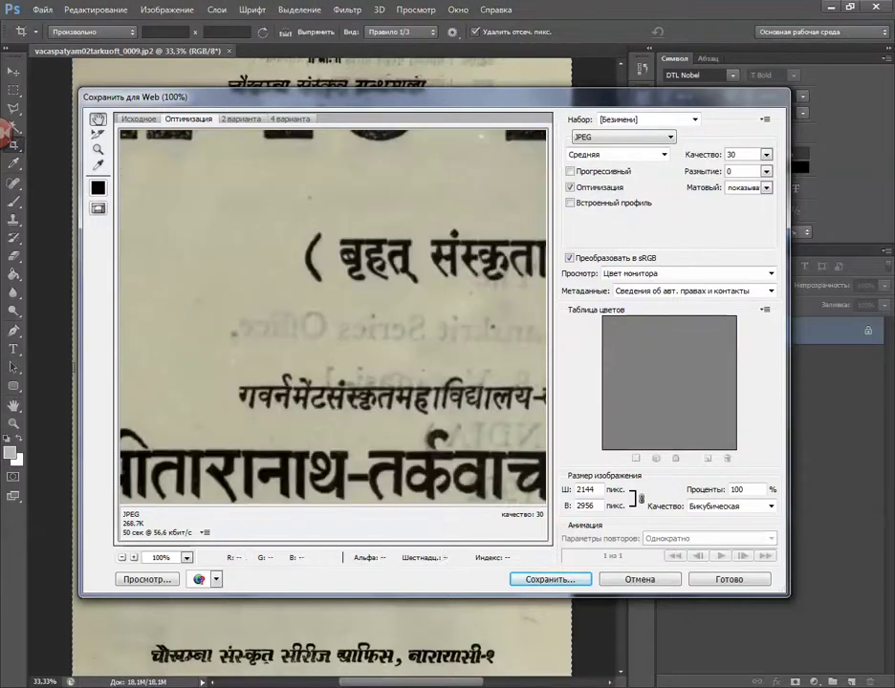
Step: Keep JPEG Medium quality 30 and save vacaspatyam02tarkuoft_0009.jpg to the Desktop
left_click(617, 154)
left_click(598, 195)
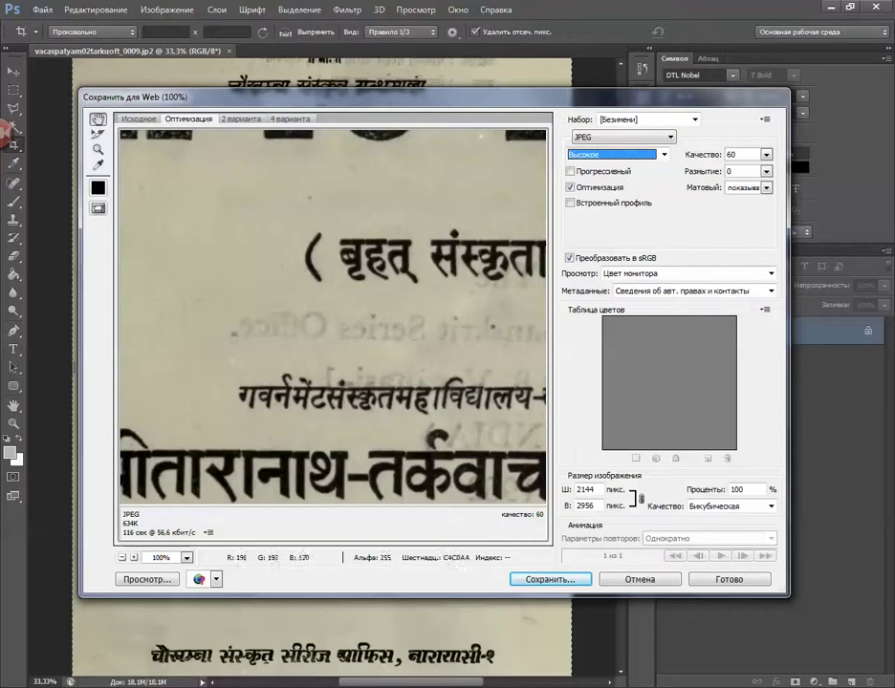
left_click(616, 154)
left_click(599, 181)
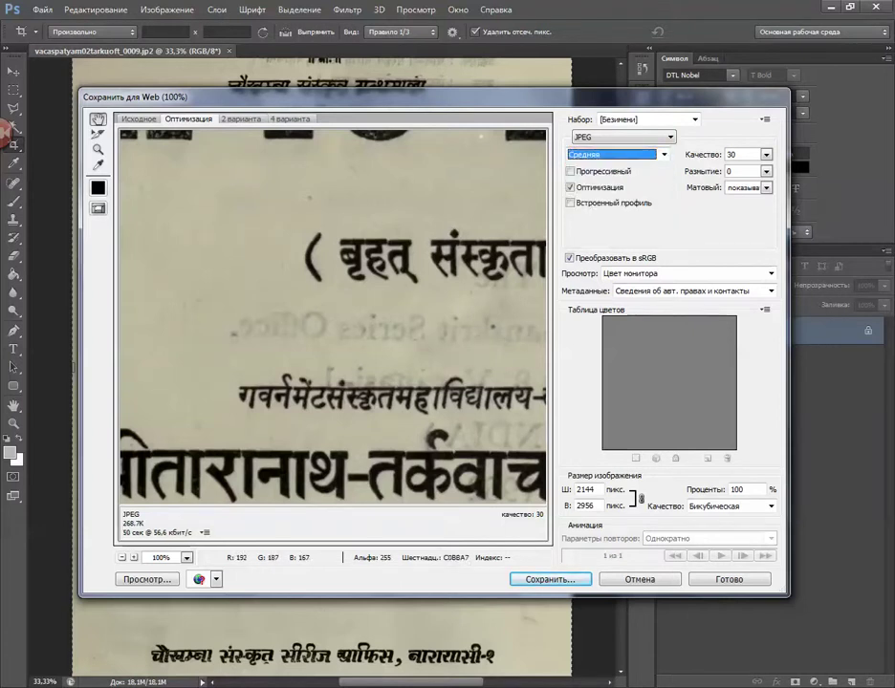
left_click_drag(334, 383, 291, 267)
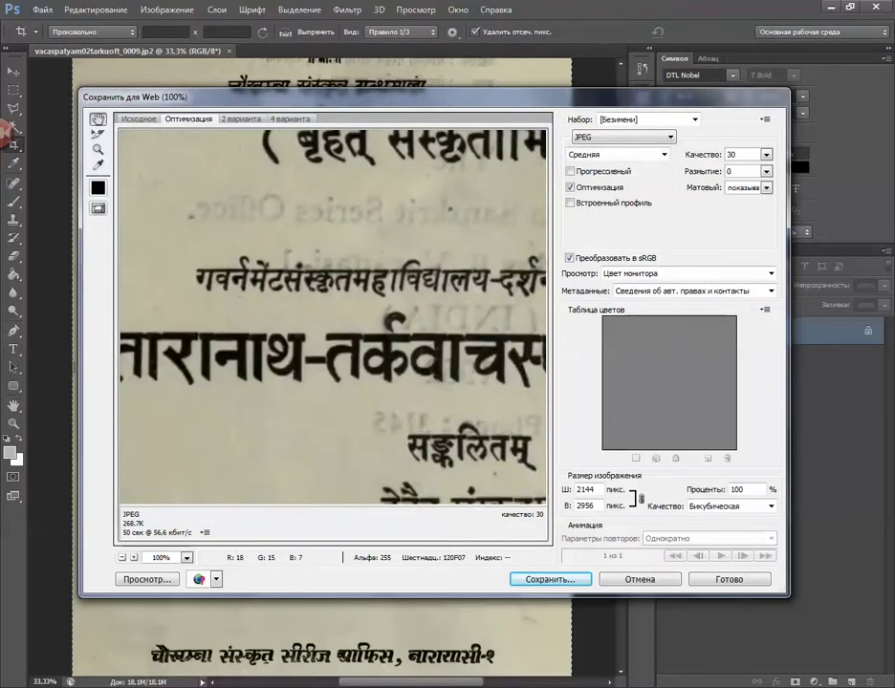
left_click(541, 578)
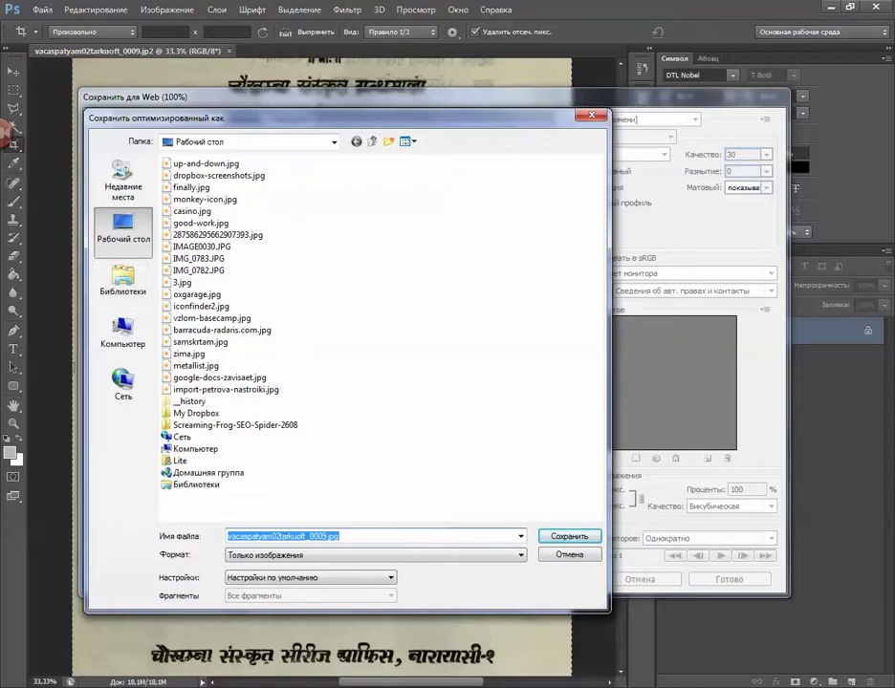
key("Return")
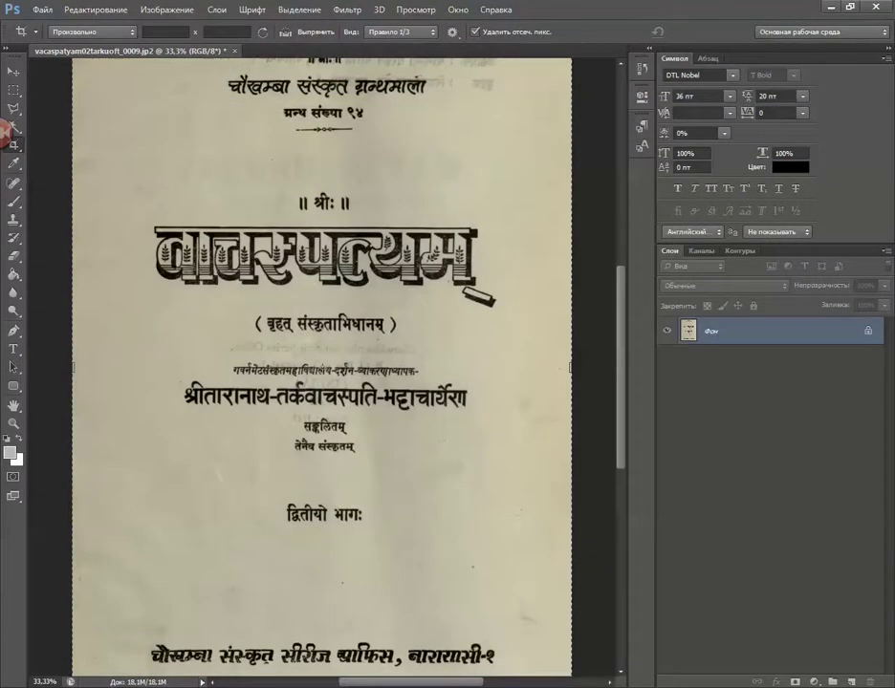
Step: Open vacaspatyam02tarkuoft_0011.jp2 in Photoshop, keeping its embedded profile
mouse_move(395, 687)
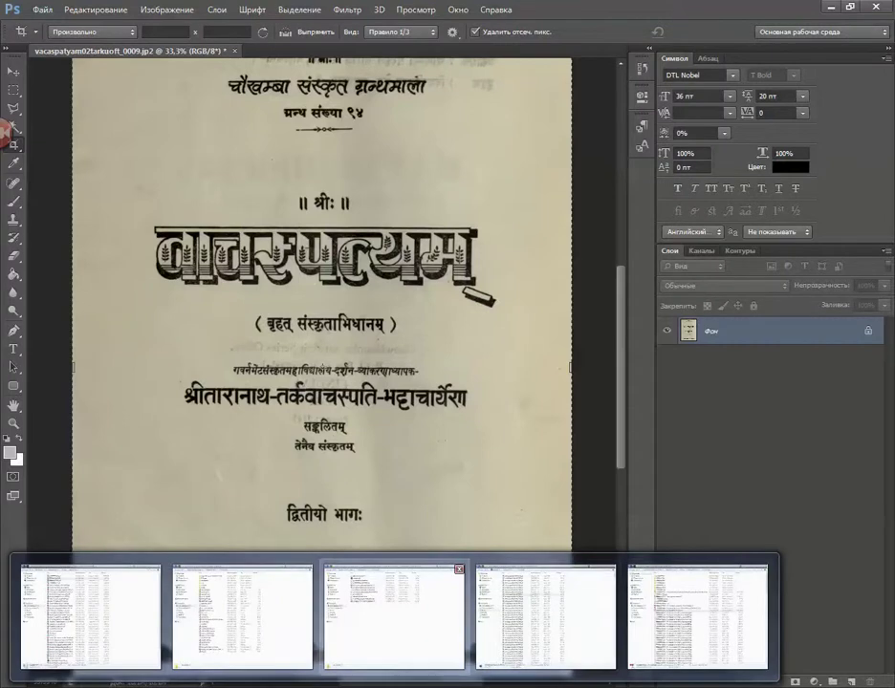
left_click(545, 616)
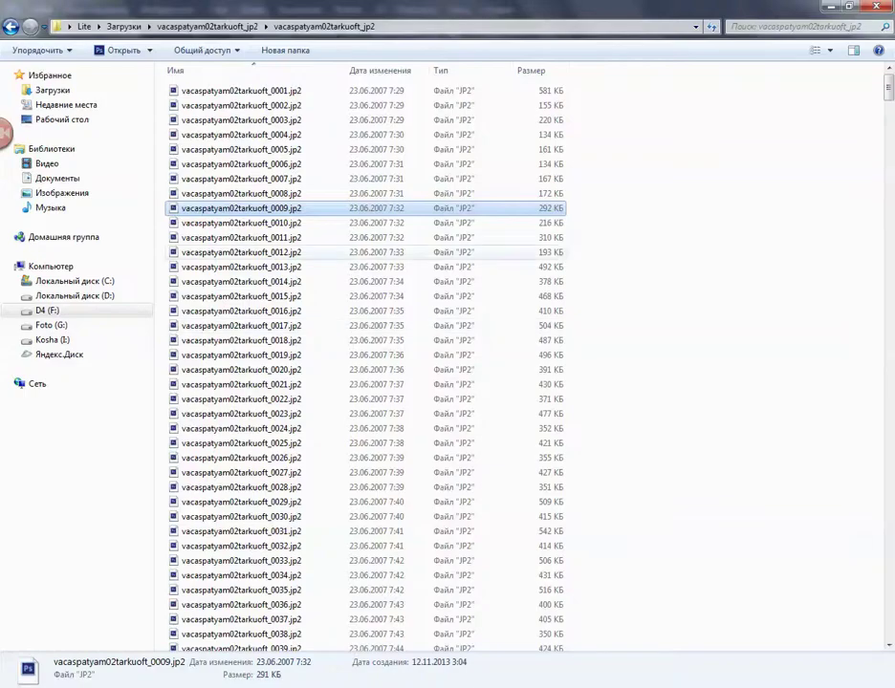
left_click(240, 237)
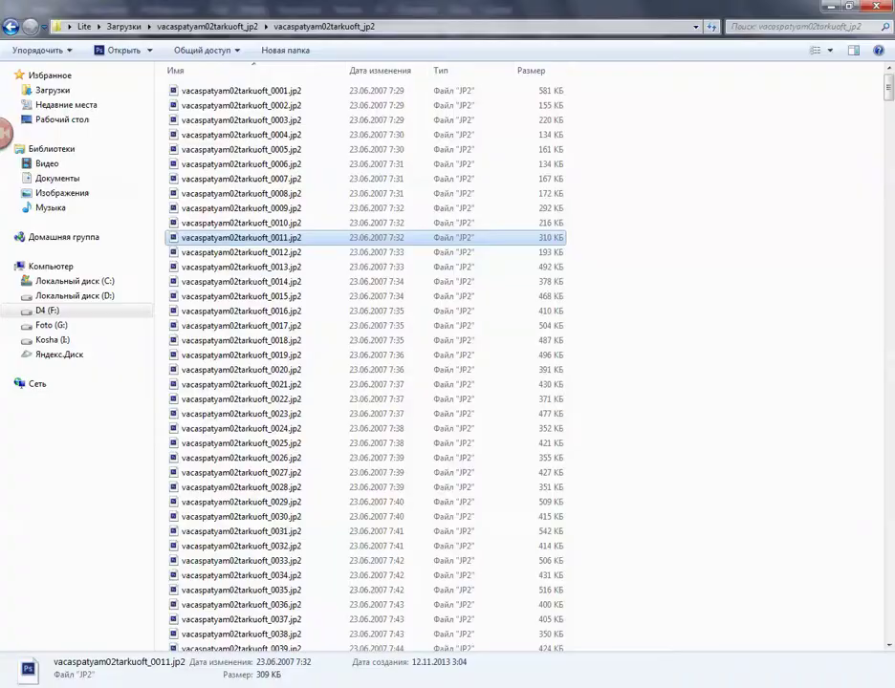
key("Return")
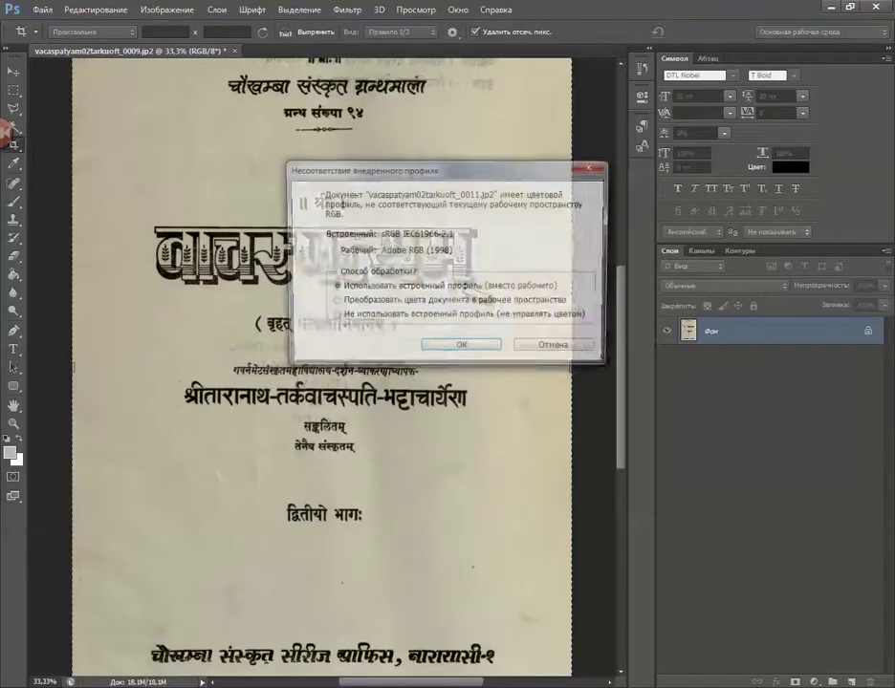
key("Return")
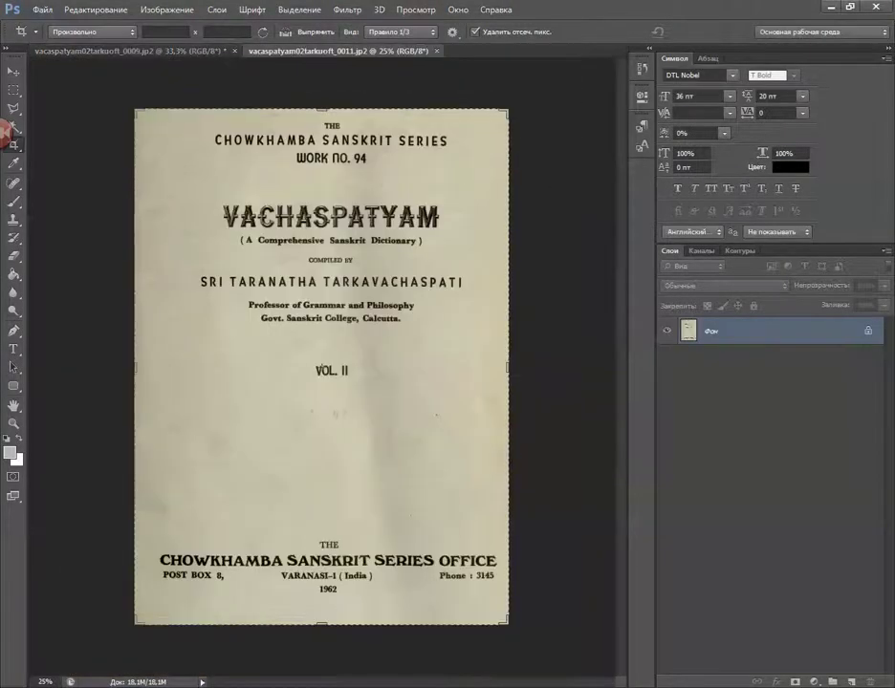
Step: Open the mirrored back page 0012 in Photoshop and close it again
key("alt+Tab")
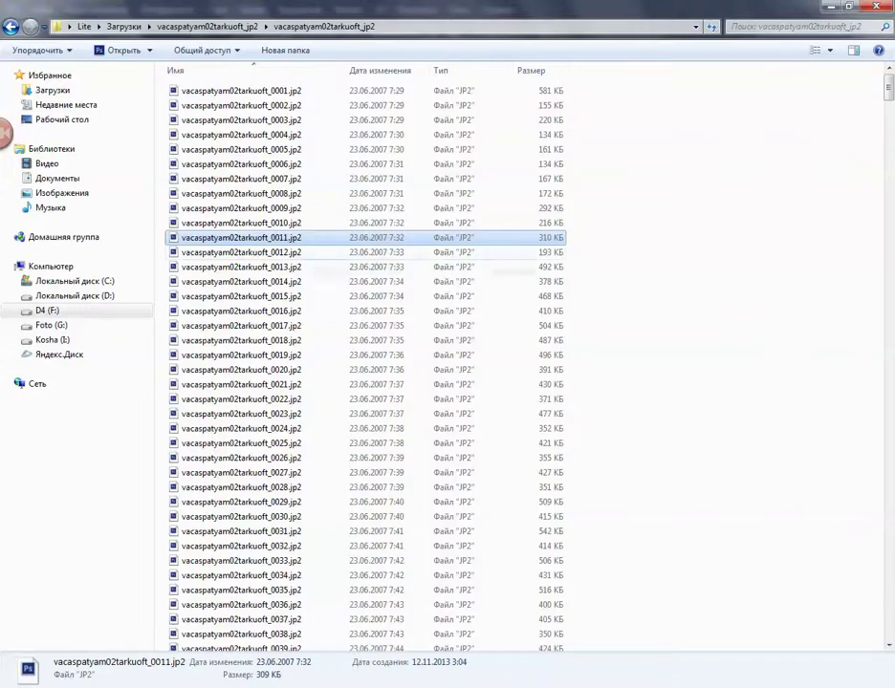
key("Down")
key("alt+Tab")
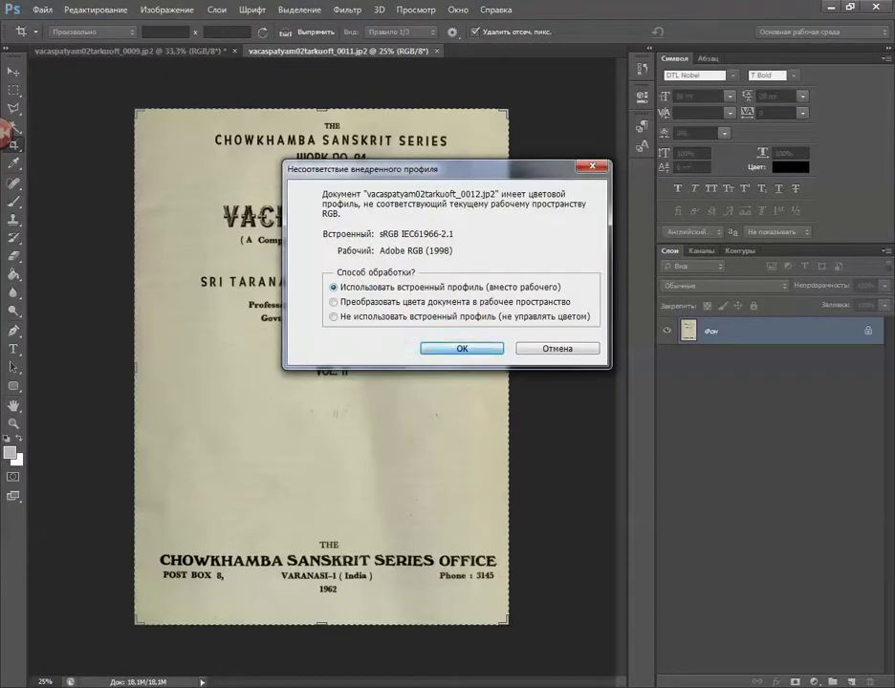
key("Return")
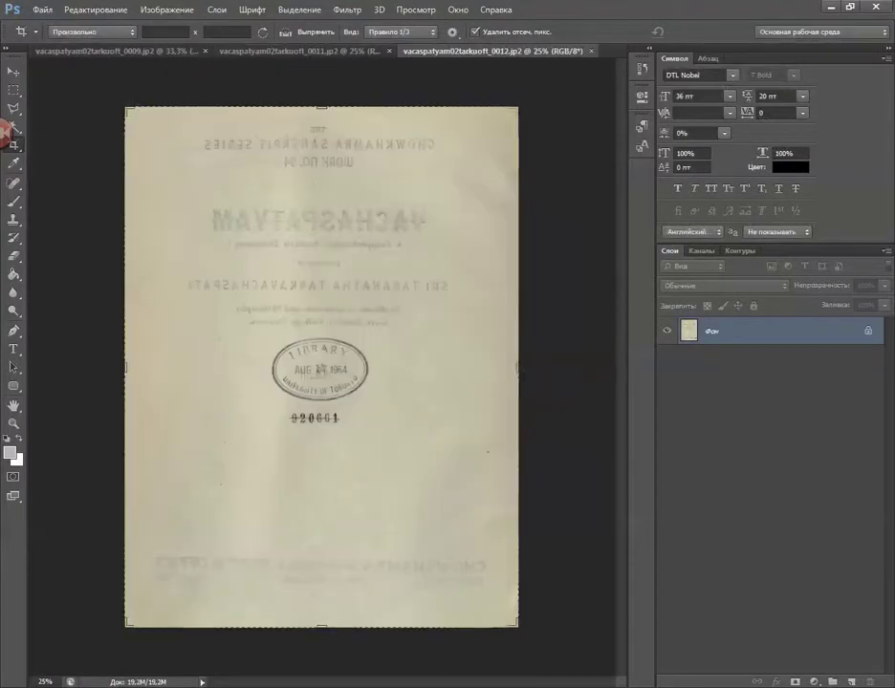
key("ctrl+w")
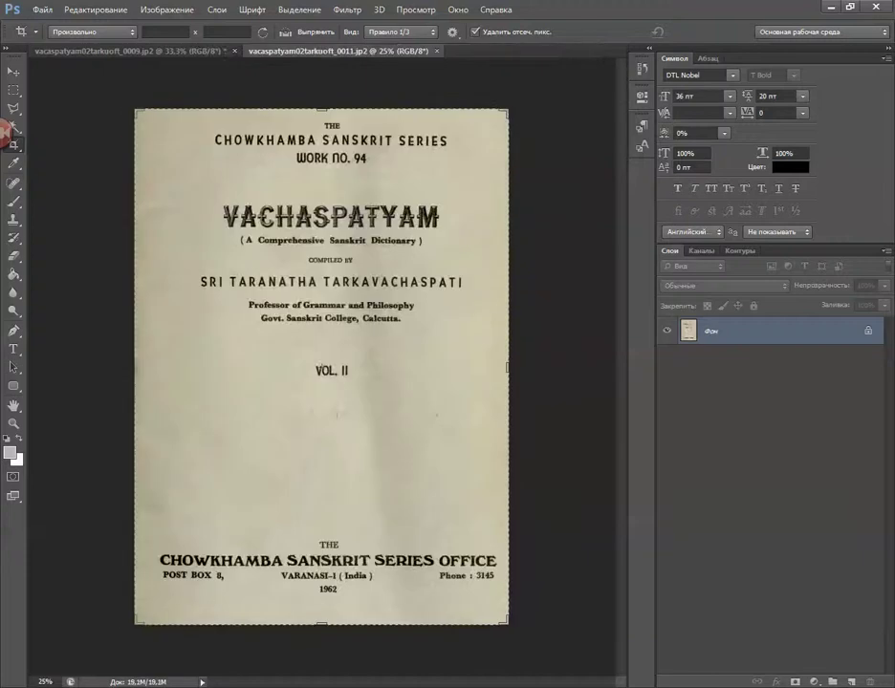
Step: Bring up Save for Web for page 0011
key("alt+f")
key("Down")
key("Down")
key("Down")
key("Down")
key("Down")
key("Down")
key("Down")
key("Down")
key("Down")
key("Down")
key("Down")
key("Down")
key("Return")
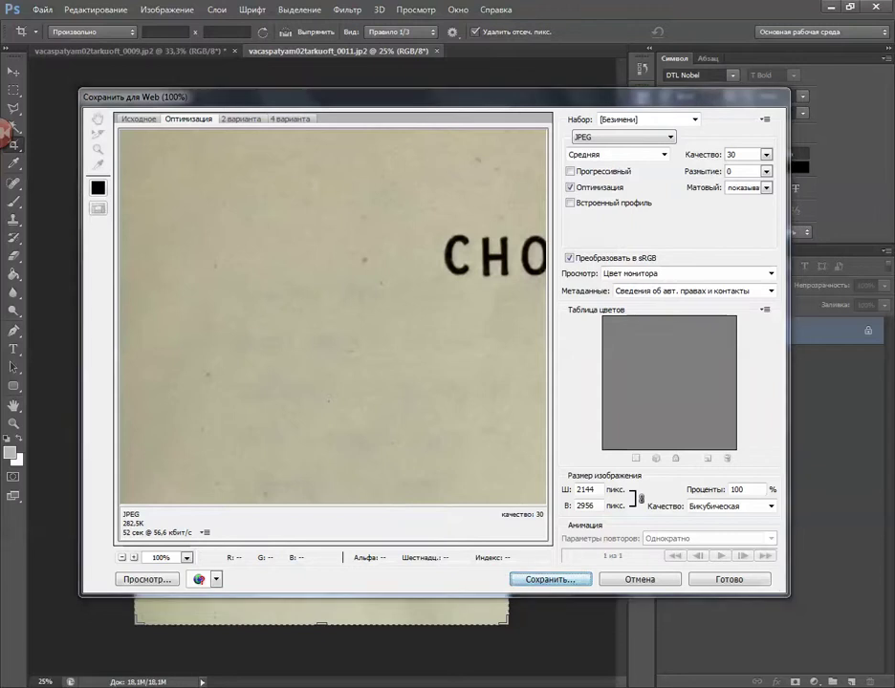
Step: Save page 0011 as a quality-30 JPEG, then select scan 0013 in Explorer
key("Return")
key("Return")
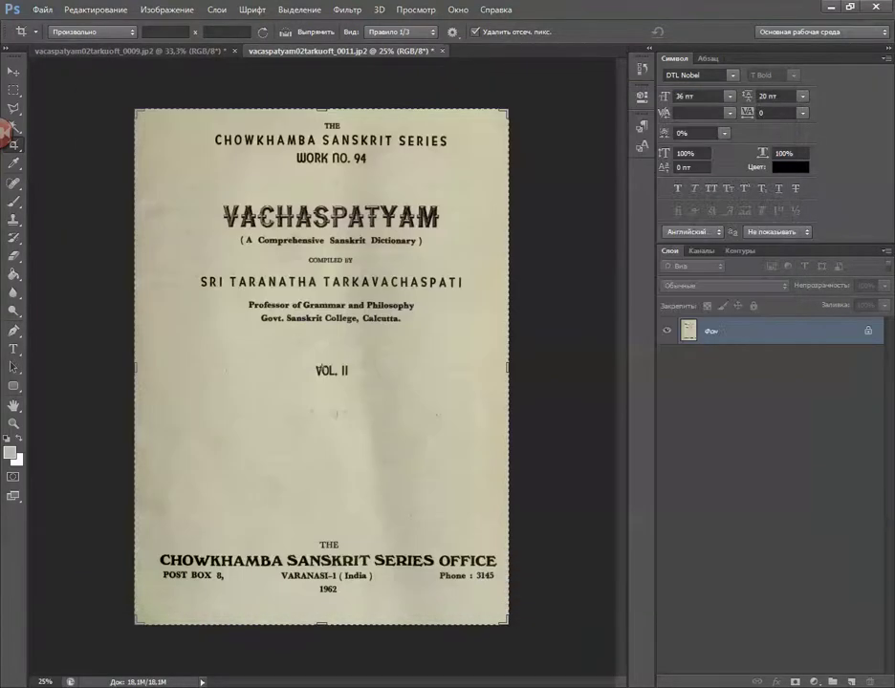
mouse_move(395, 683)
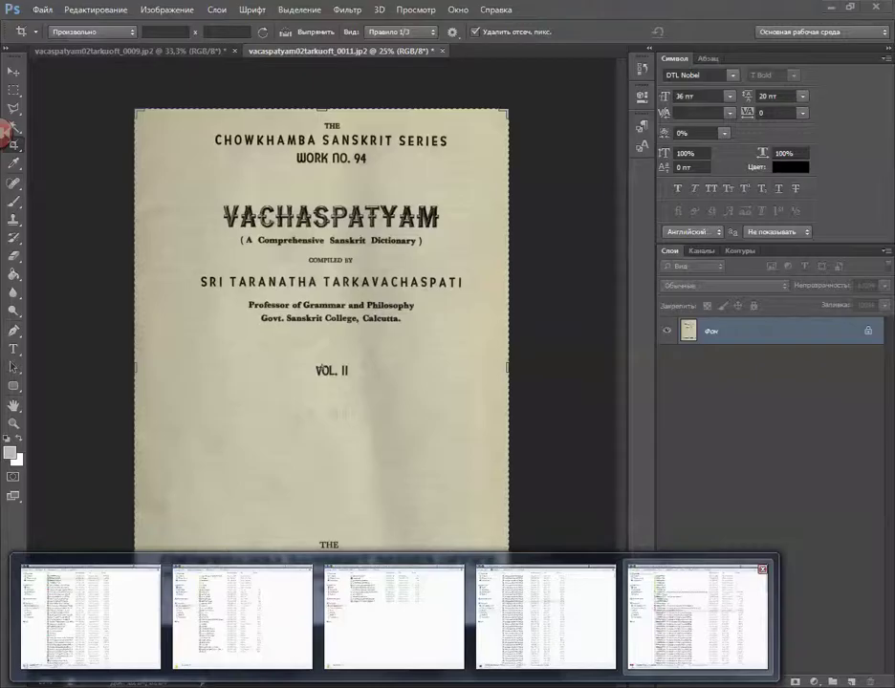
left_click(697, 617)
key("alt+Tab")
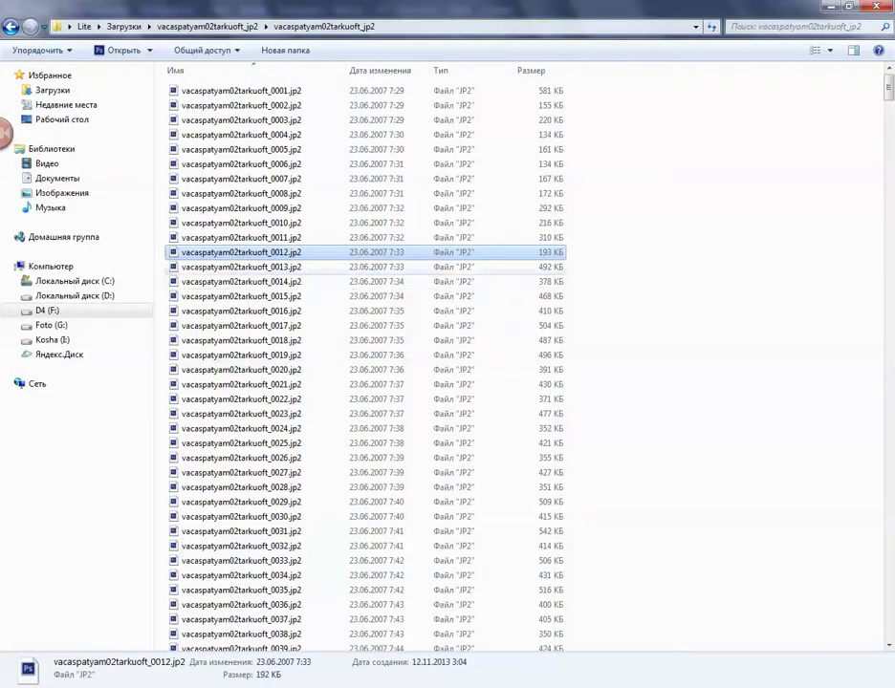
left_click(241, 266)
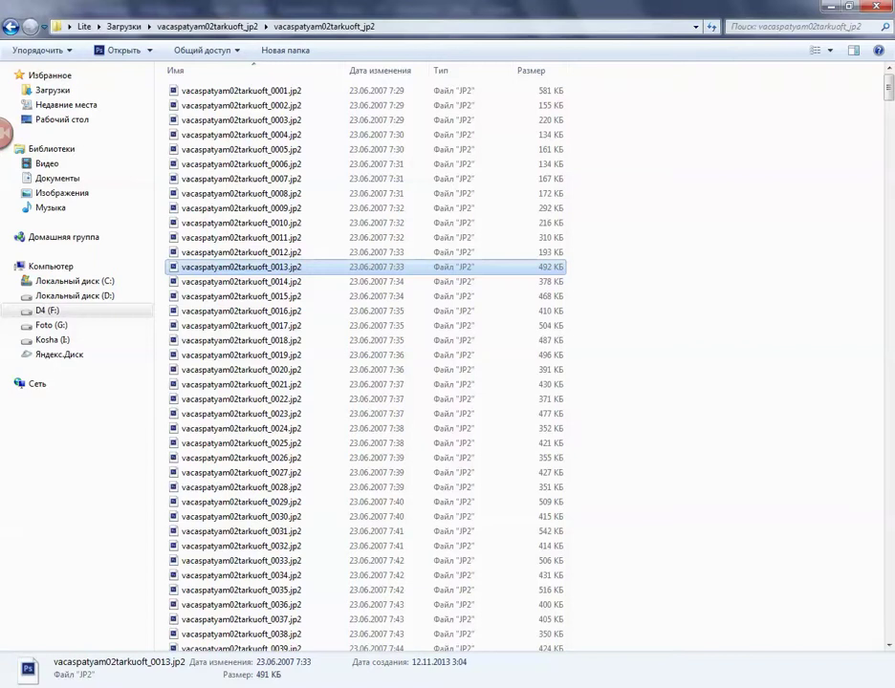
Step: Preview page 0014 in IrfanView and close it
left_click(275, 281)
right_click(276, 281)
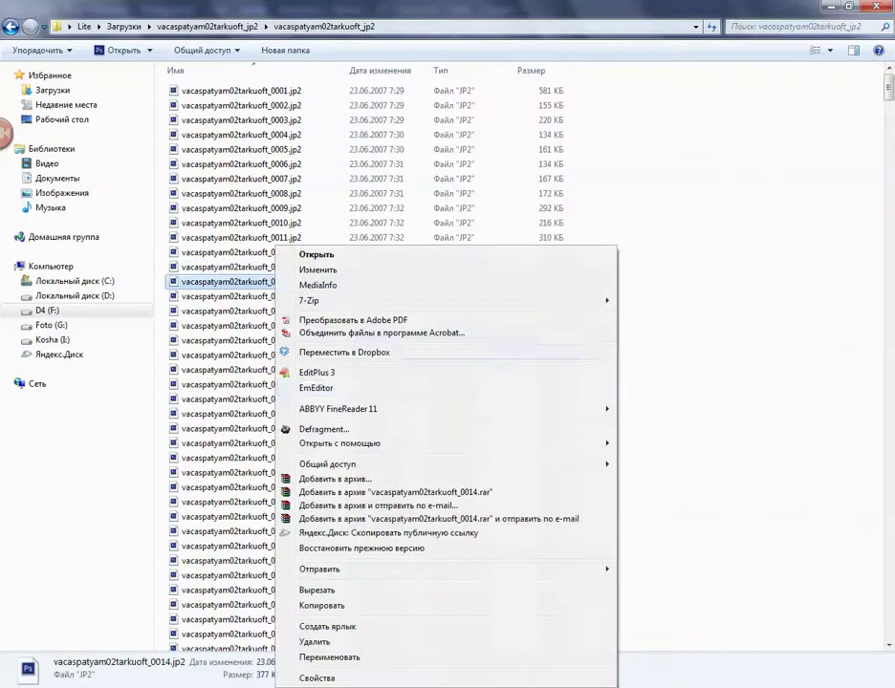
mouse_move(363, 443)
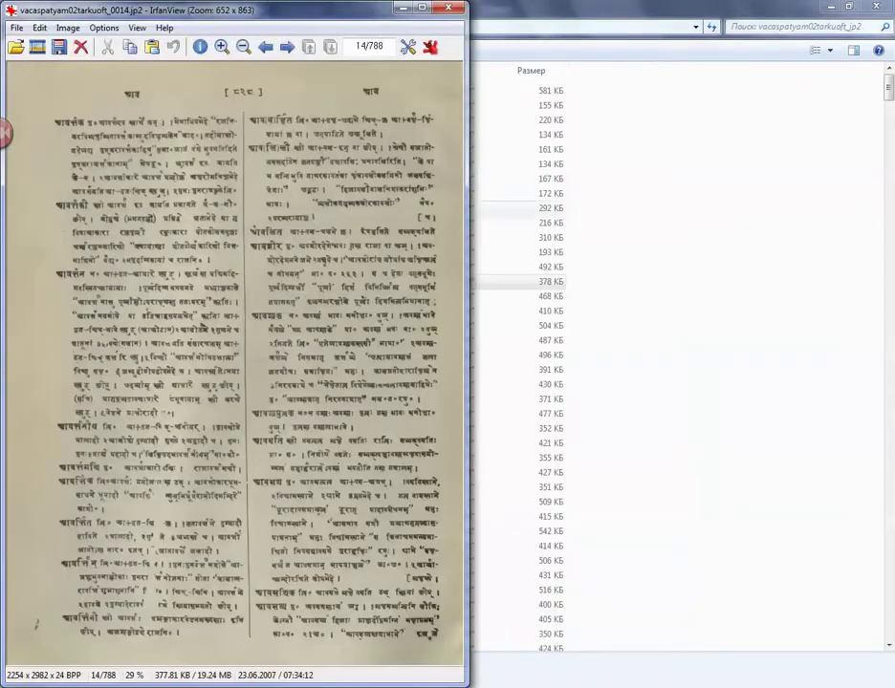
key("Escape")
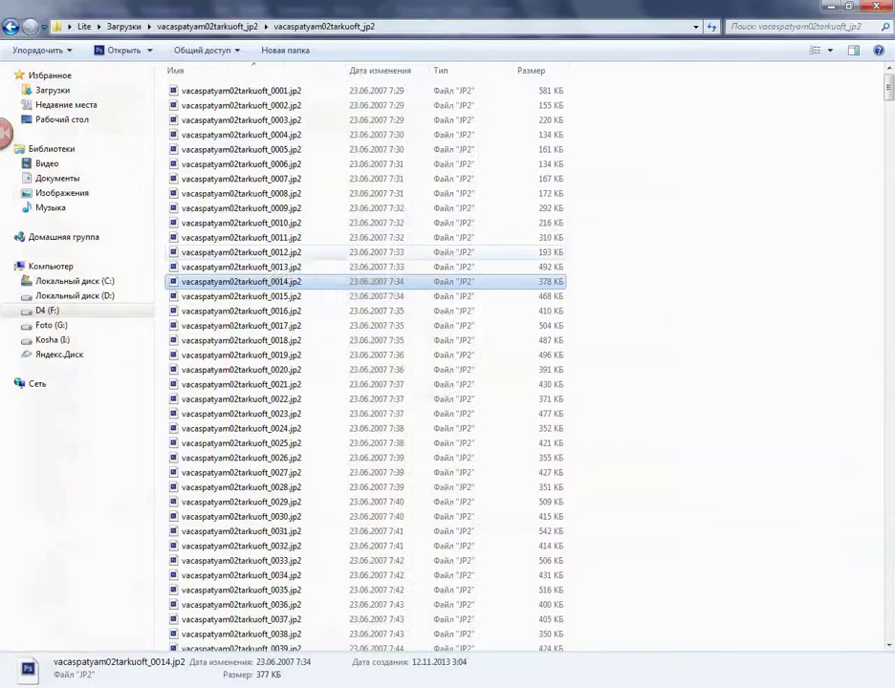
Step: Start choosing a different program to open page 0013
right_click(253, 267)
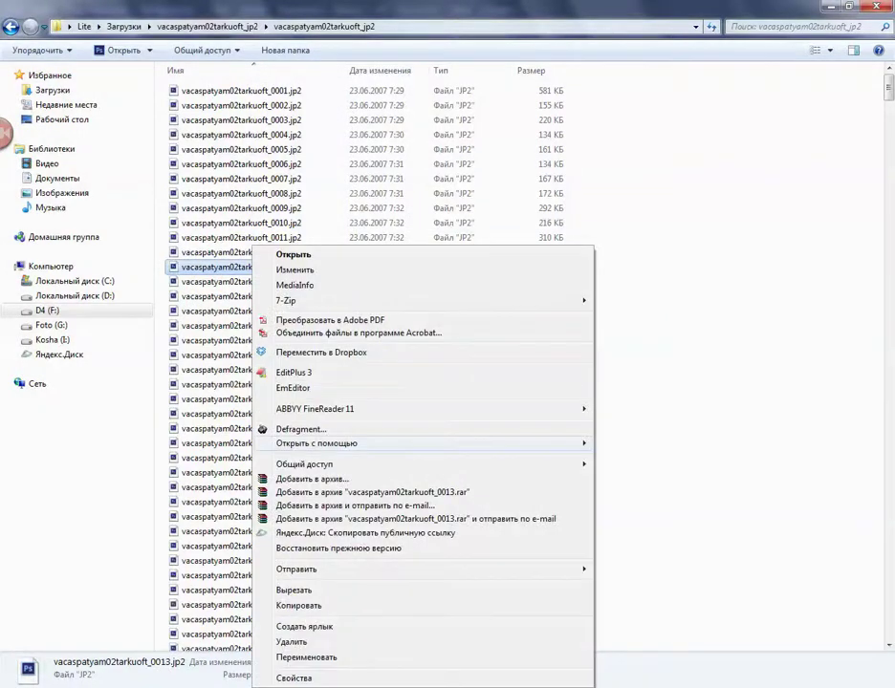
mouse_move(325, 444)
left_click(656, 510)
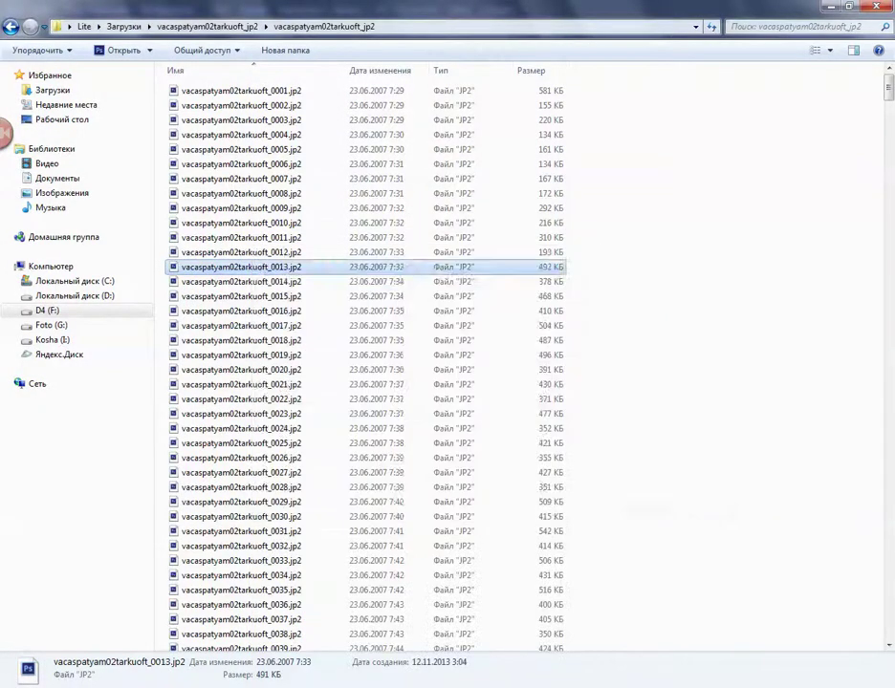
Step: Open page 0013 in IrfanView and page back to the Devanagari title page
left_click(301, 299)
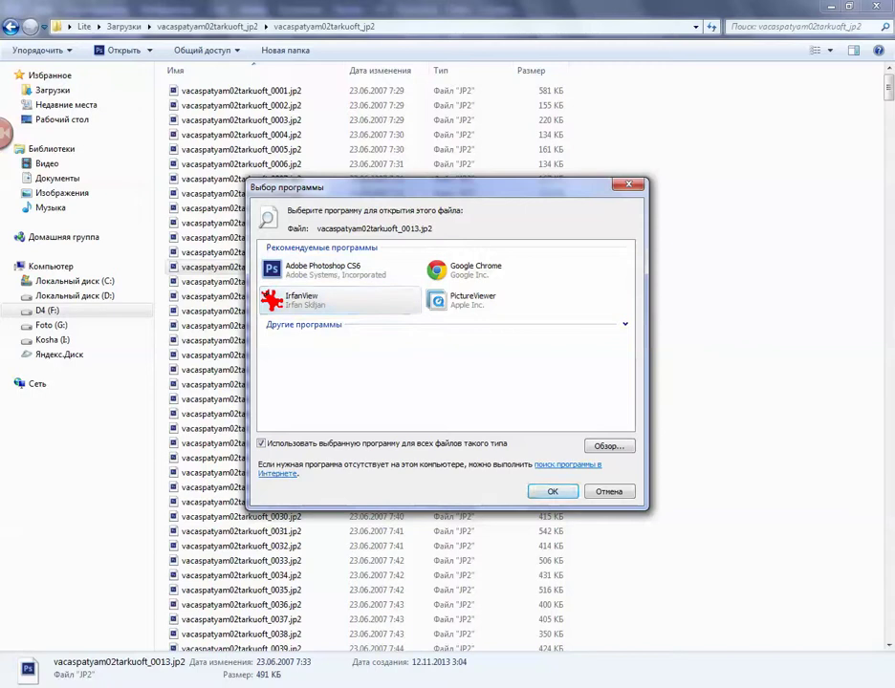
key("Return")
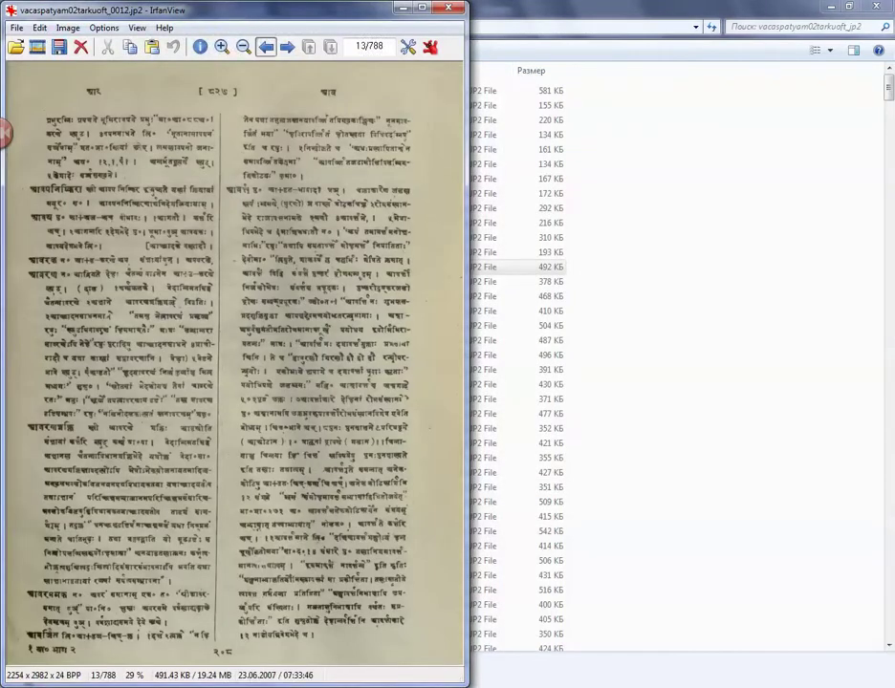
left_click(266, 46)
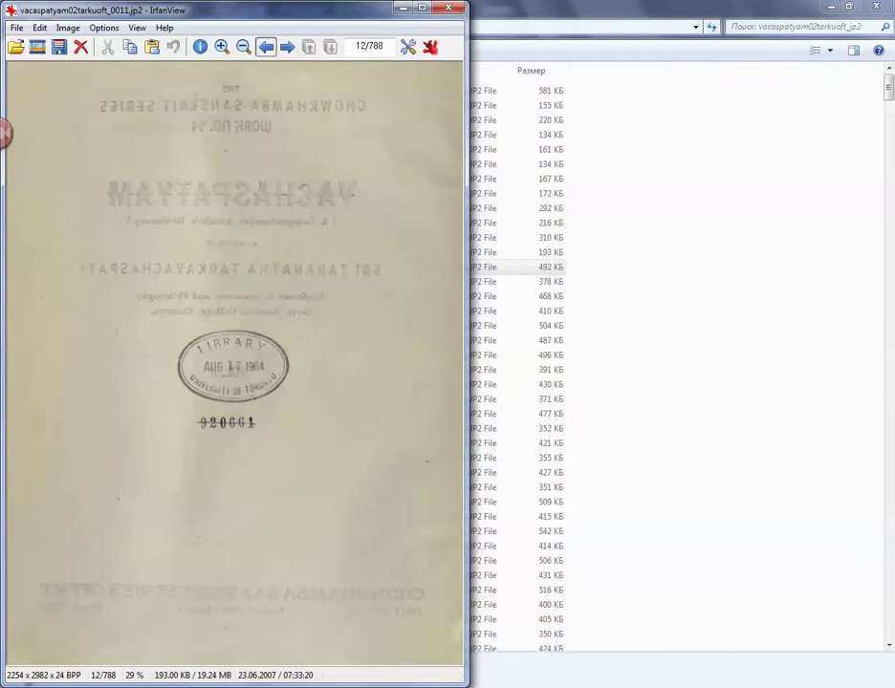
left_click(265, 46)
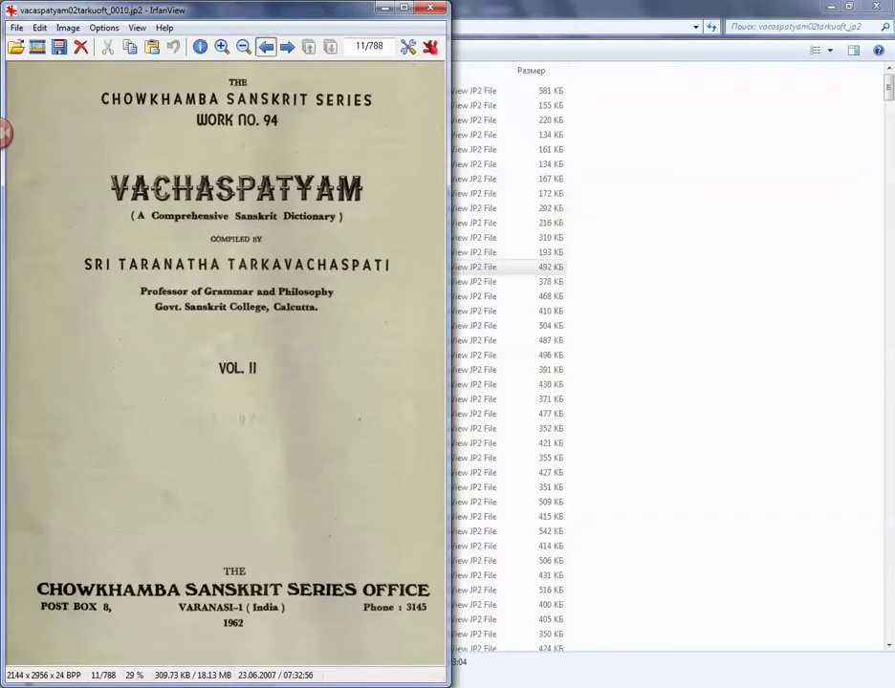
left_click(266, 46)
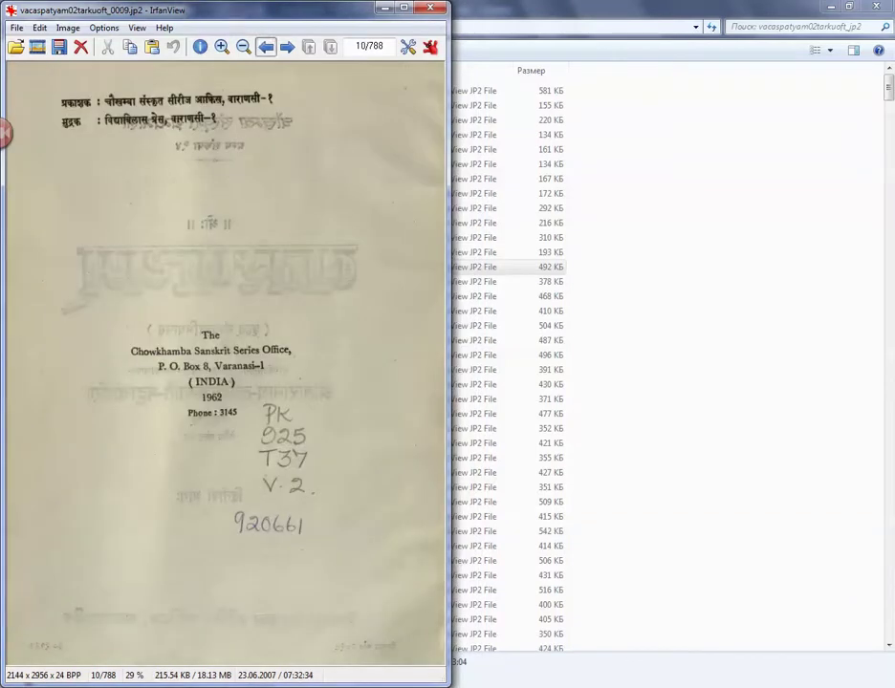
left_click(266, 46)
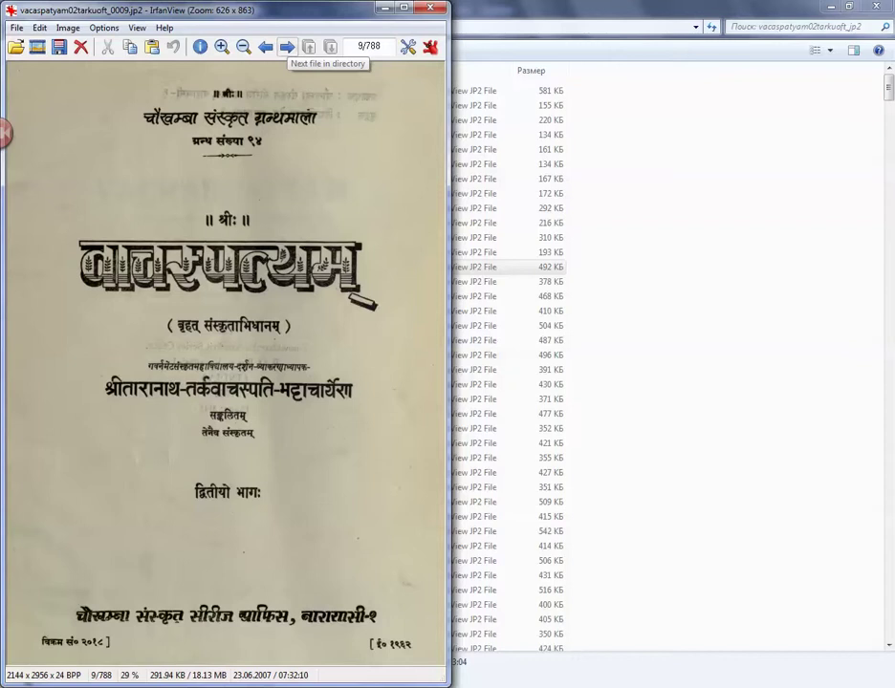
Step: Page forward and back to the blank page before the title, then close IrfanView
left_click(286, 46)
left_click(286, 46)
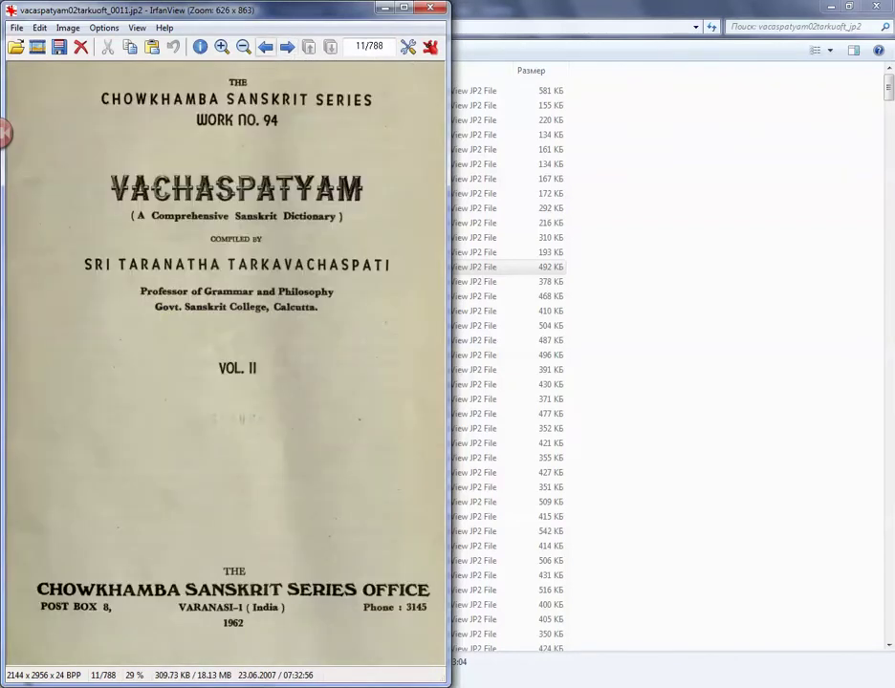
left_click(265, 46)
left_click(265, 46)
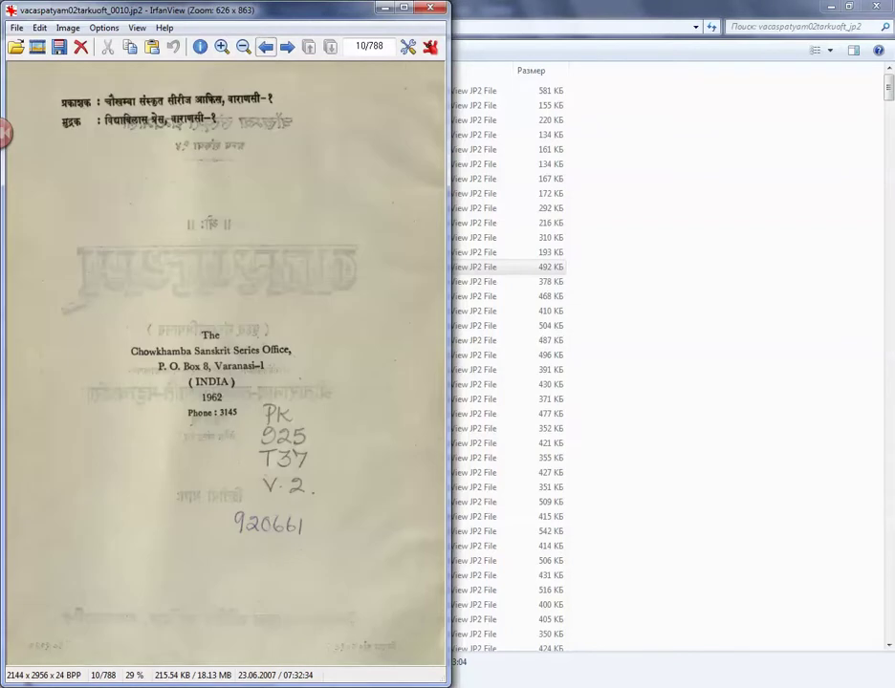
left_click(265, 46)
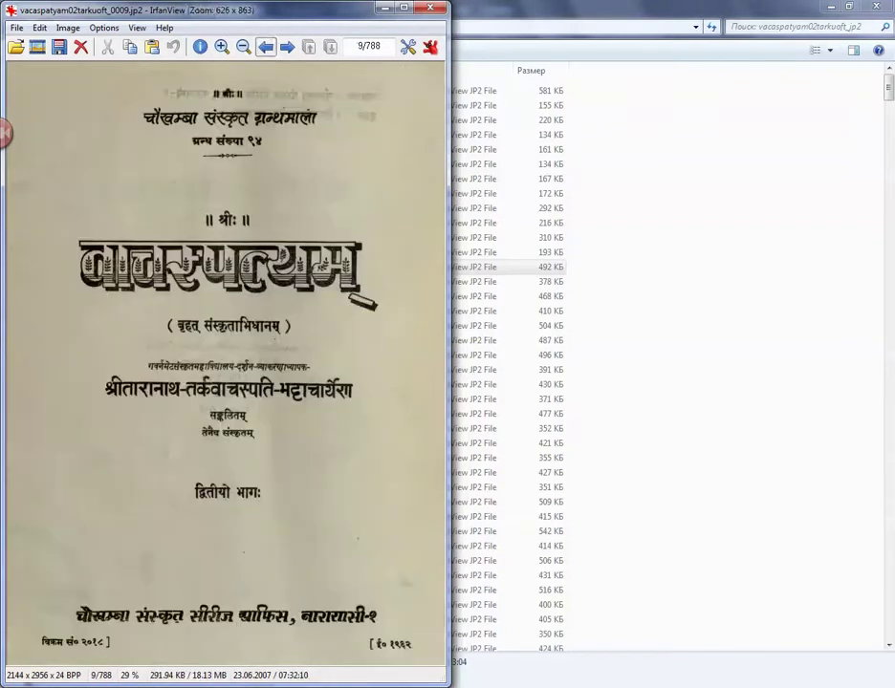
left_click(265, 46)
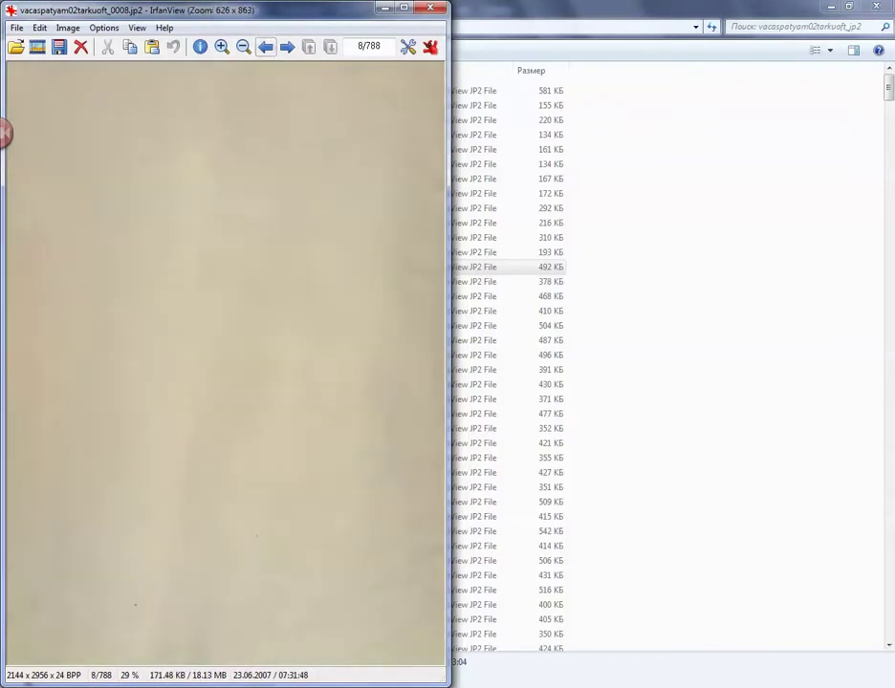
key("Escape")
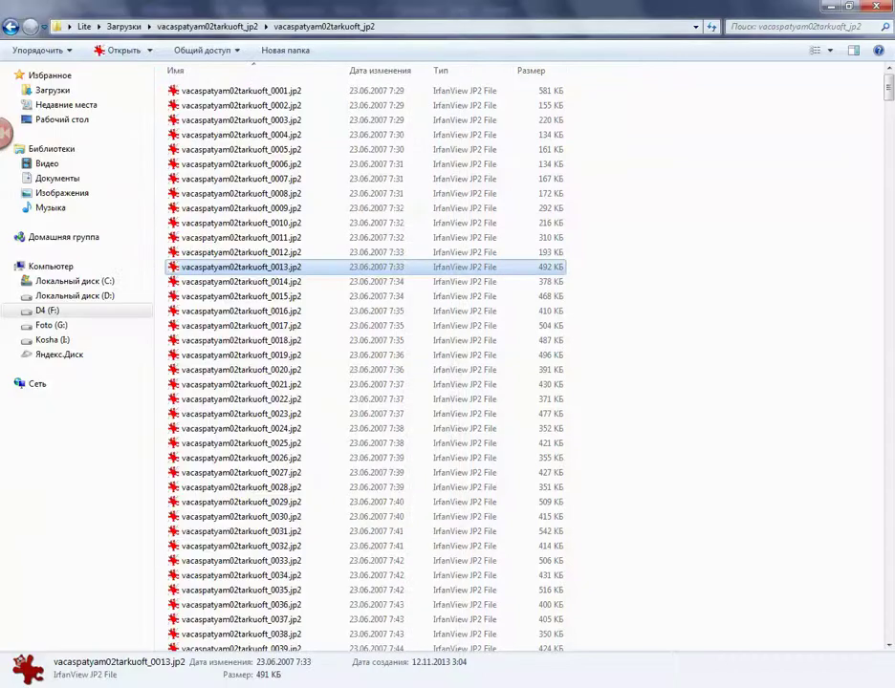
Step: Quit Photoshop without saving changes to pages 0011 and 0009
key("alt+Tab")
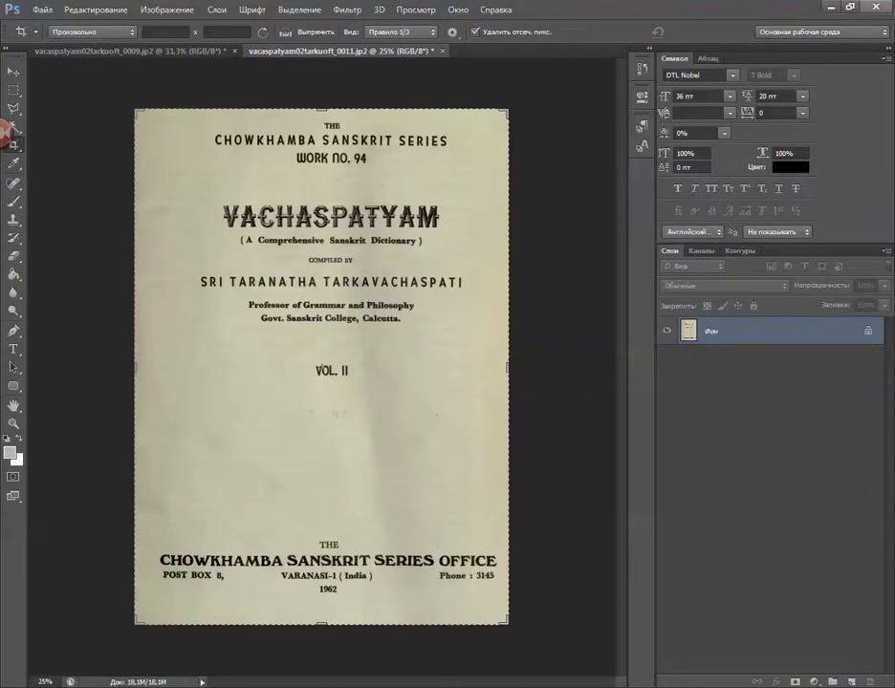
key("ctrl+q")
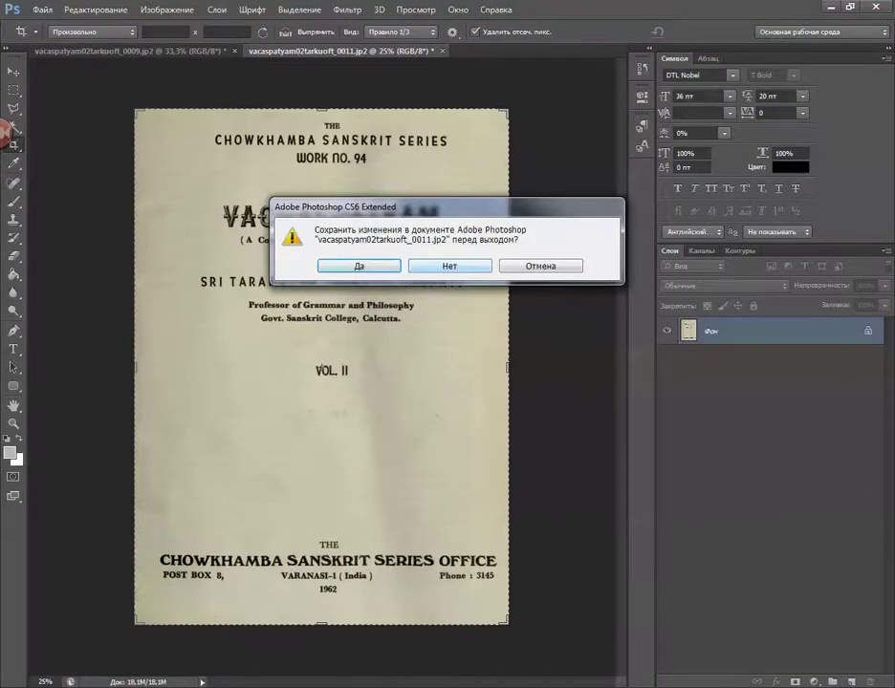
key("n")
key("n")
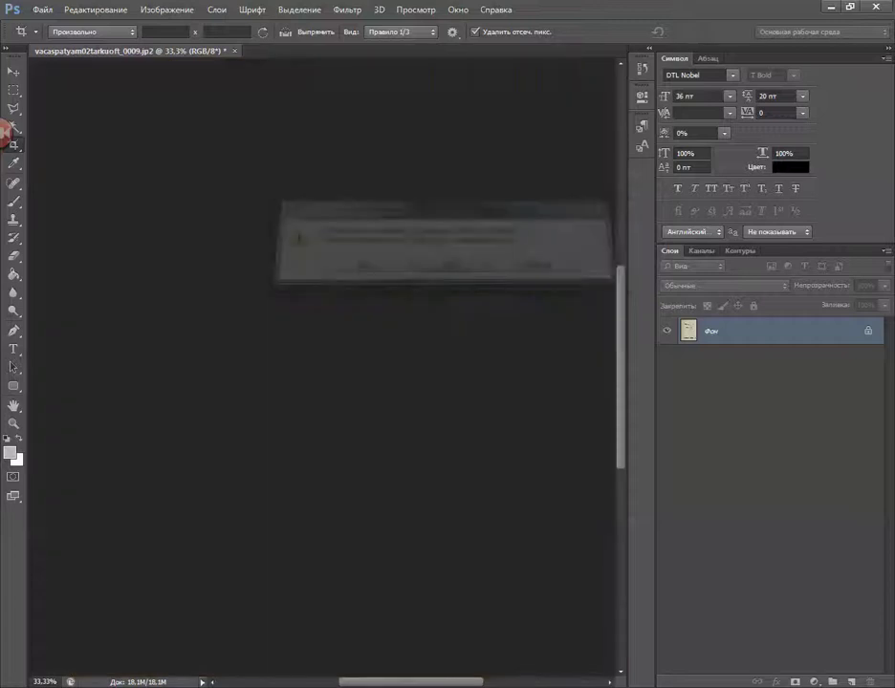
key("super")
Step: Launch ABBYY FineReader 11 from the Start menu's All Programs list
key("Up")
key("Return")
key("Down")
key("Down")
key("Down")
key("Down")
key("Down")
key("Down")
key("Down")
key("Down")
key("Down")
key("Down")
key("Down")
key("Down")
key("Down")
key("Down")
key("Down")
key("Down")
key("Down")
key("Down")
key("Down")
key("Down")
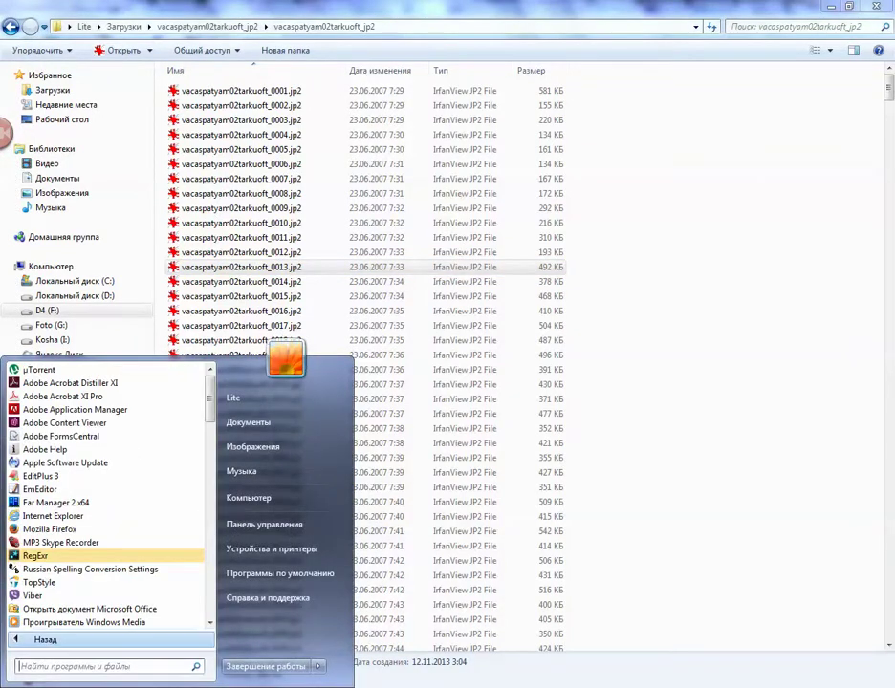
key("Down")
key("Down")
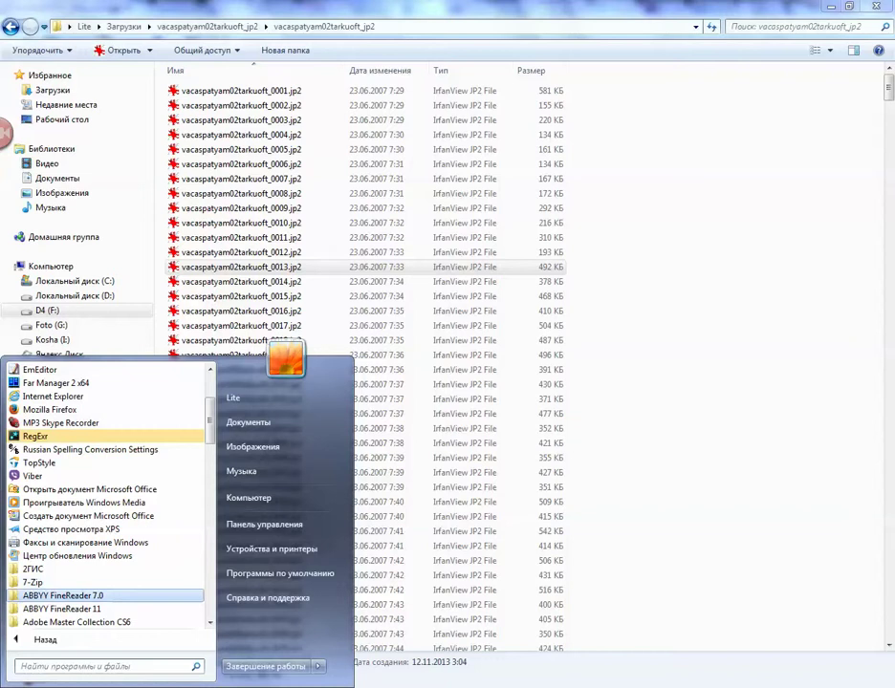
key("Return")
key("Down")
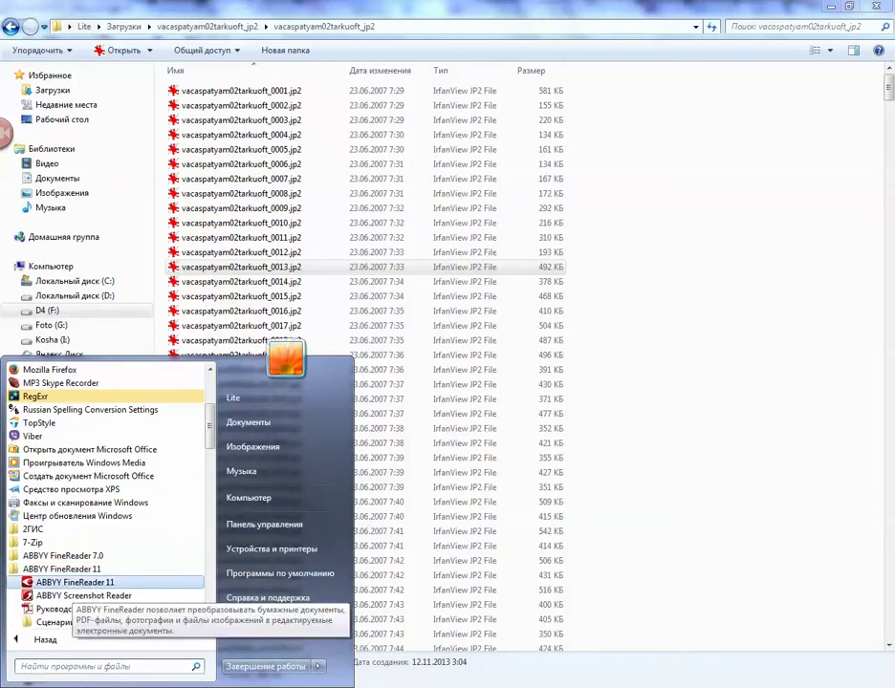
key("Return")
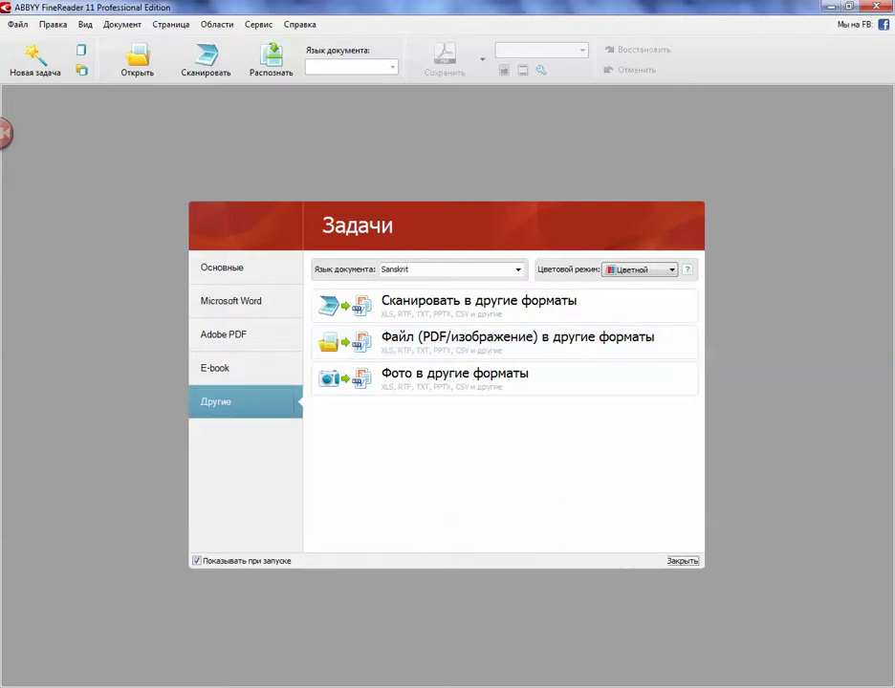
Step: Close the Tasks window and pick vacaspatyam02tarkuoft_0011.jpg from the Desktop to open
left_click(682, 561)
left_click(17, 24)
left_click(17, 24)
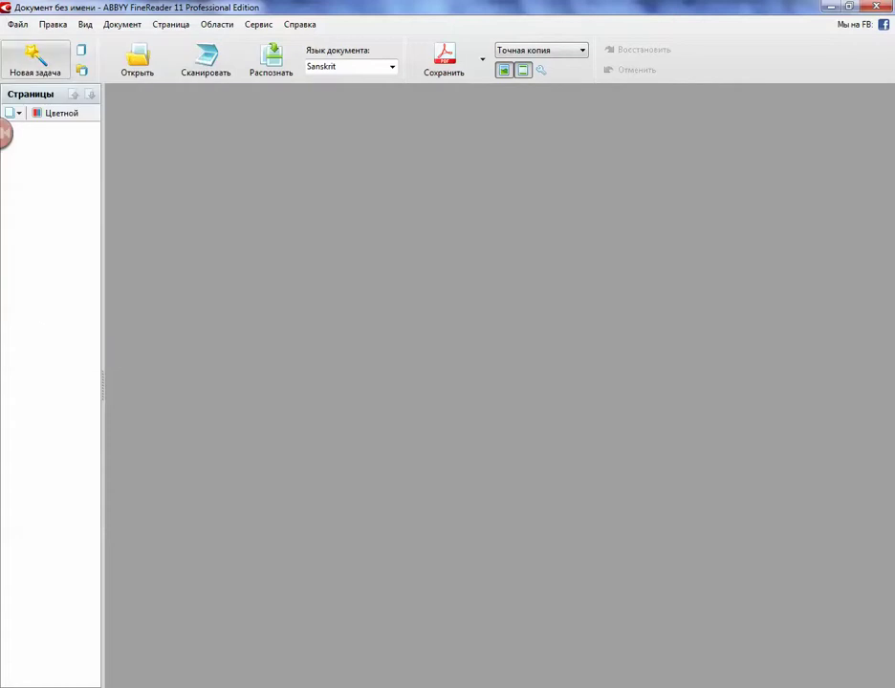
left_click(137, 59)
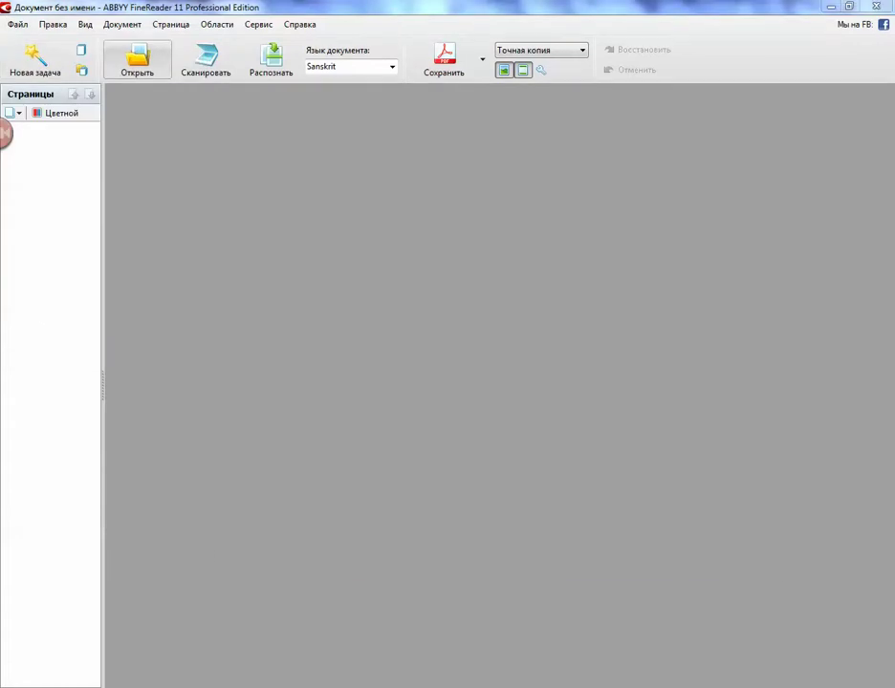
left_click(243, 289)
scroll(299, 367, "down", 5)
scroll(299, 367, "up", 5)
left_click(353, 225)
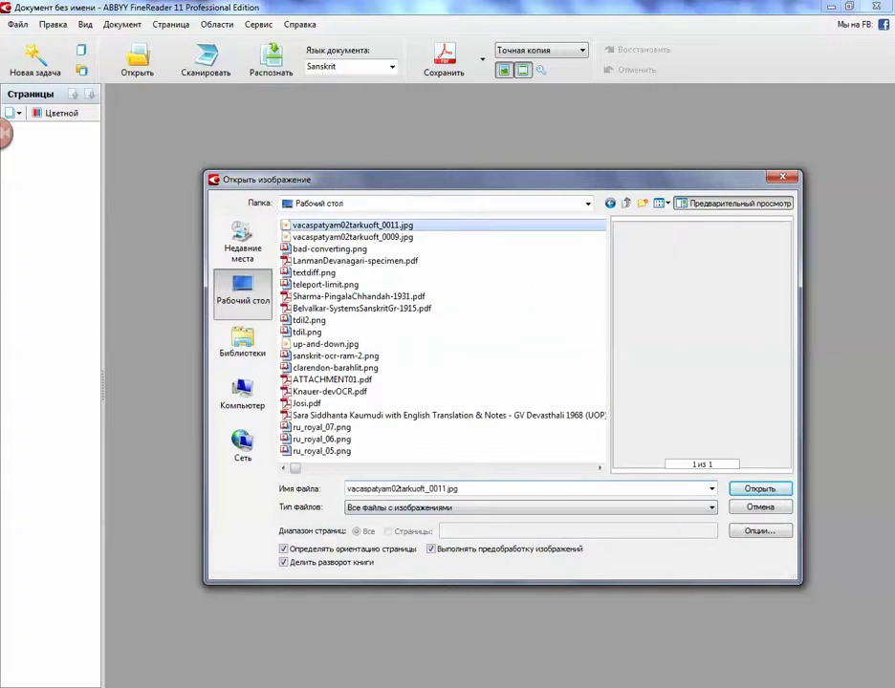
Step: Open the 0011 title page scan, recognise it as Sanskrit, and dismiss the completion notice
key("Return")
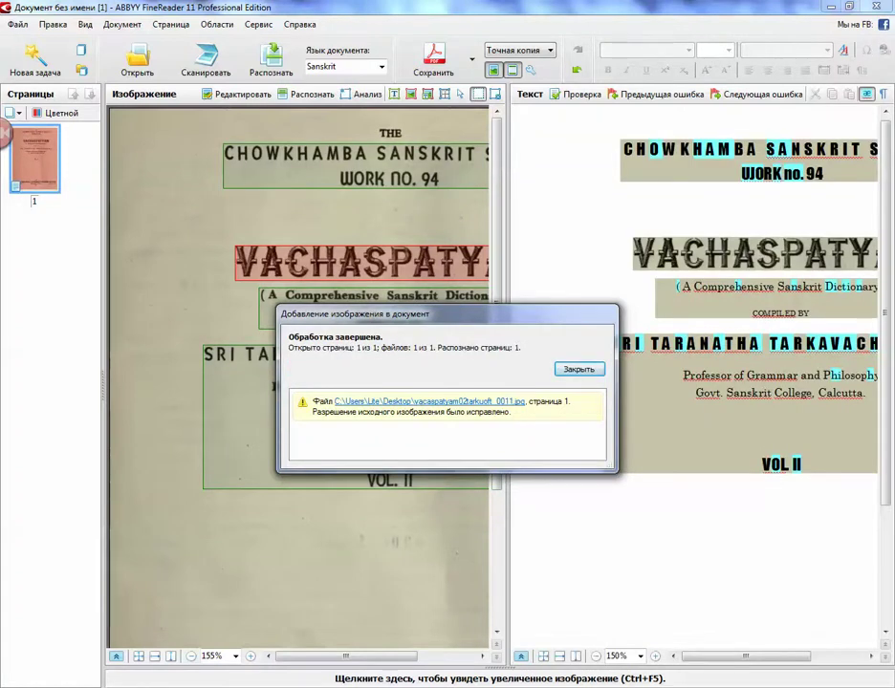
key("Return")
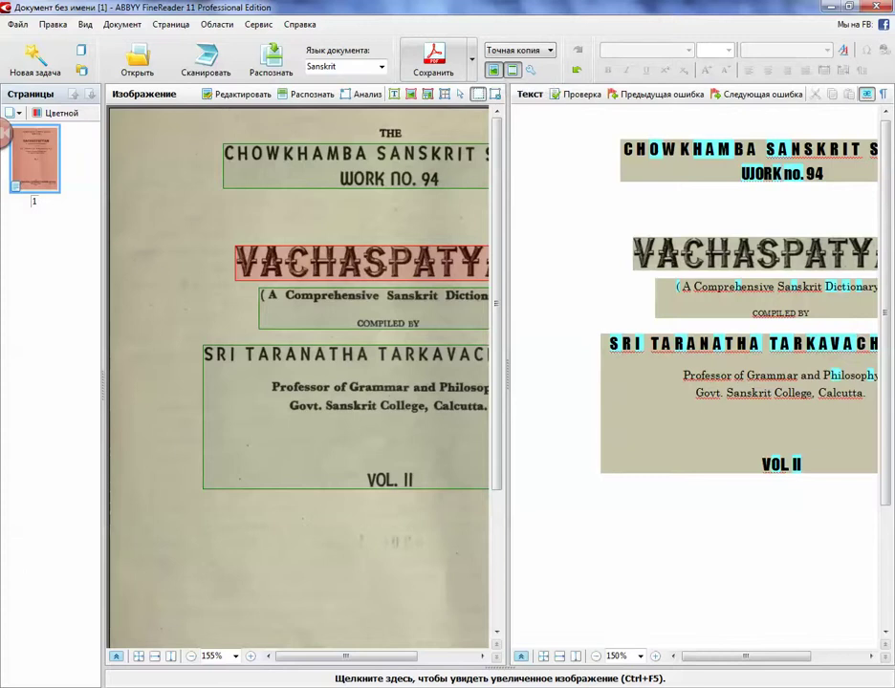
Step: Export the recognised title page to Microsoft Word using the Save dropdown
left_click(471, 59)
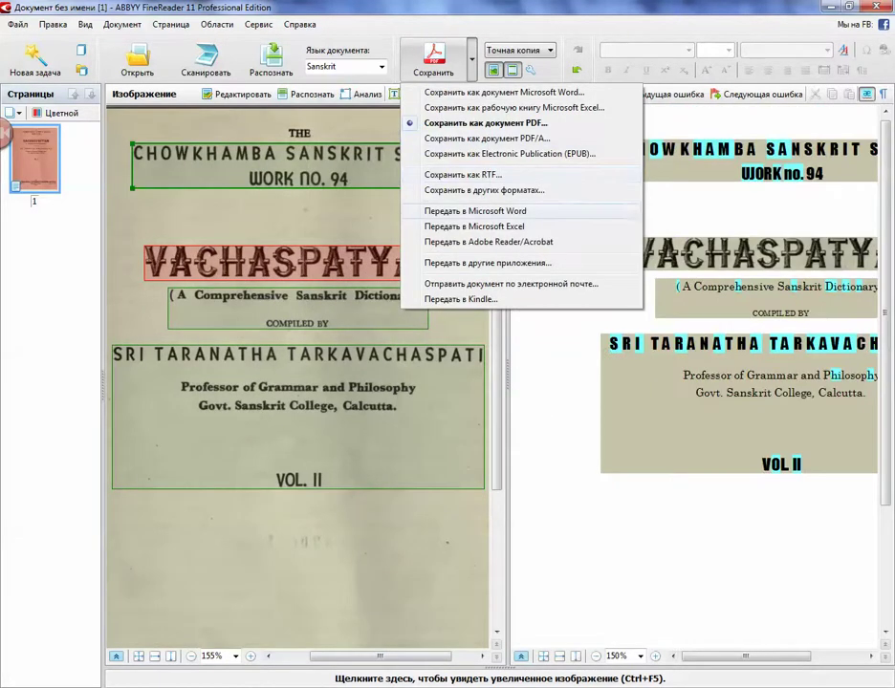
left_click(475, 210)
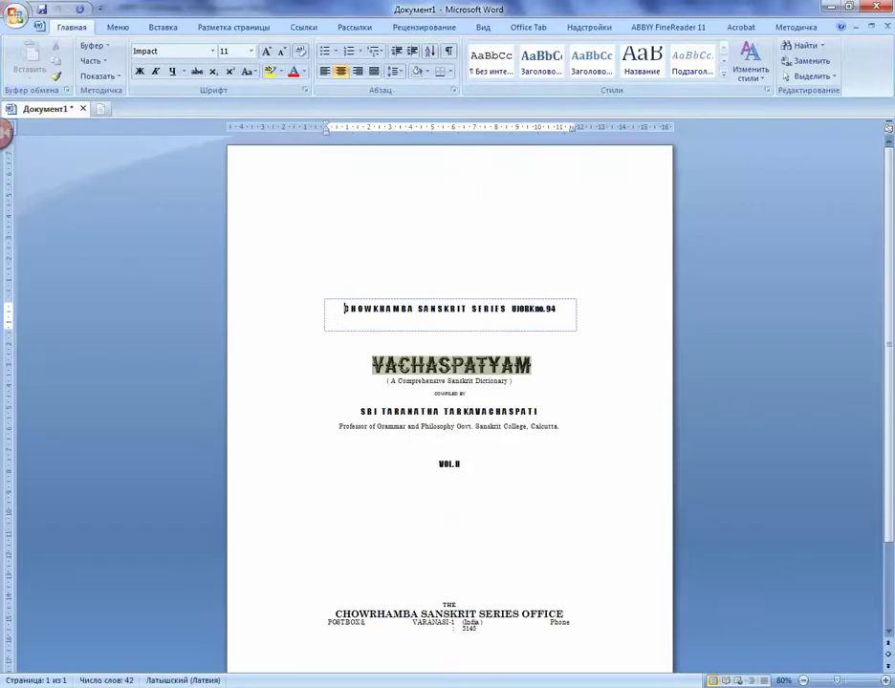
Step: Delete the top series header text box and the bottom CHOWRHAMBA publisher text box
scroll(449, 402, "down", 2)
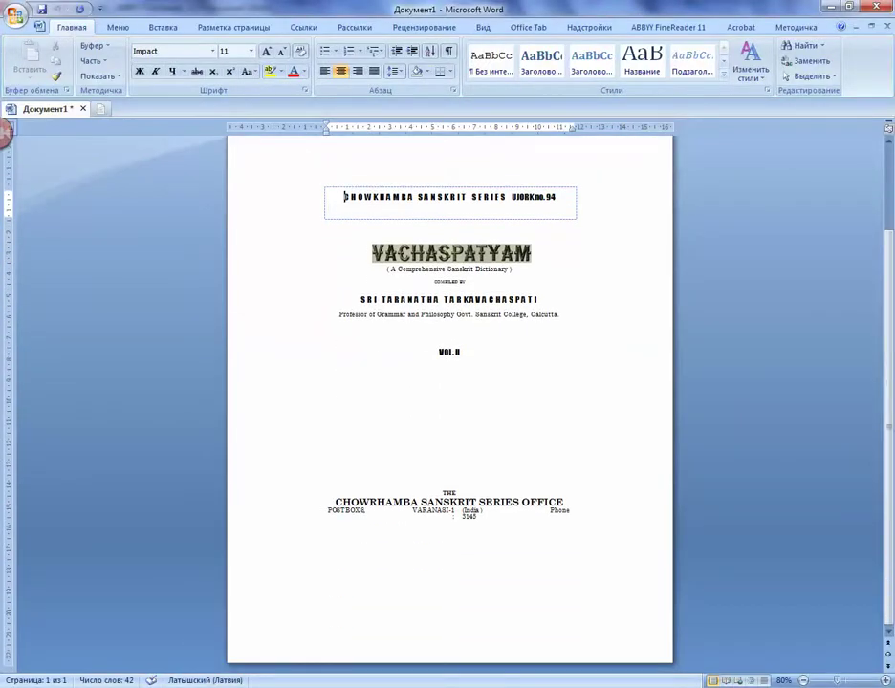
left_click(448, 493)
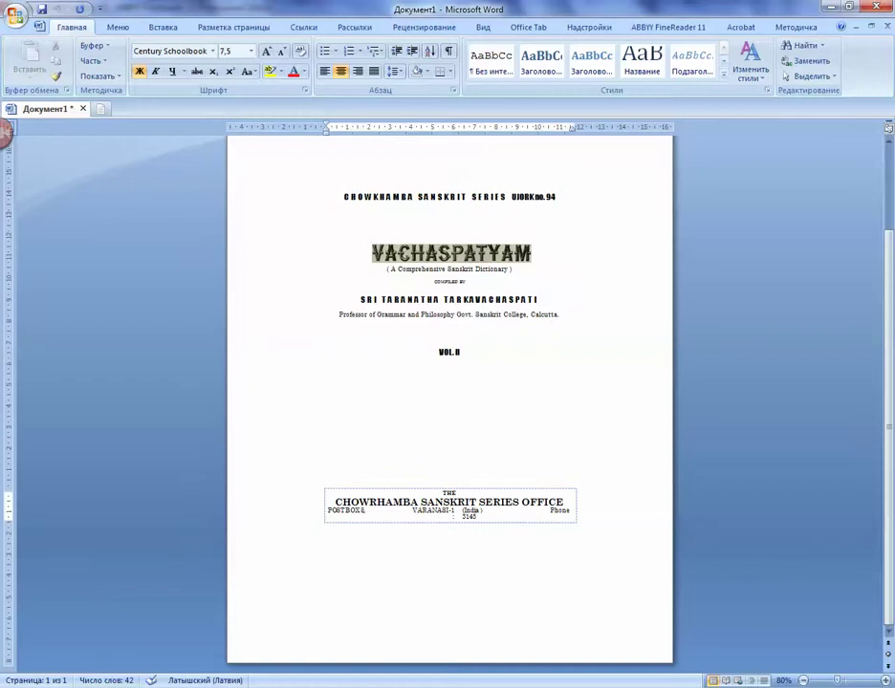
scroll(449, 401, "up", 1)
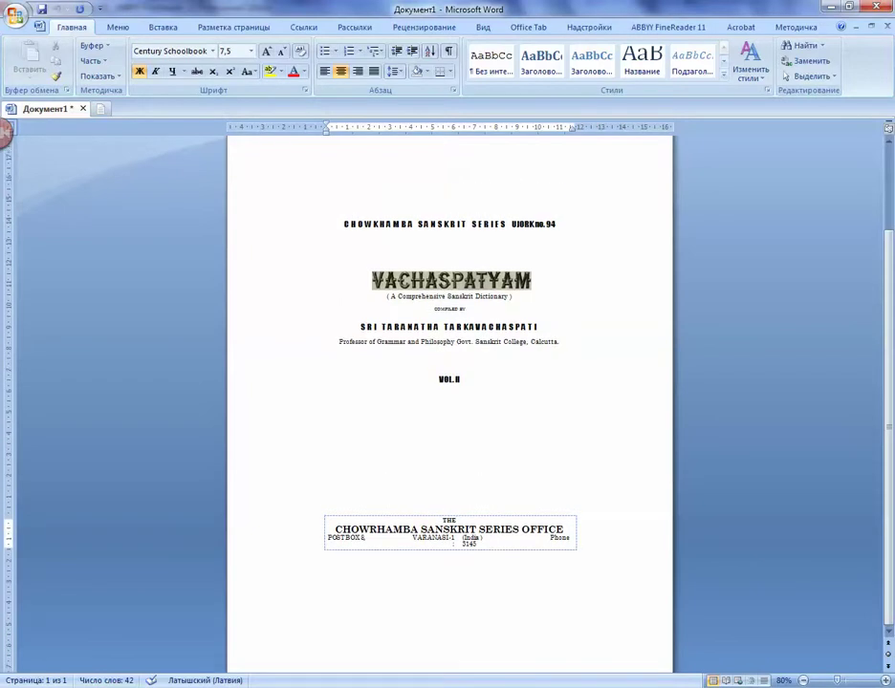
triple_click(449, 224)
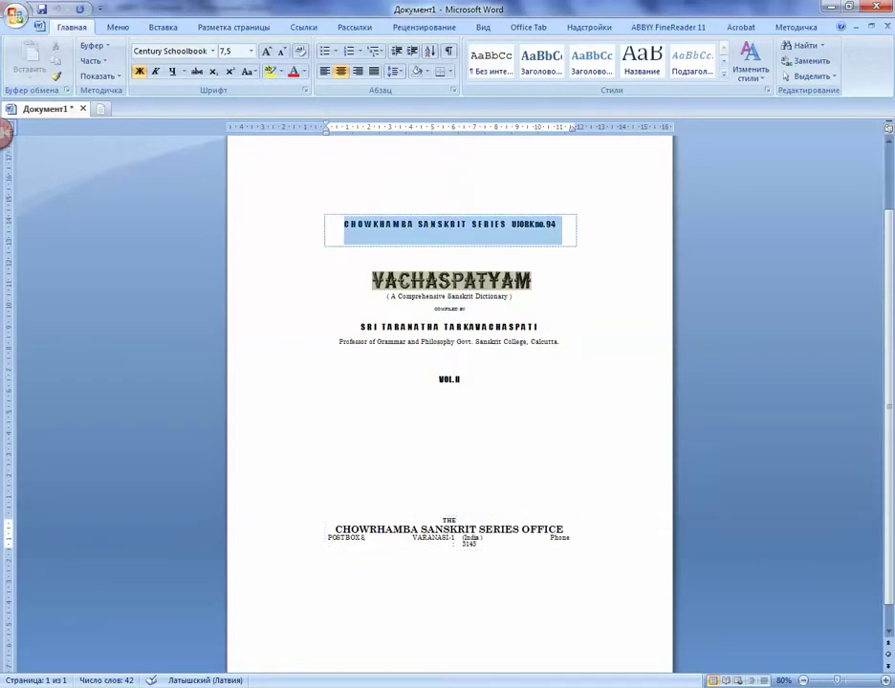
key("Escape")
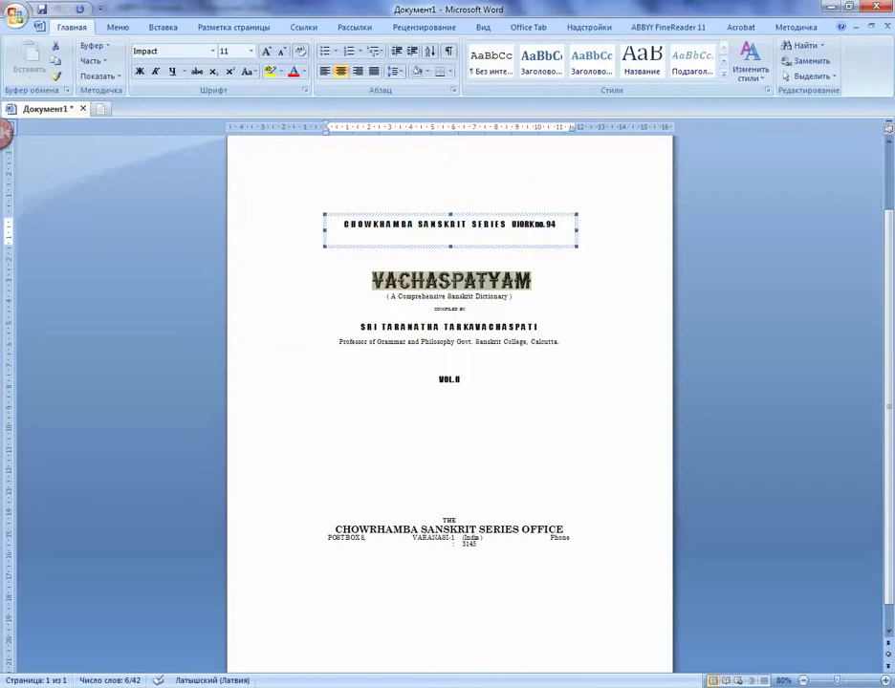
key("Delete")
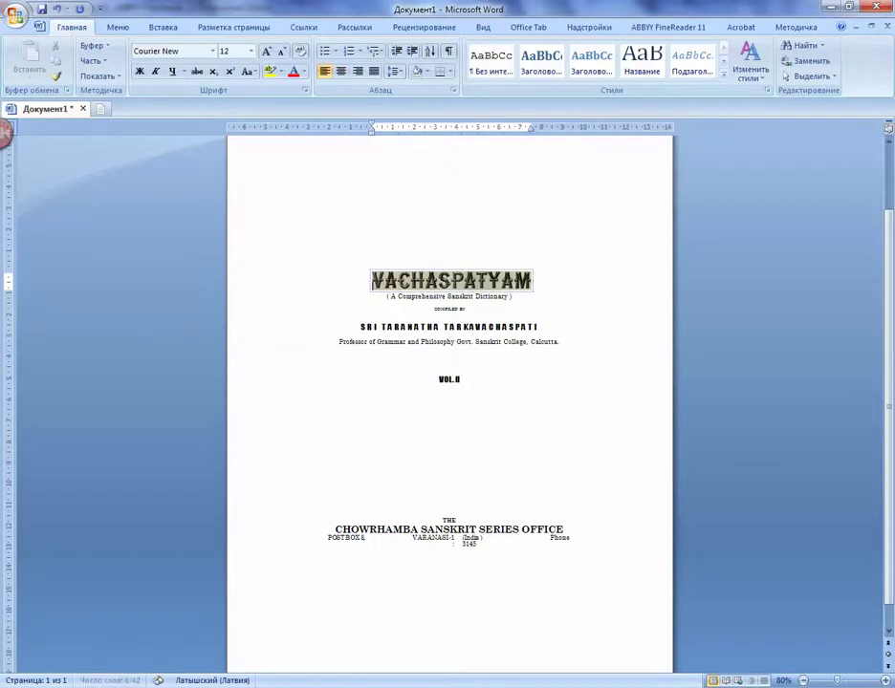
left_click(466, 528)
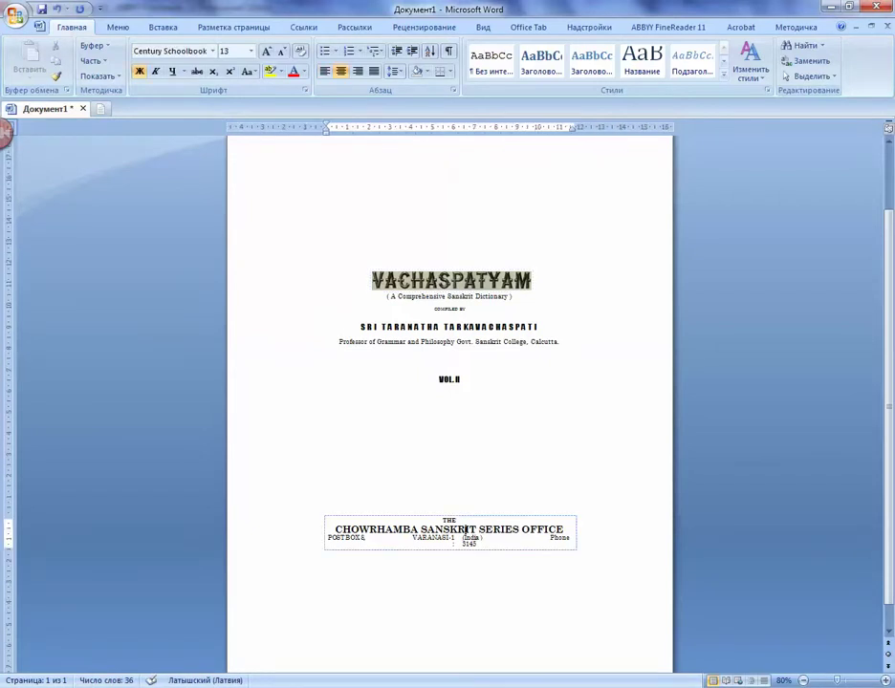
key("Escape")
key("Delete")
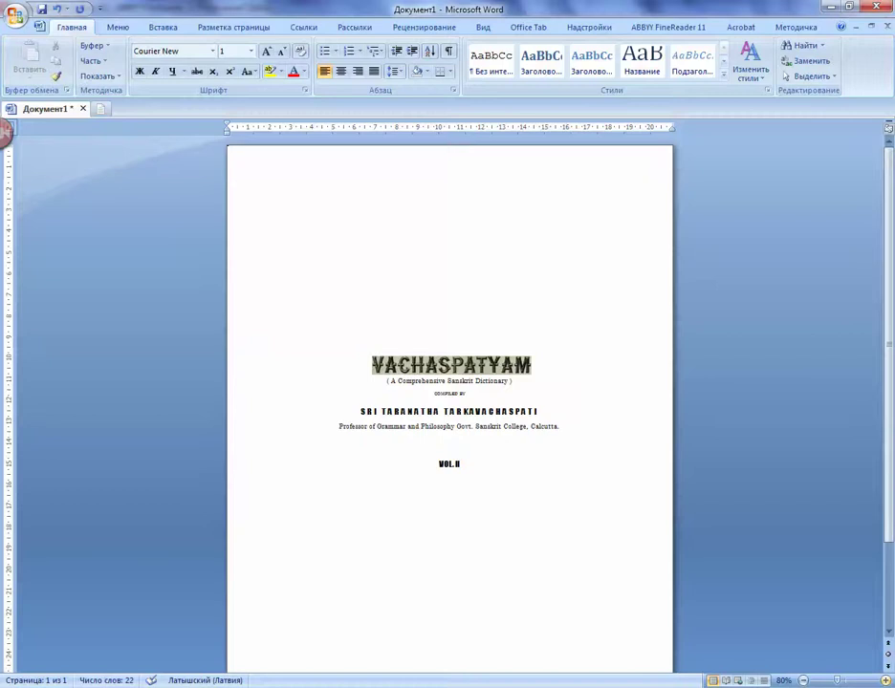
Step: Check the remaining subtitle and author/VOL. II text boxes
scroll(449, 401, "up", 4)
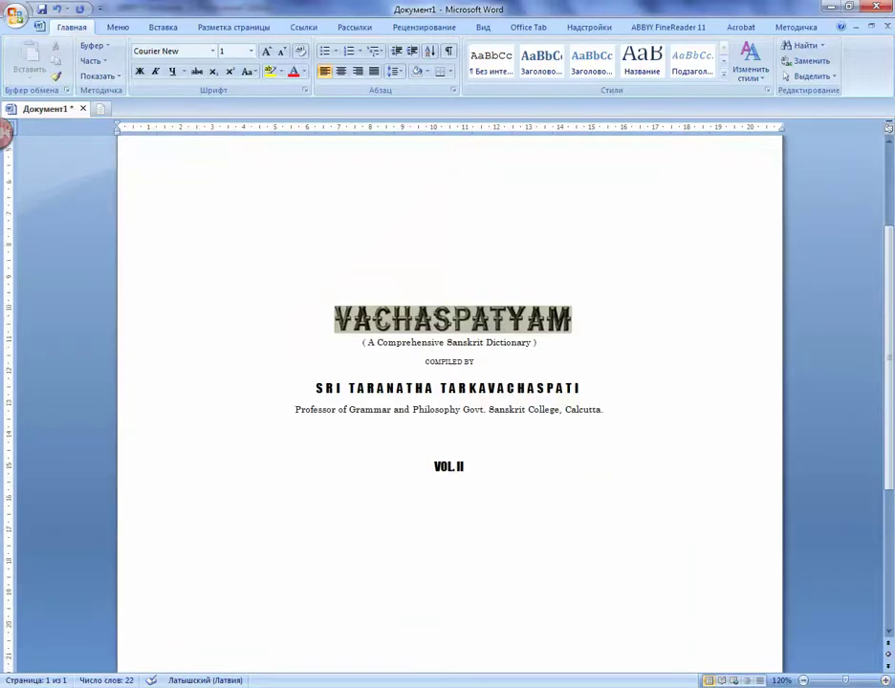
scroll(449, 401, "up", 3)
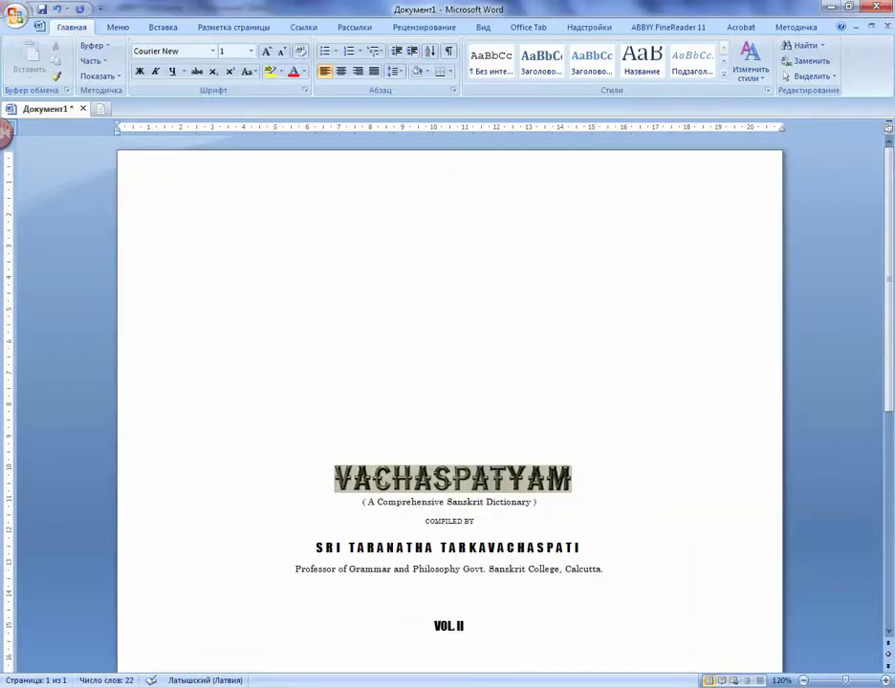
scroll(449, 402, "down", 2)
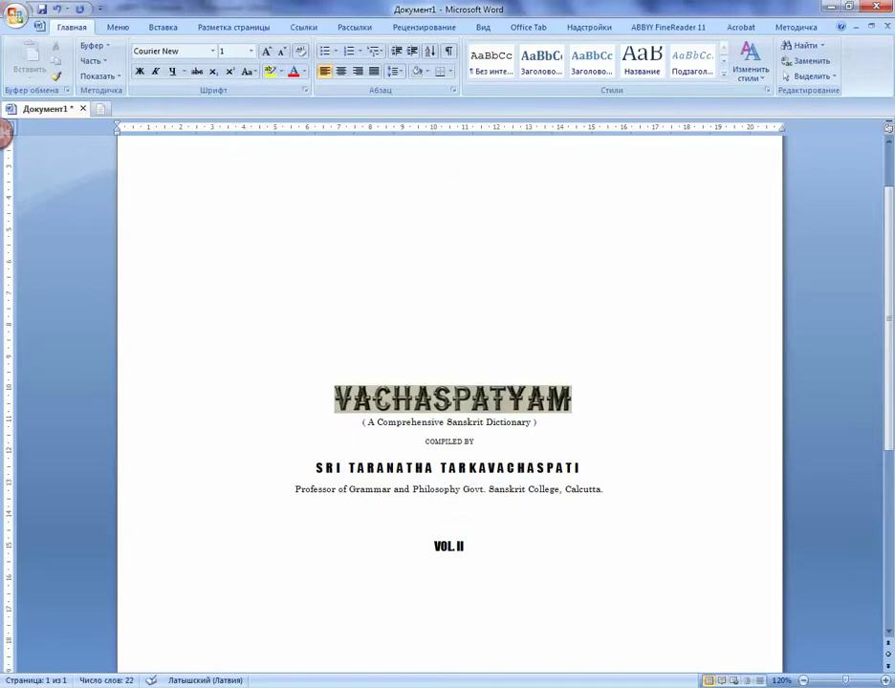
left_click(349, 468)
left_click(399, 425)
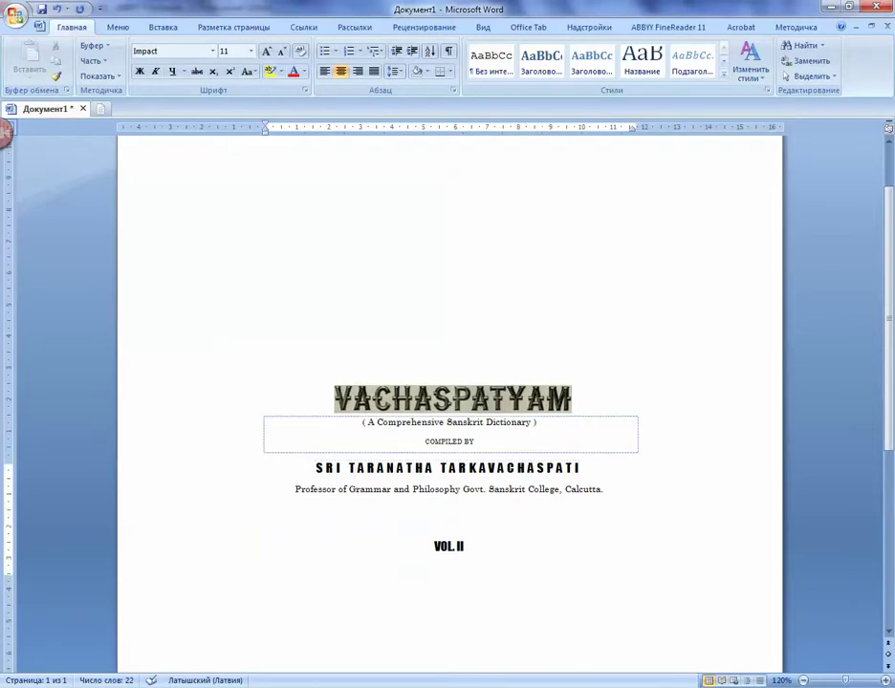
left_click(399, 469)
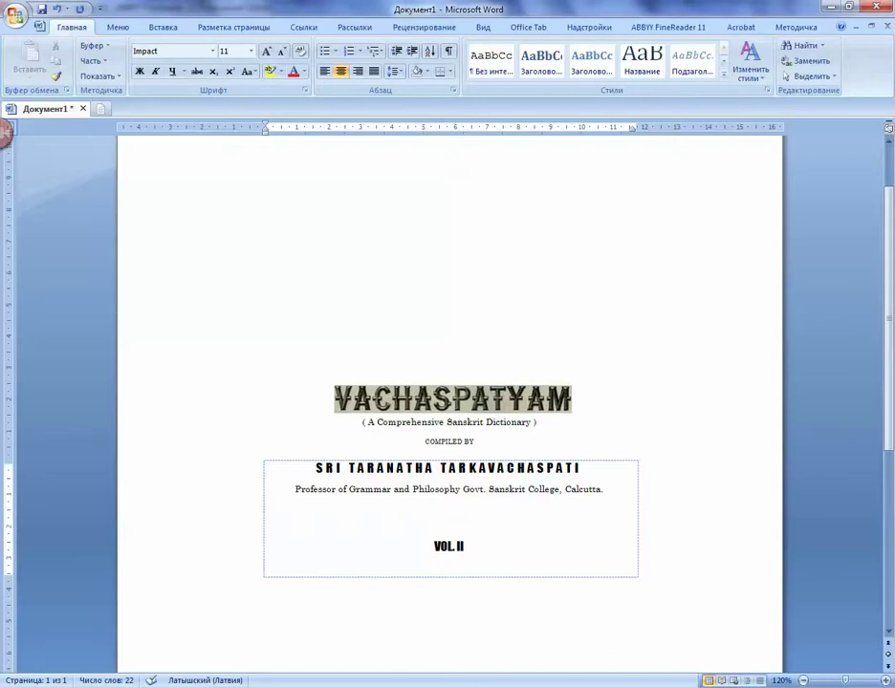
left_click(14, 14)
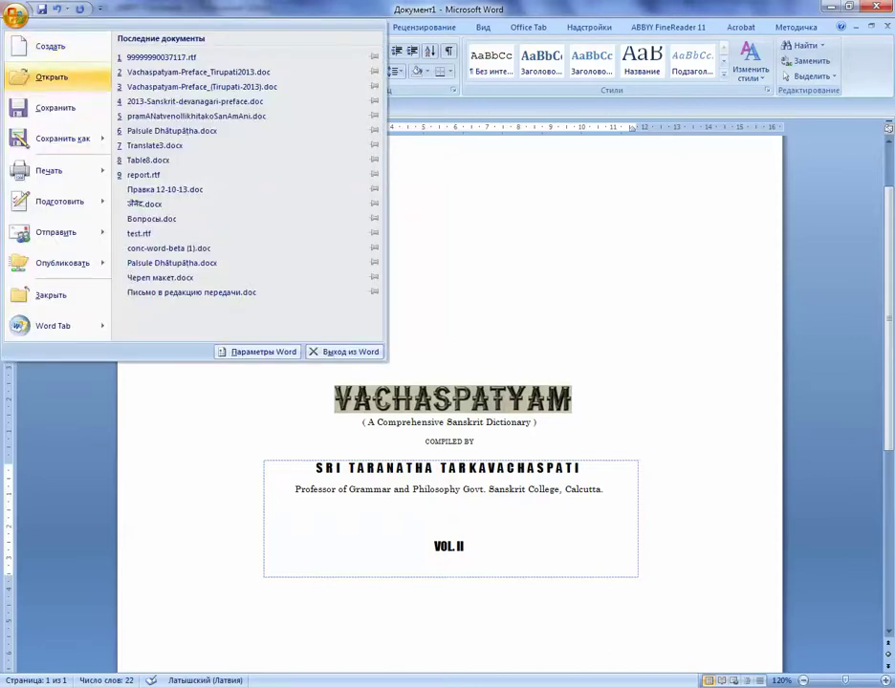
Step: Create a new blank document, clear the leftover Devanagari text, and type 'Vachaspatyam'
left_click(14, 15)
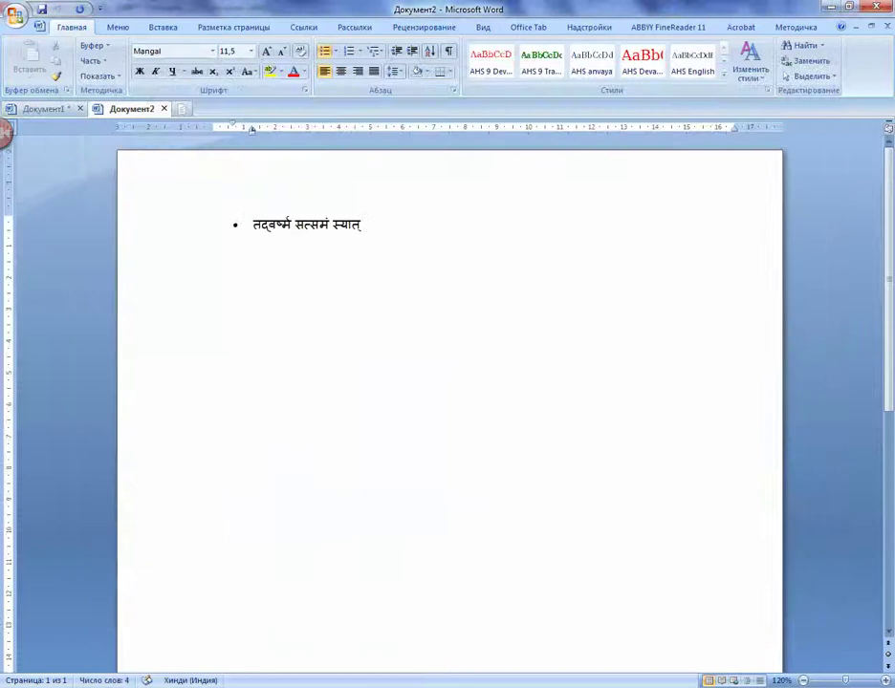
key("ctrl+a")
key("Delete")
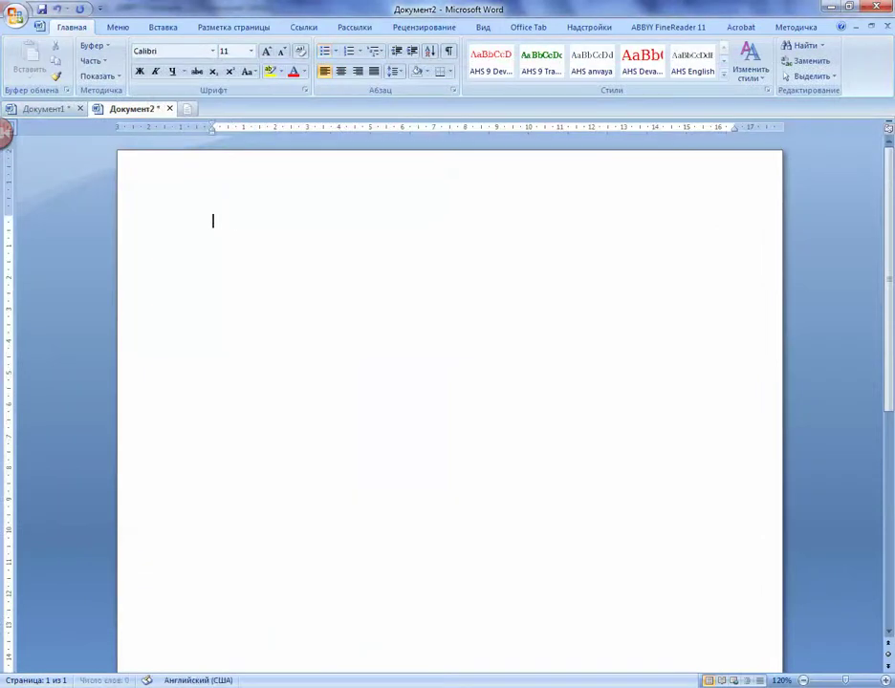
key("ctrl+Tab")
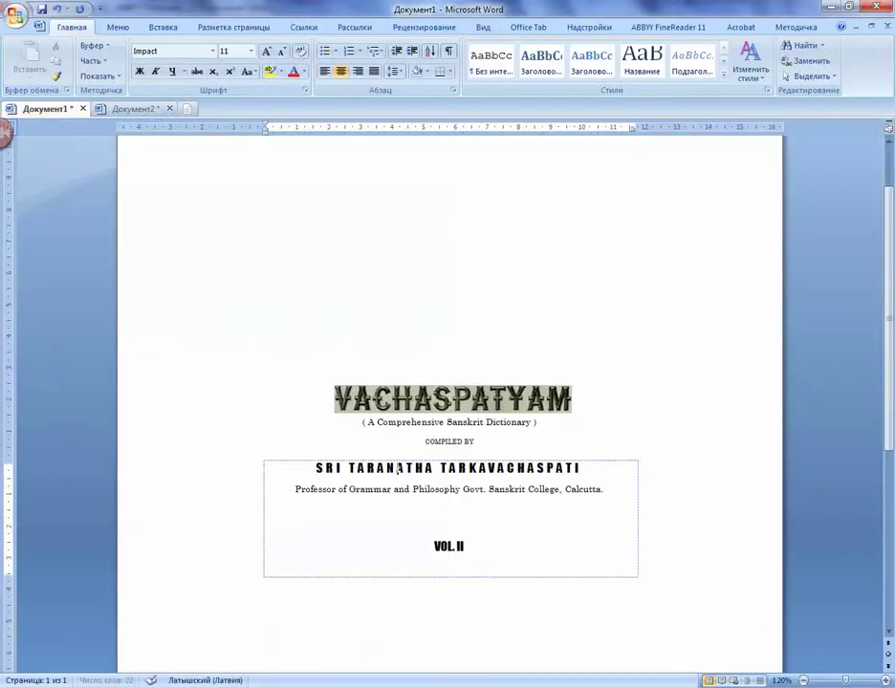
key("ctrl+Tab")
type("Vachaspay")
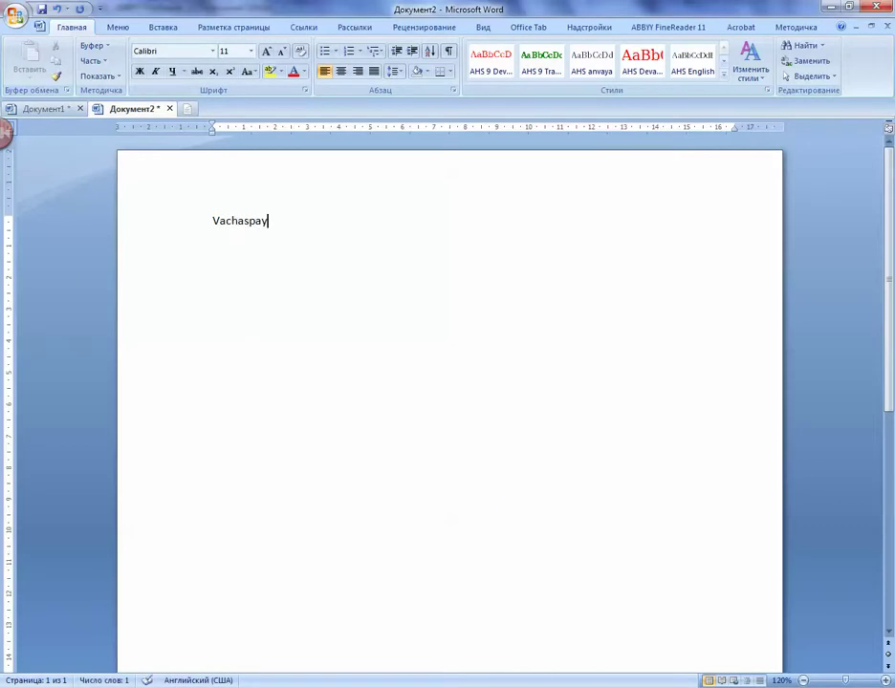
key("BackSpace")
type("tyam")
Step: Make Vachaspatyam 48 pt and centred, with a new line below it
key("ctrl+a")
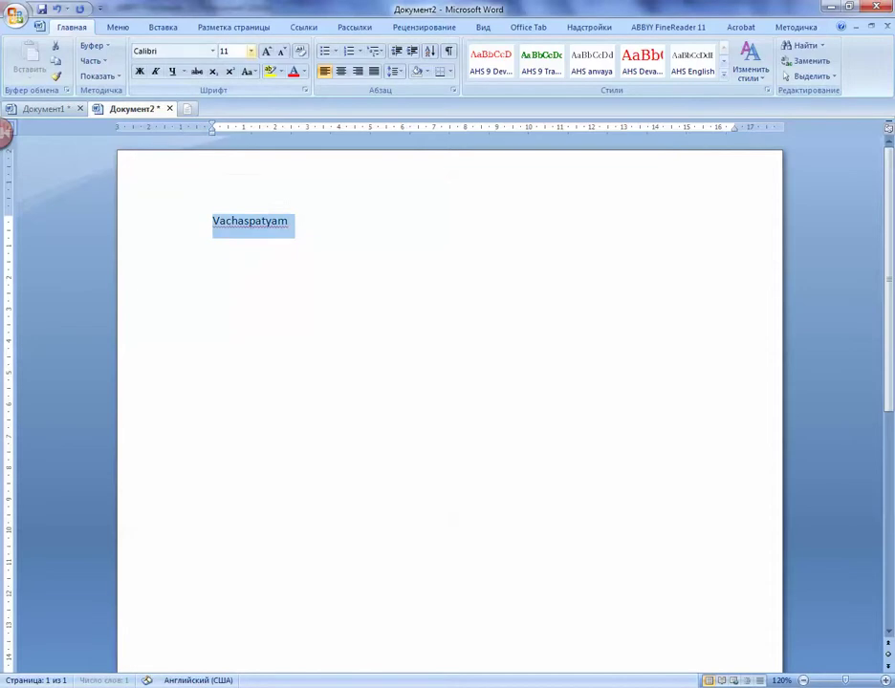
left_click(251, 50)
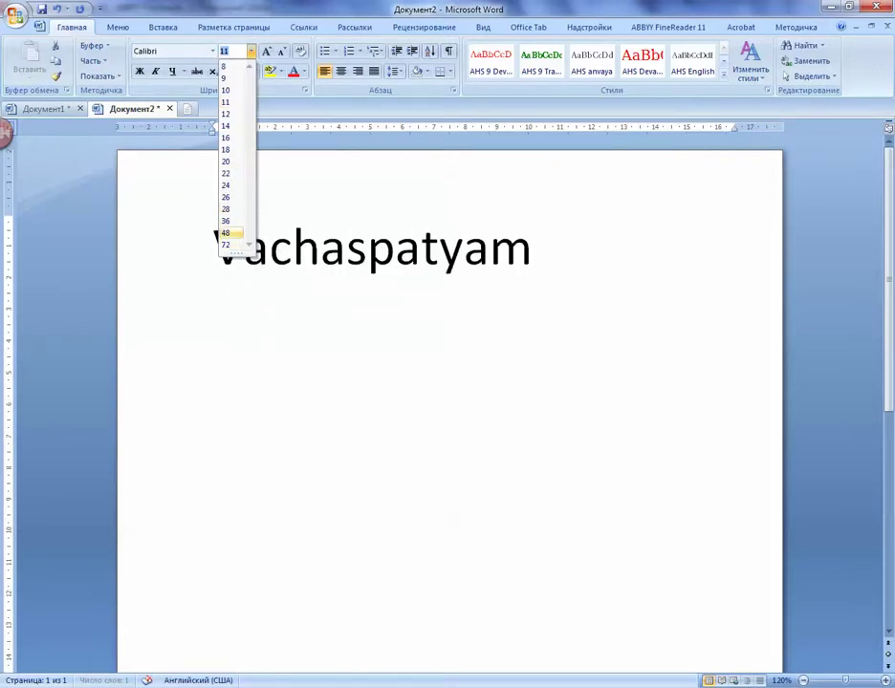
left_click(225, 232)
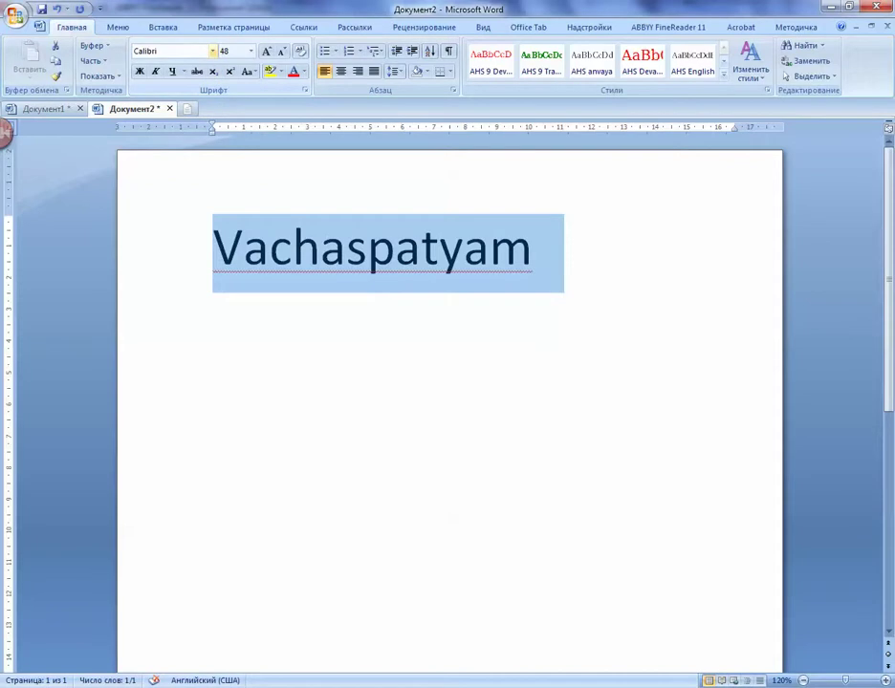
left_click(340, 71)
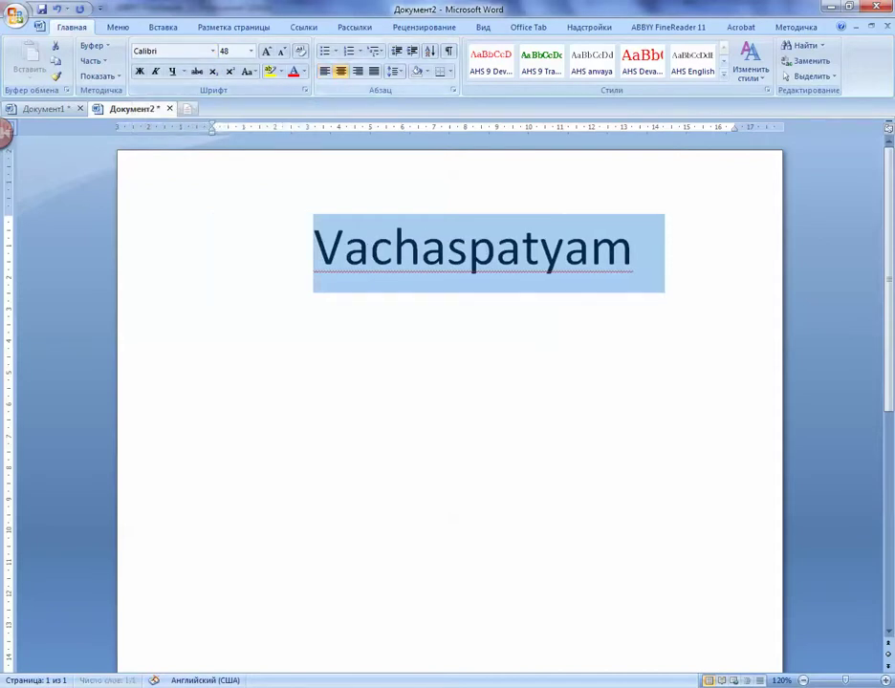
left_click(633, 251)
key("Return")
left_click(44, 108)
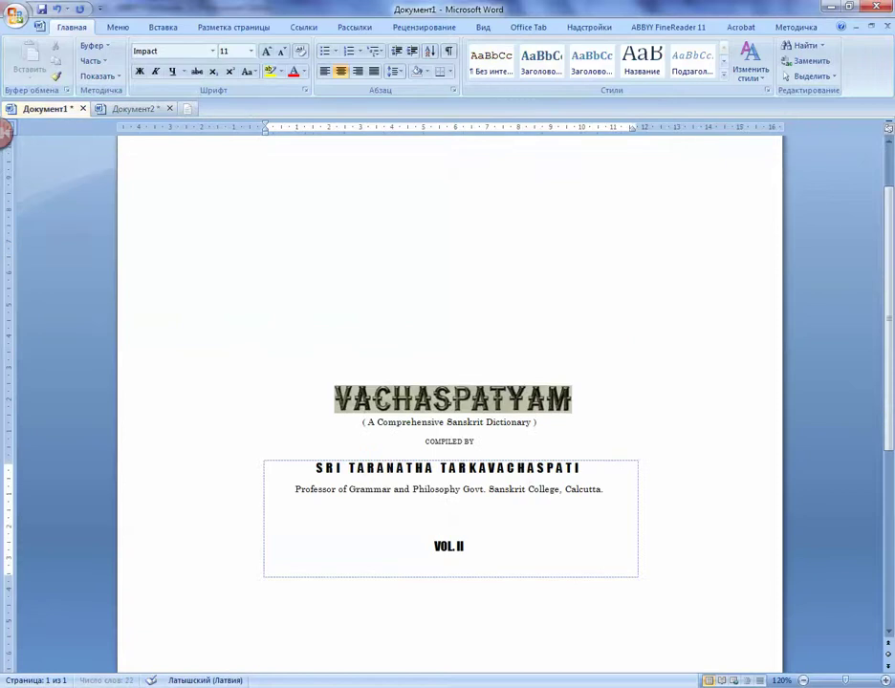
Step: Paste the subtitle and COMPILED BY lines as plain text, via EmEditor, under the title
left_click_drag(362, 422, 475, 442)
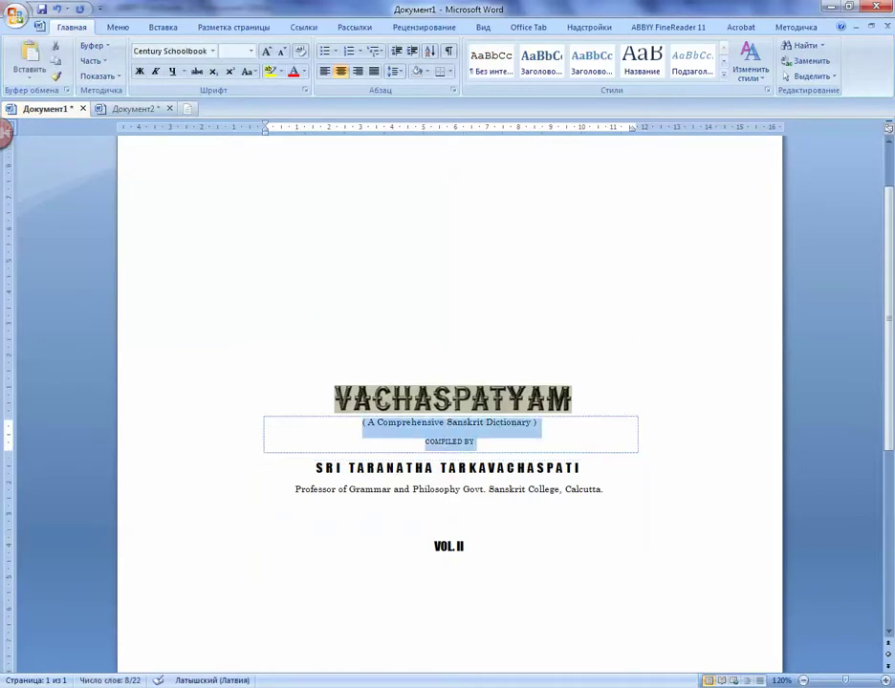
key("super")
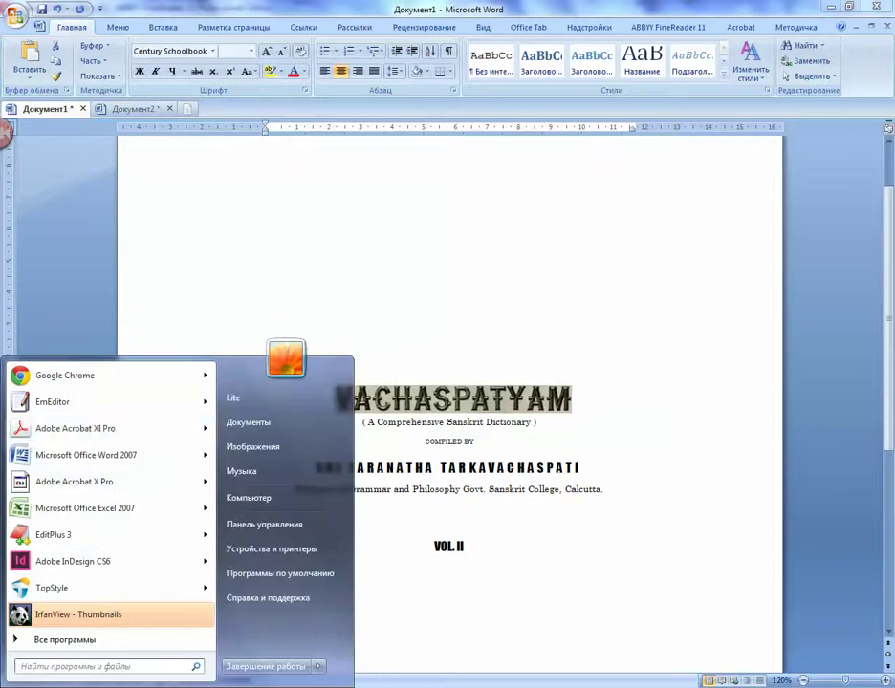
key("Escape")
type("( A Comprehensive Sanskrit Dictionary ) COMPILED BY")
key("ctrl+a")
key("ctrl+c")
key("alt+Tab")
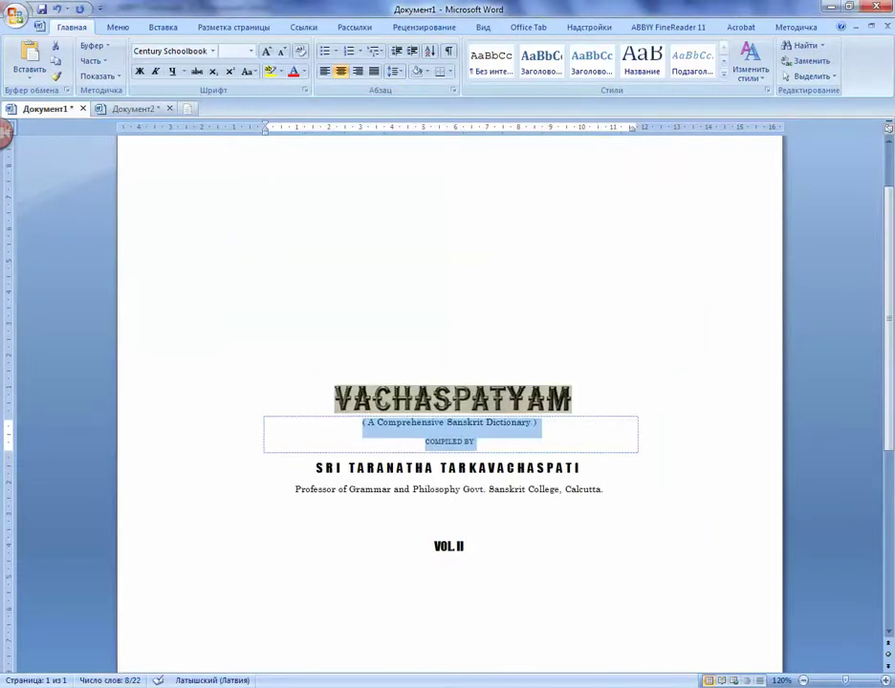
key("ctrl+Tab")
key("ctrl+v")
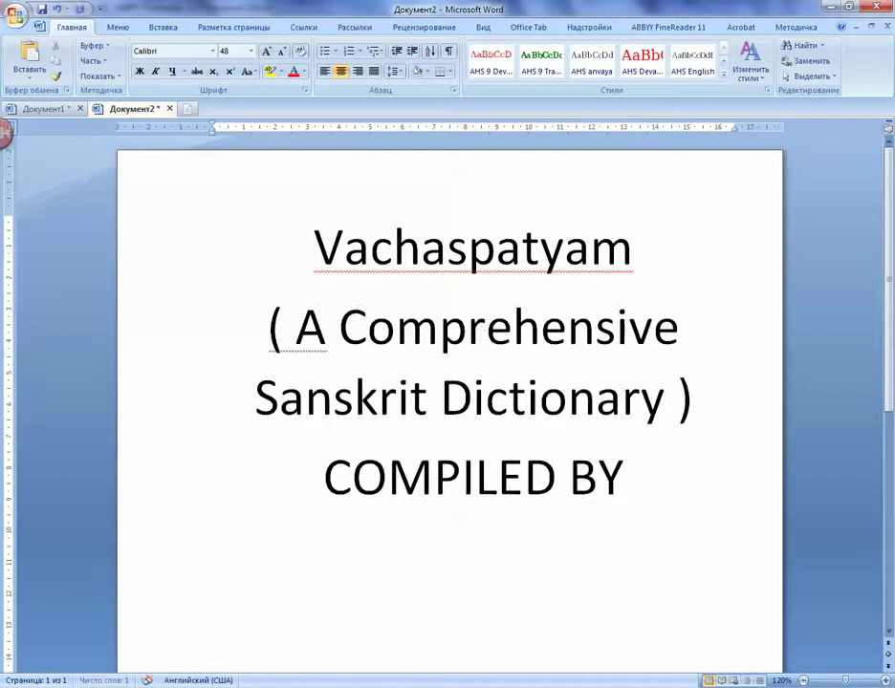
Step: Remove the spaces inside the parentheses and set the subtitle and COMPILED BY to 28 pt
left_click(287, 328)
key("BackSpace")
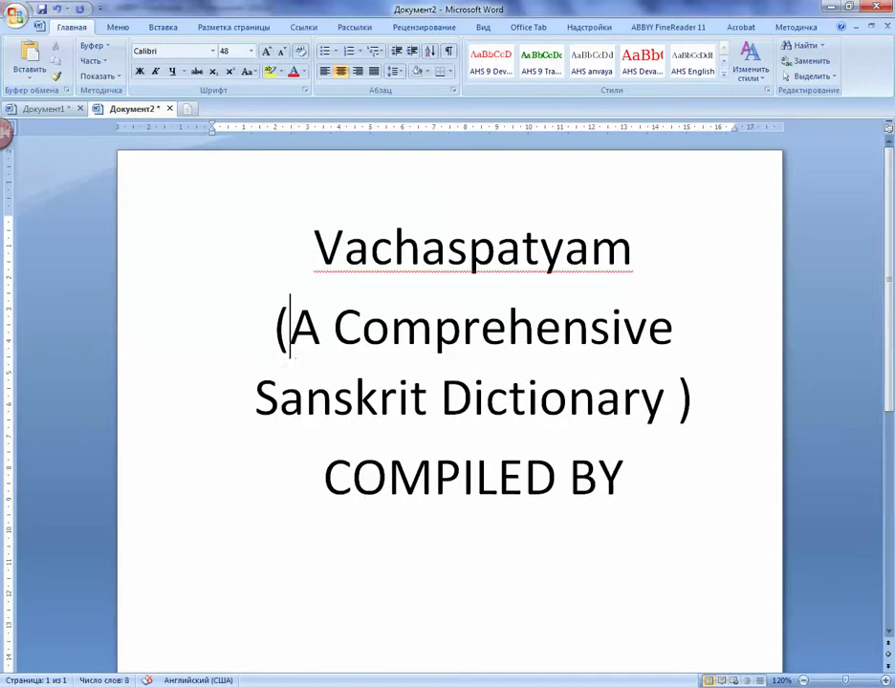
left_click(677, 399)
key("BackSpace")
left_click(274, 326)
left_click_drag(274, 327, 656, 478)
left_click(250, 50)
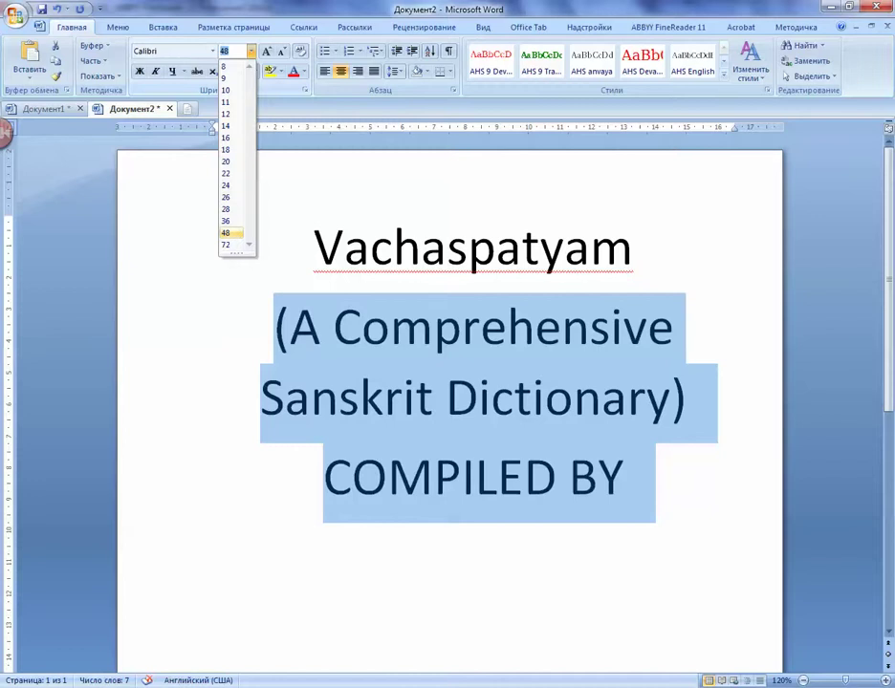
left_click(226, 208)
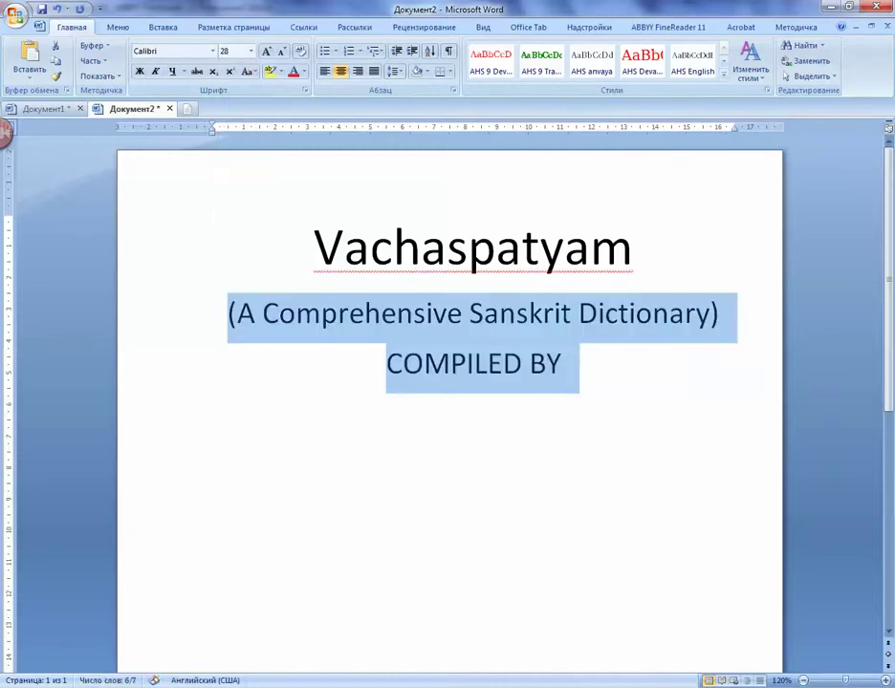
left_click(43, 108)
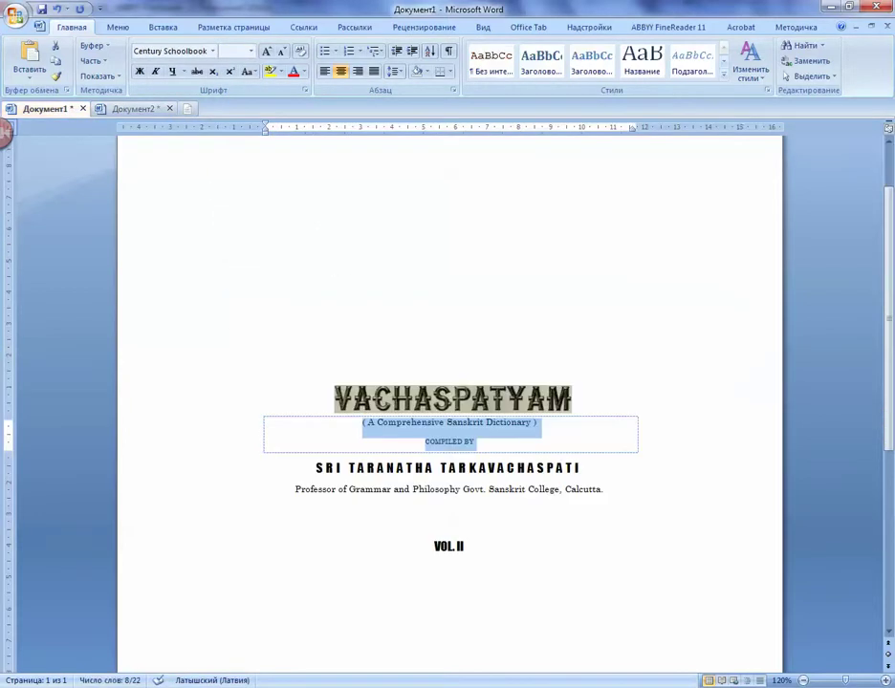
left_click(445, 488)
Step: Paste the author name and Calcutta professorship lines, cleaned through EmEditor, below COMPILED BY
left_click_drag(315, 468, 561, 537)
key("ctrl+c")
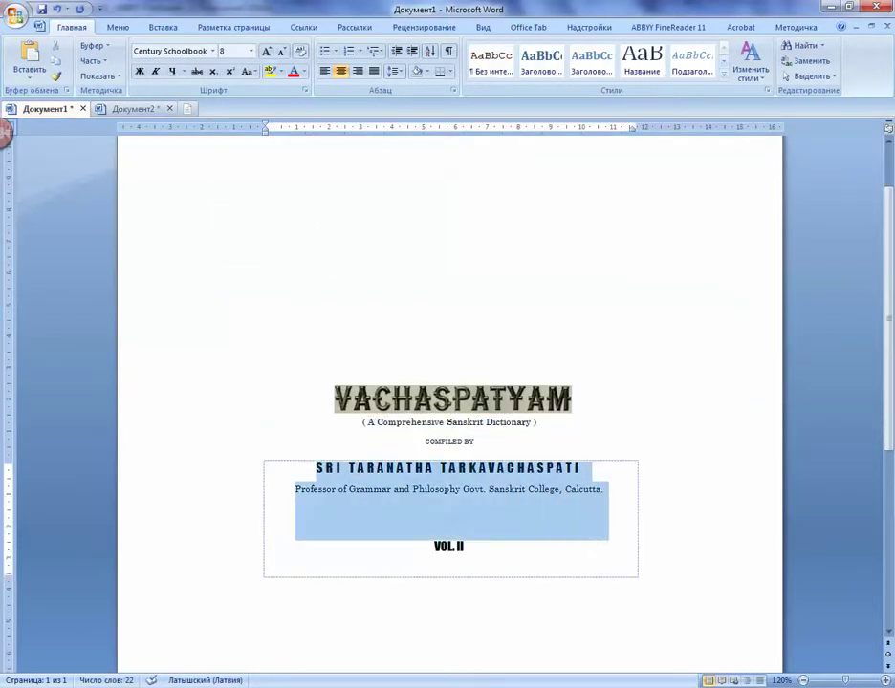
left_click(134, 108)
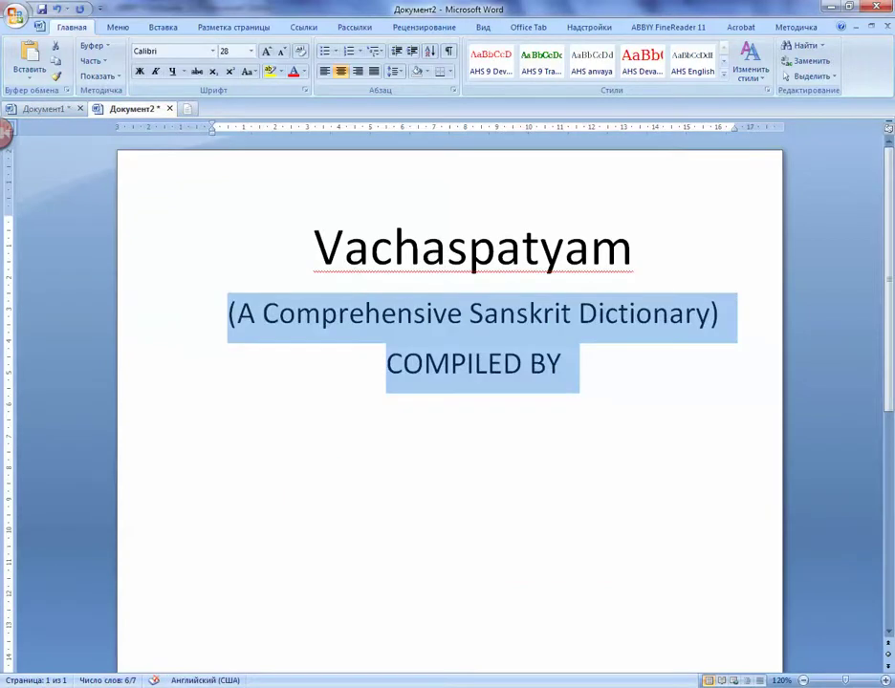
key("ctrl+v")
key("ctrl+a")
key("ctrl+c")
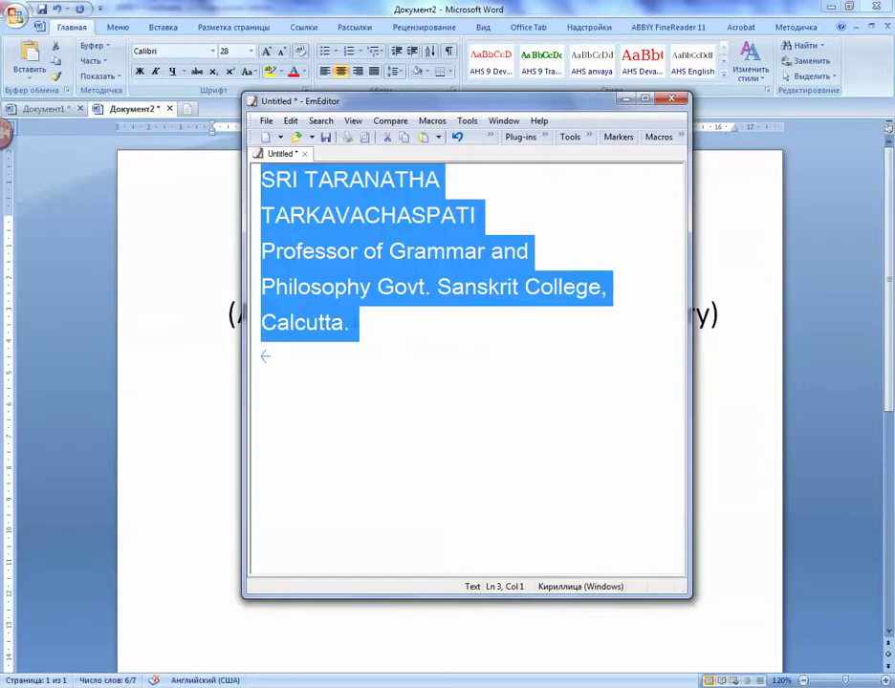
key("alt+Tab")
left_click(449, 365)
key("End")
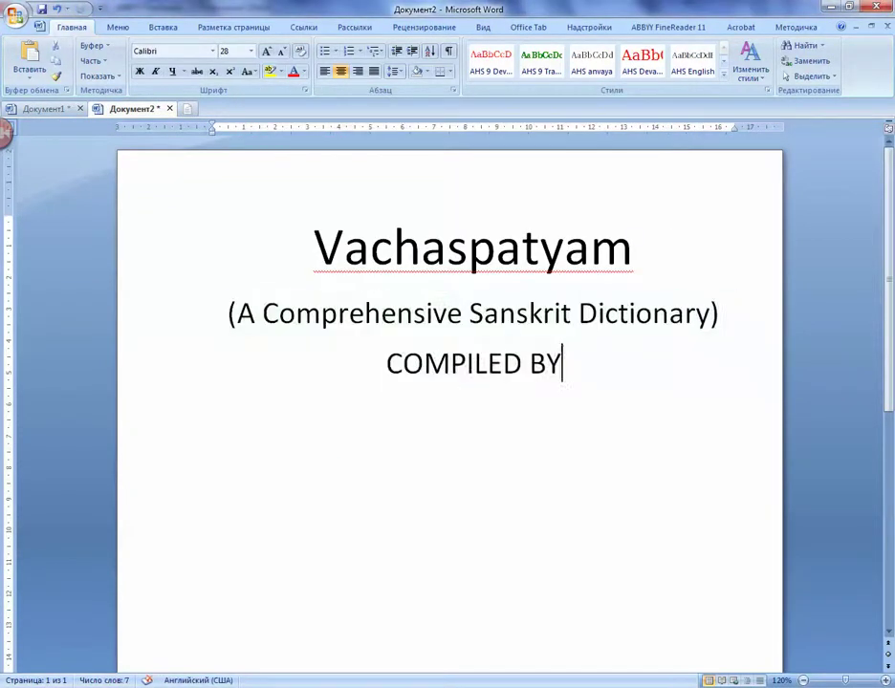
key("Return")
key("Return")
key("ctrl+v")
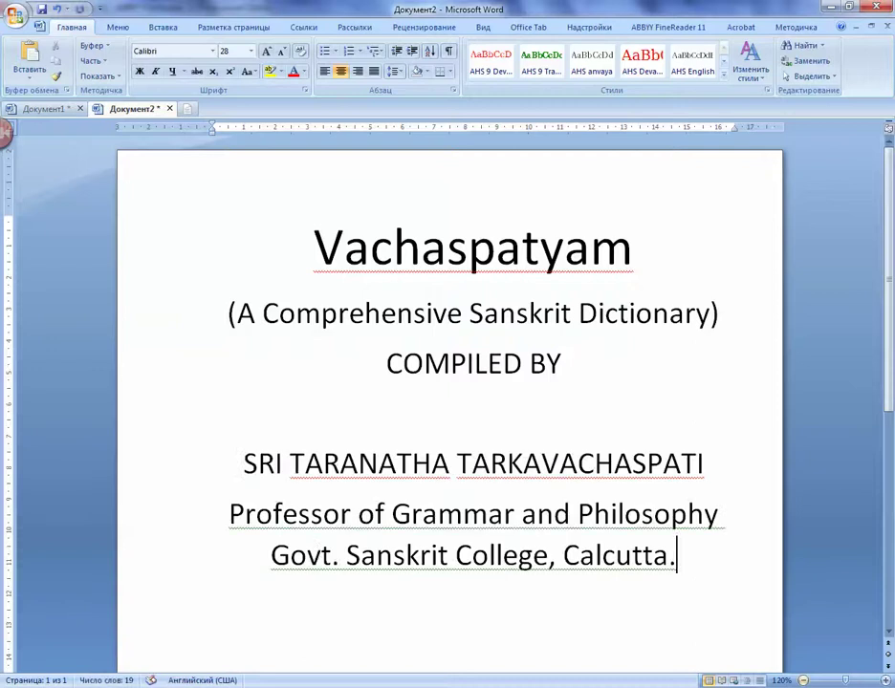
scroll(449, 411, "down", 1)
scroll(449, 411, "down", 2)
Step: Set the '(A Comprehensive Sanskrit Dictionary)' line to 18 pt, with no blank line added above the title
key("ctrl+Home")
key("Return")
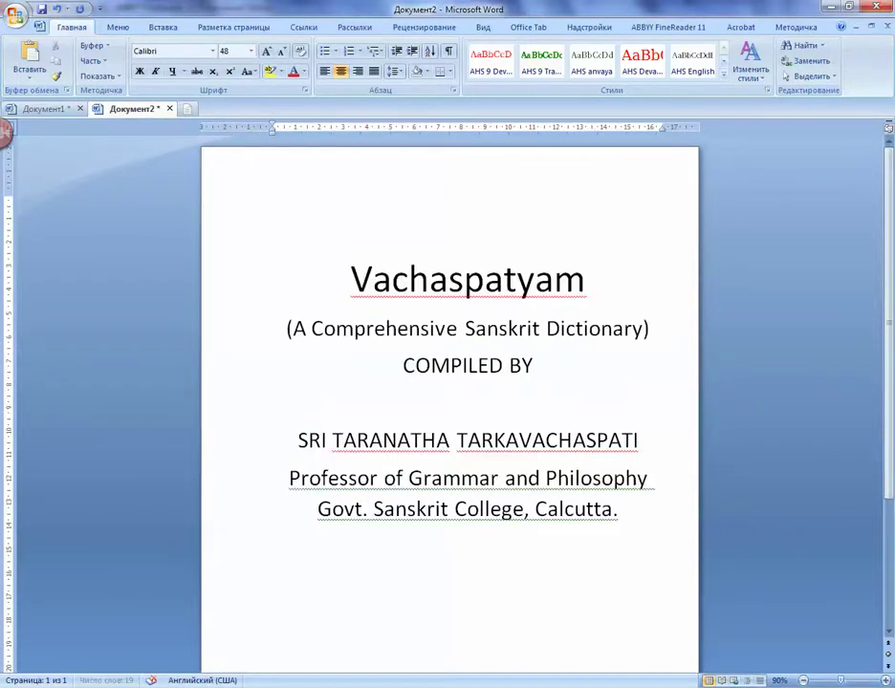
key("BackSpace")
key("Return")
scroll(449, 411, "down", 2)
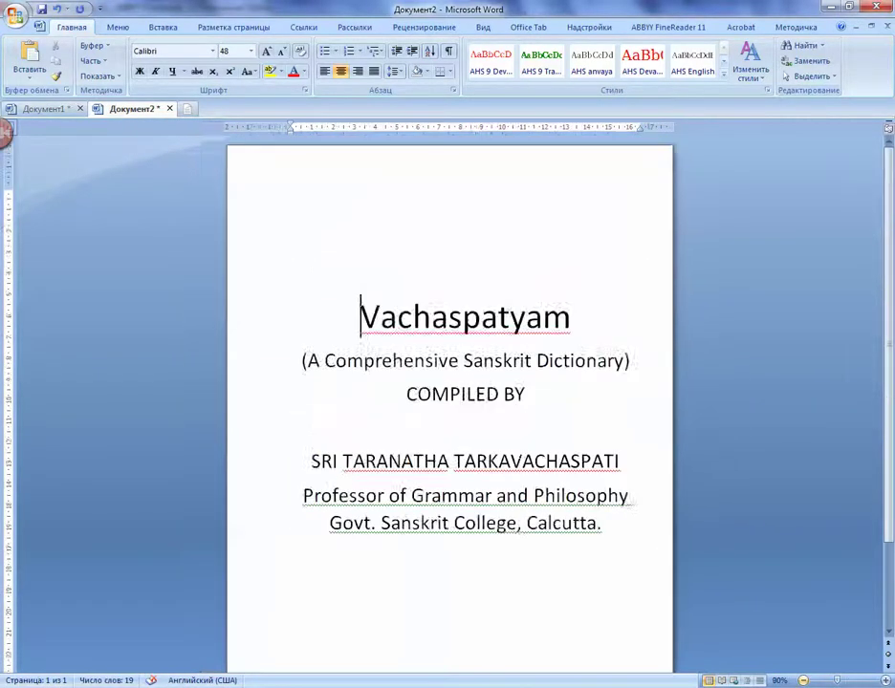
scroll(449, 411, "up", 1)
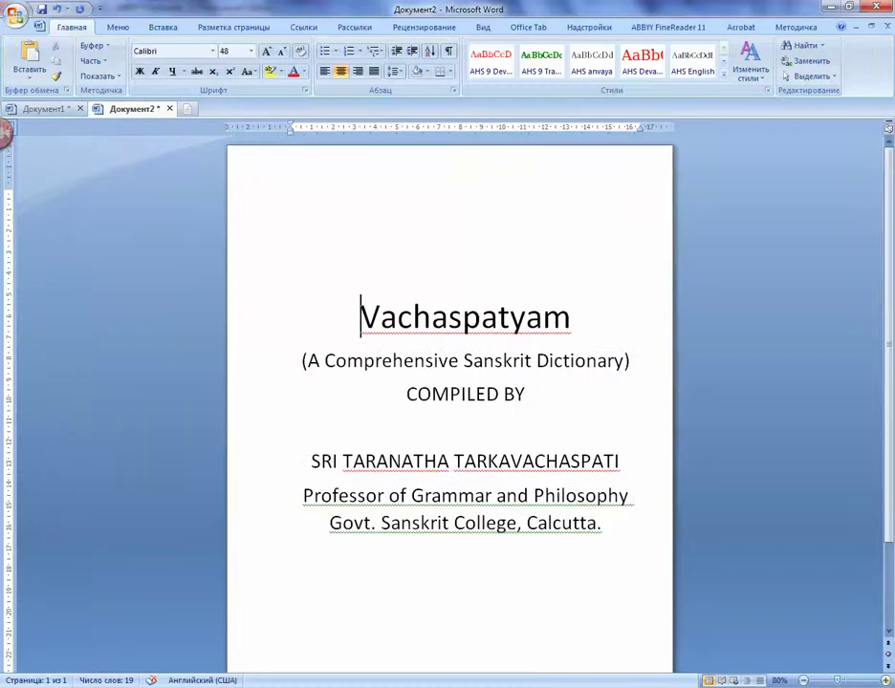
key("BackSpace")
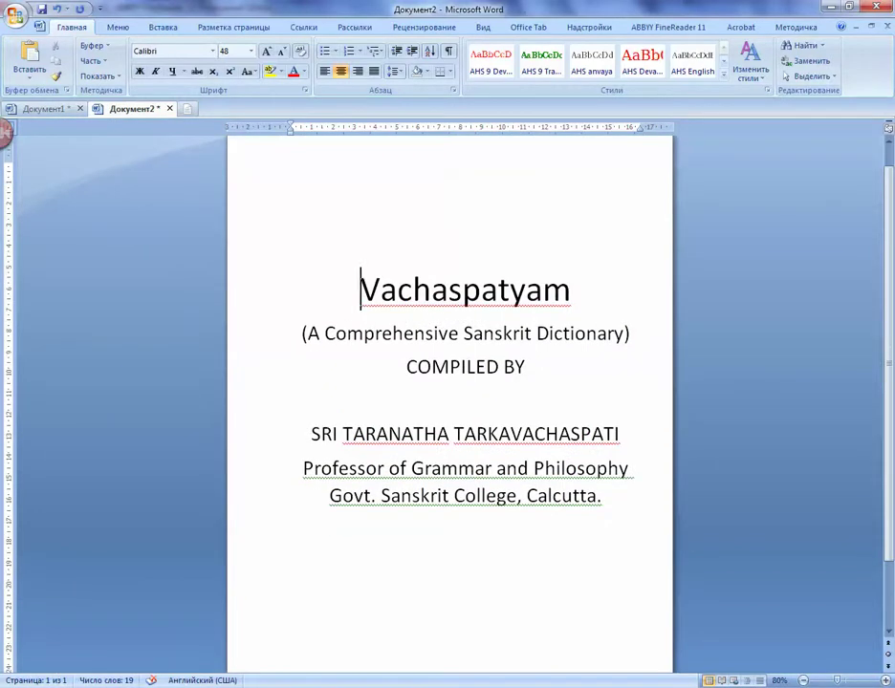
left_click_drag(302, 334, 640, 334)
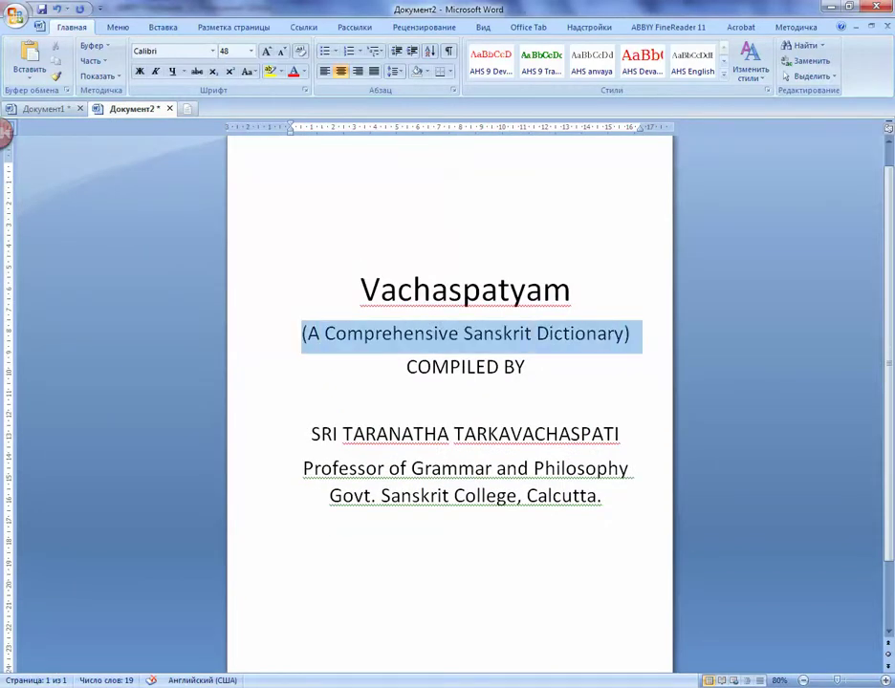
left_click(250, 50)
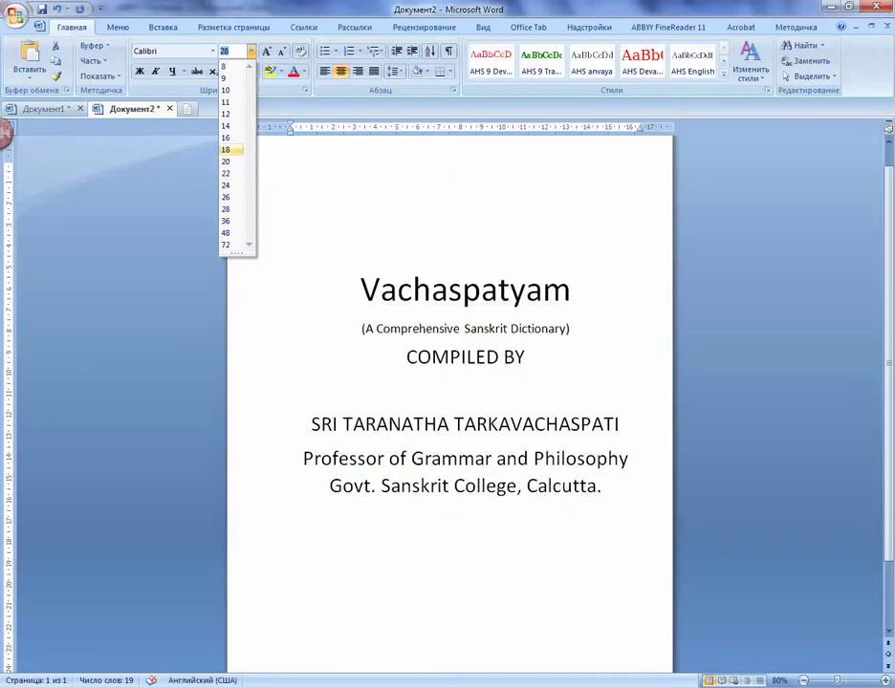
left_click(225, 149)
left_click(411, 458)
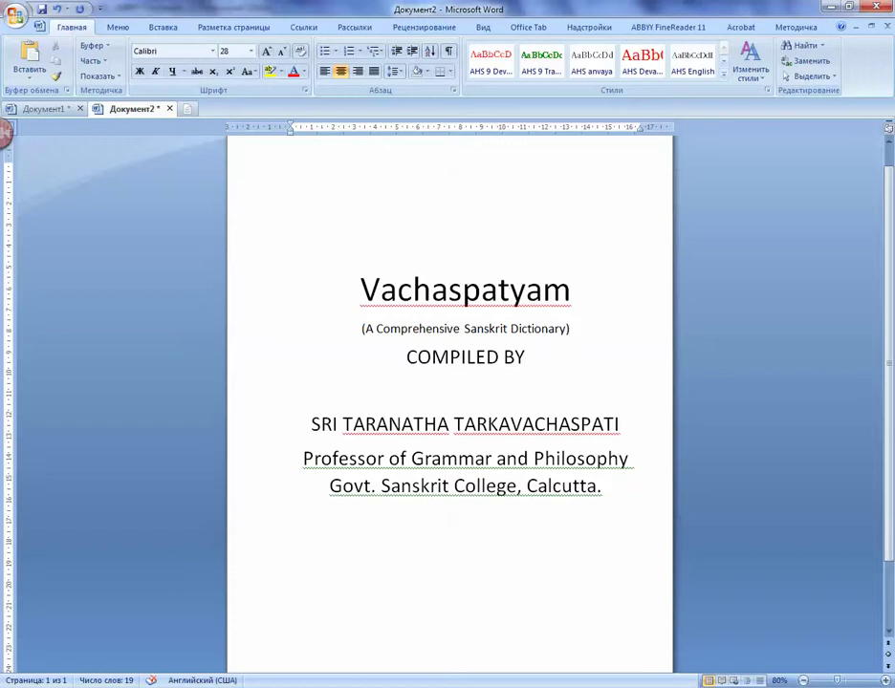
scroll(450, 401, "down", 2)
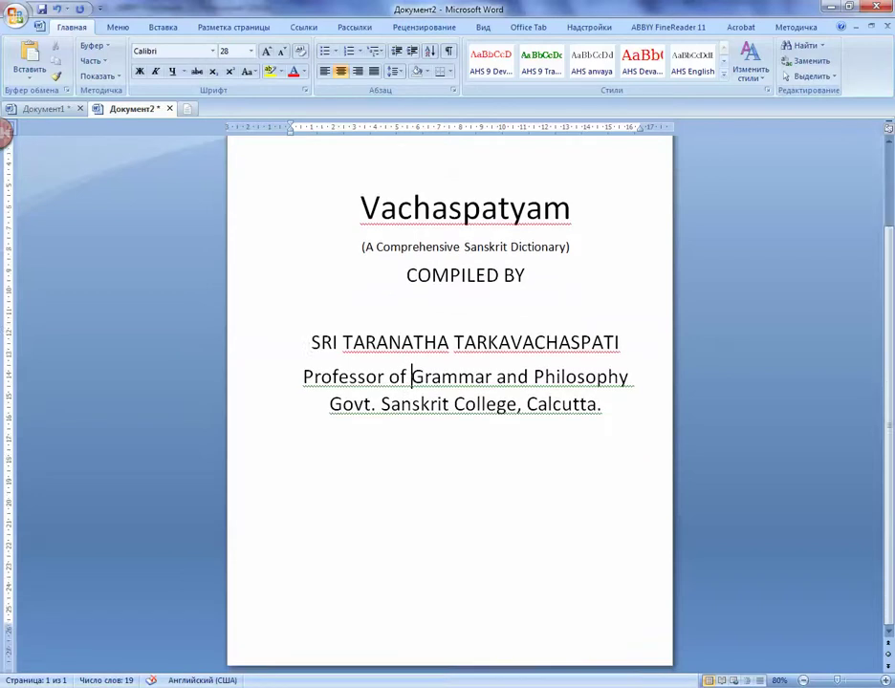
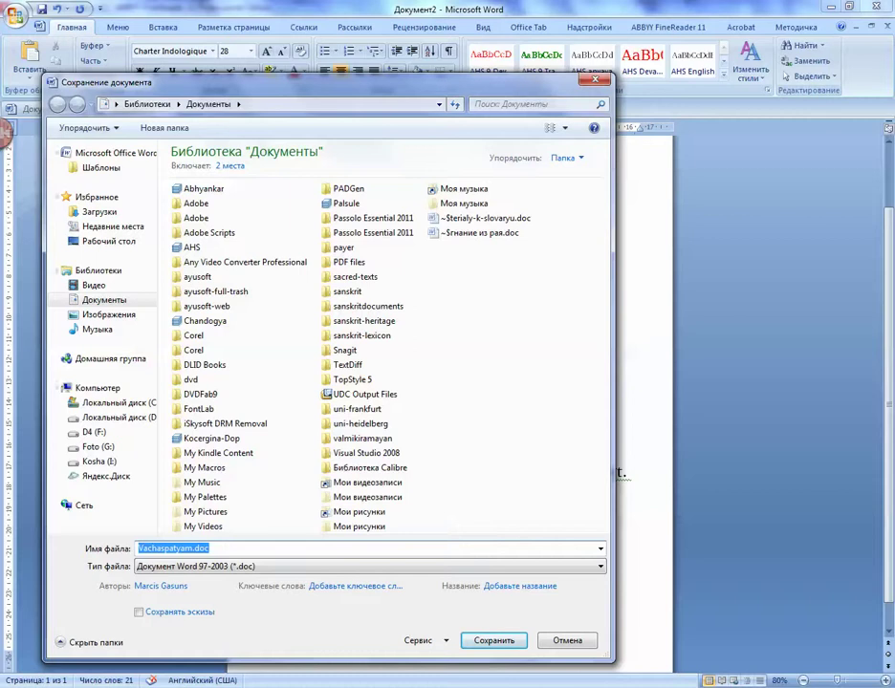
Step: Save the title page in Word as Vachaspatyam-Title-page.doc
left_click(194, 548)
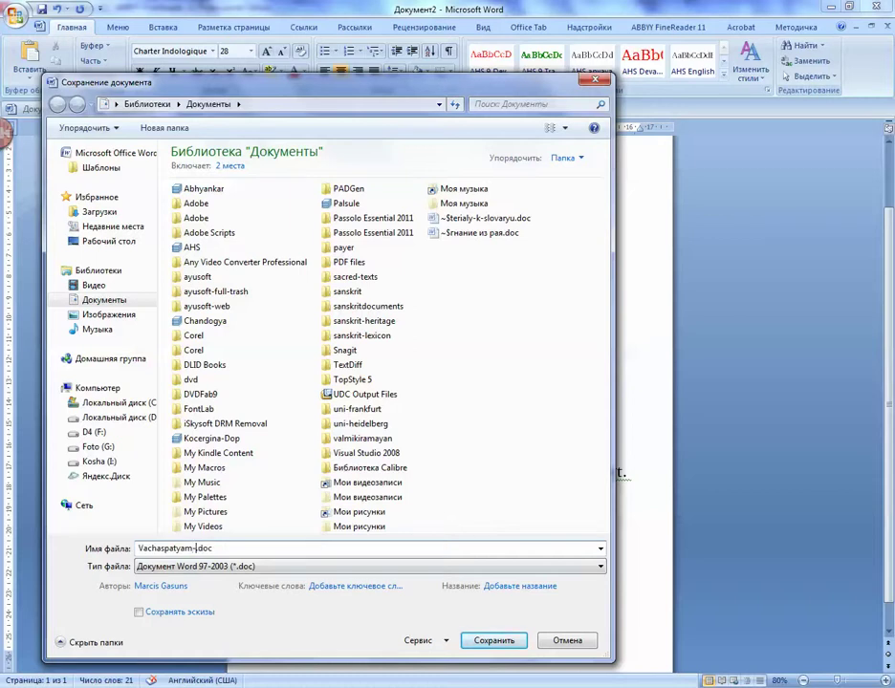
type("-Title-page")
key("Return")
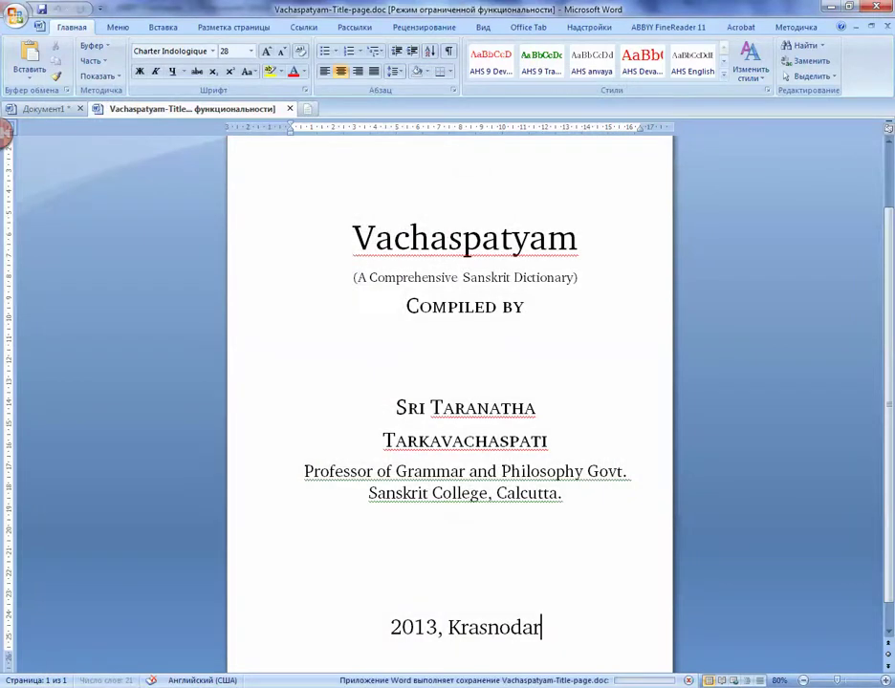
Step: Close the untitled Документ1 document without saving it
left_click(43, 108)
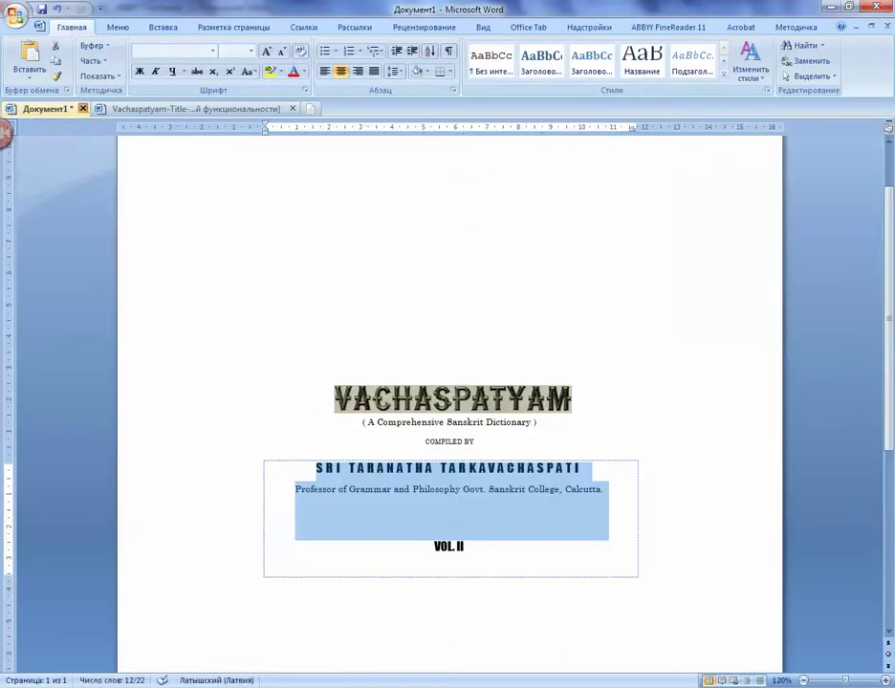
left_click(81, 109)
left_click(448, 387)
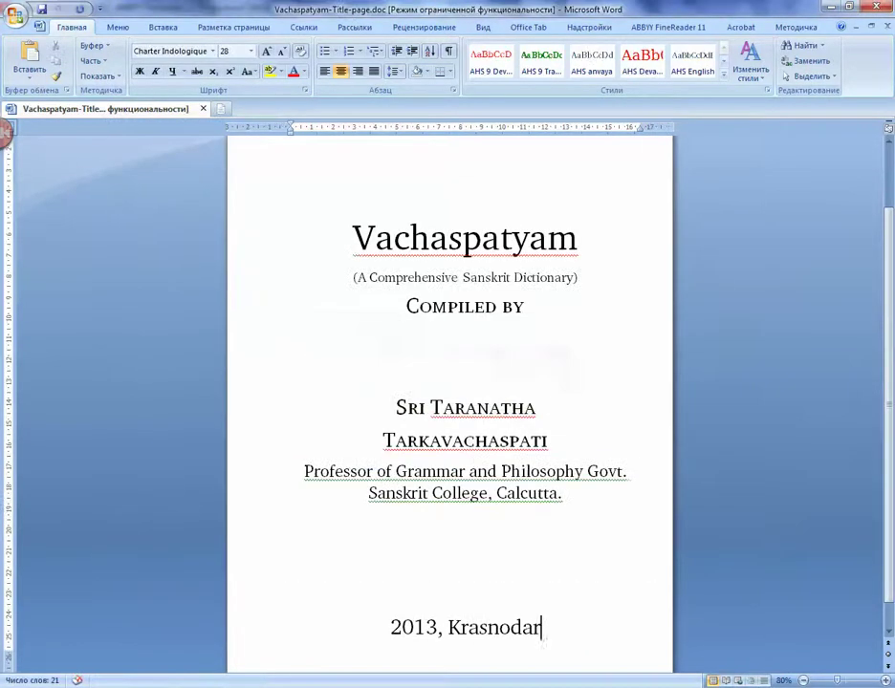
Step: Close the FineReader scan document without saving, then return to Word
key("alt+Tab")
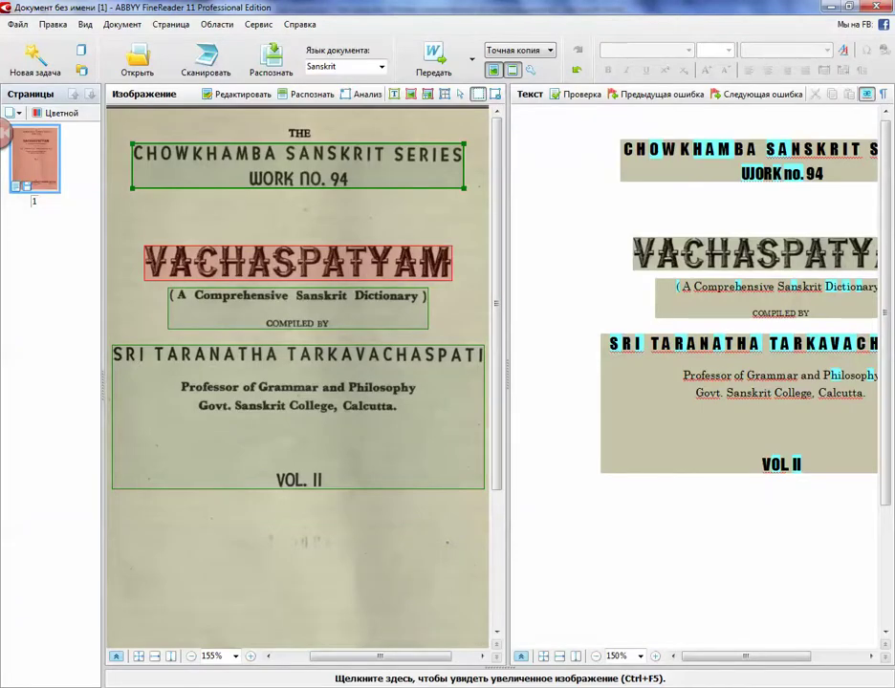
key("ctrl+n")
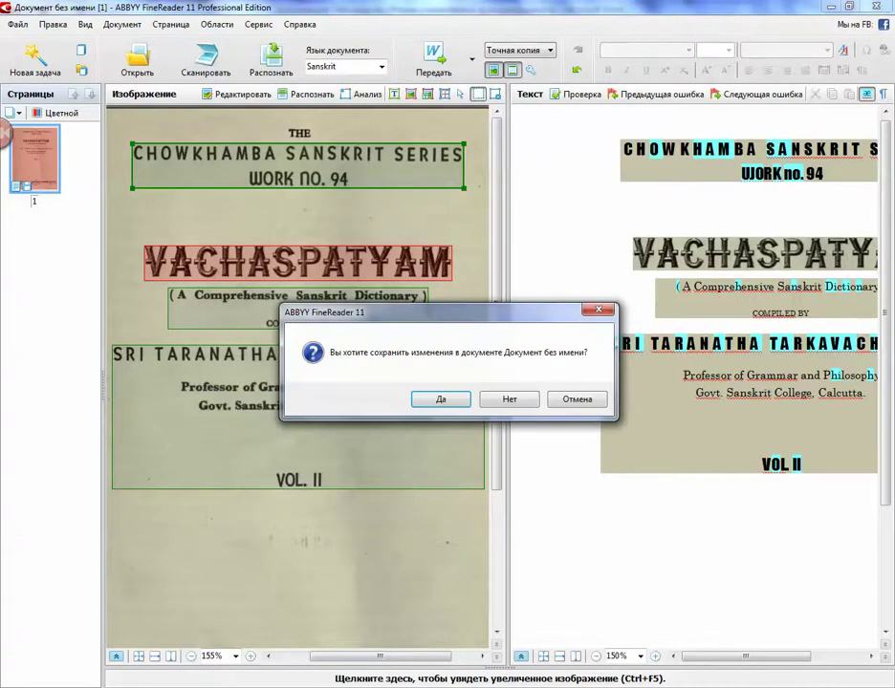
key("n")
key("alt+Tab")
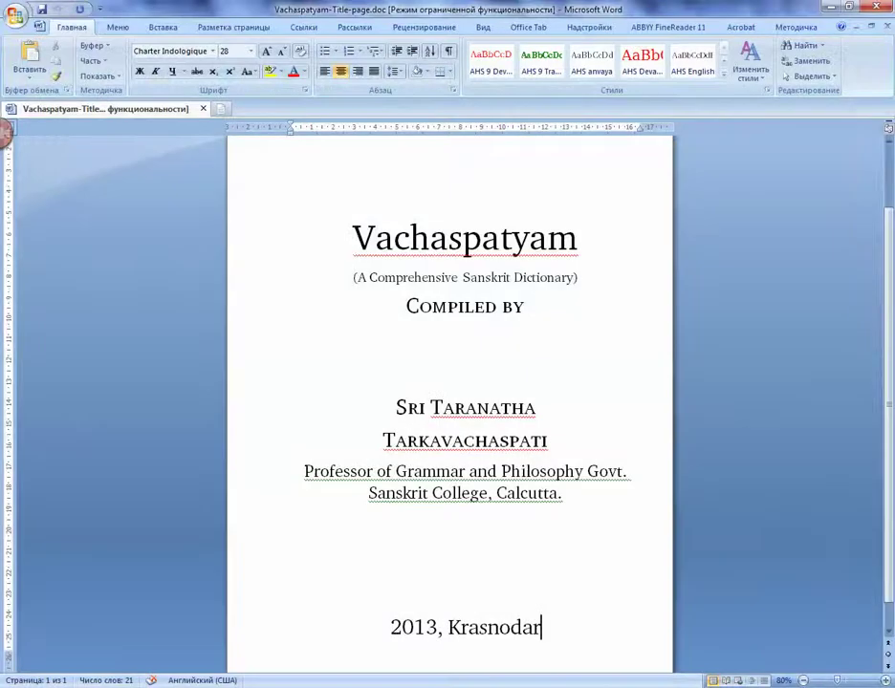
Step: Try uploading vacaspatyam02tarkuoft_0009.jpg from the Desktop as an image in the Vachaspatyam-RSVP Google Doc
key("alt+Tab")
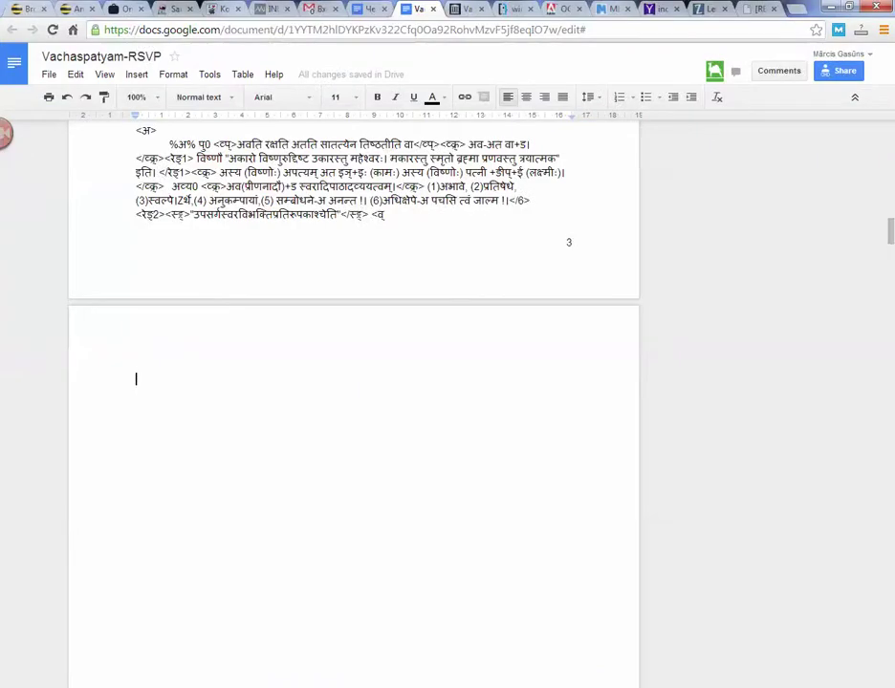
key("alt+i")
key("Down")
key("Down")
key("Down")
key("Down")
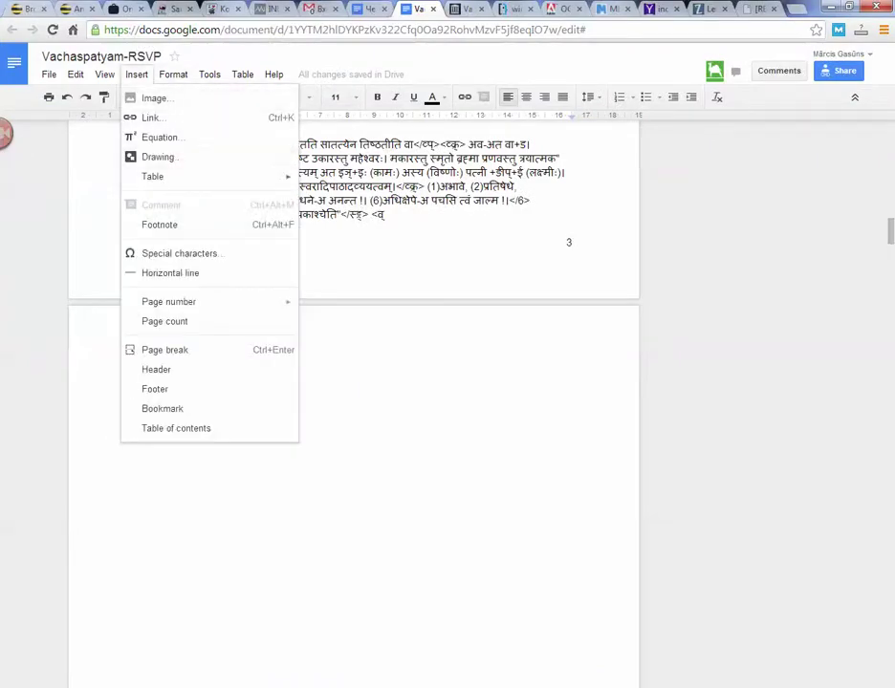
key("Up")
key("Up")
key("Up")
key("Up")
key("Return")
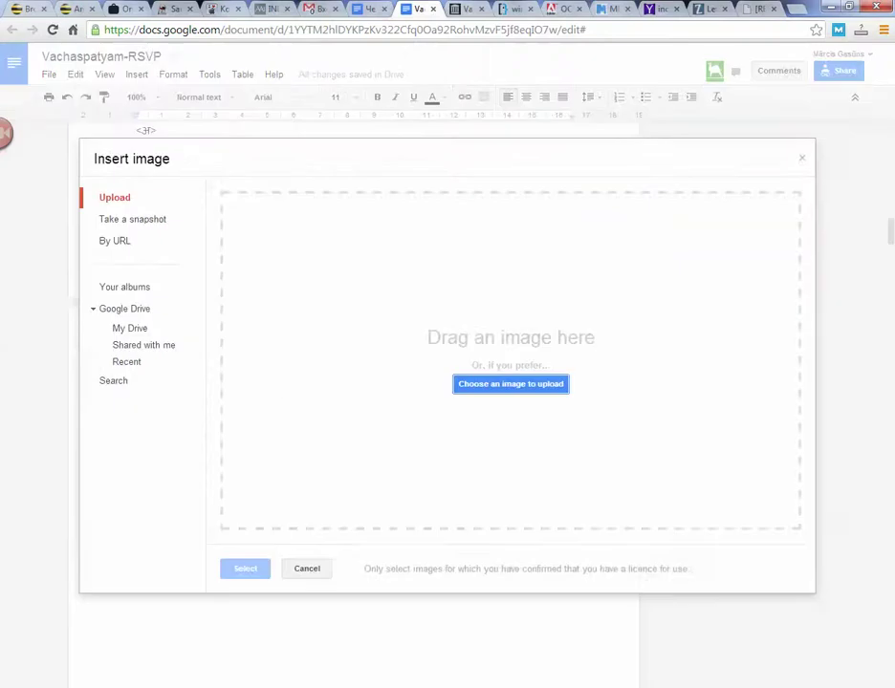
key("Return")
key("Down")
key("Down")
key("Down")
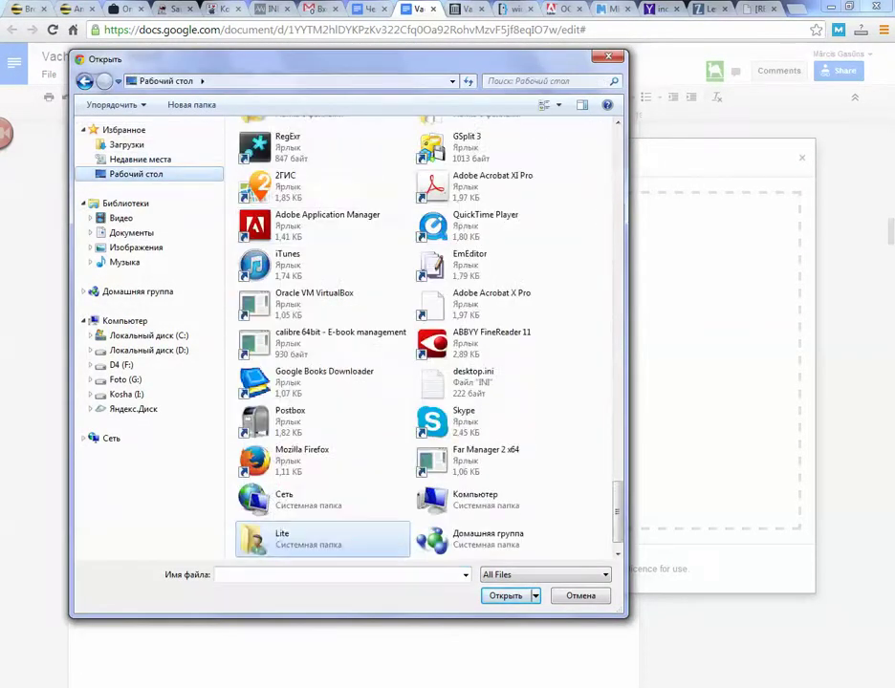
scroll(497, 516, "up", 10)
scroll(478, 521, "up", 5)
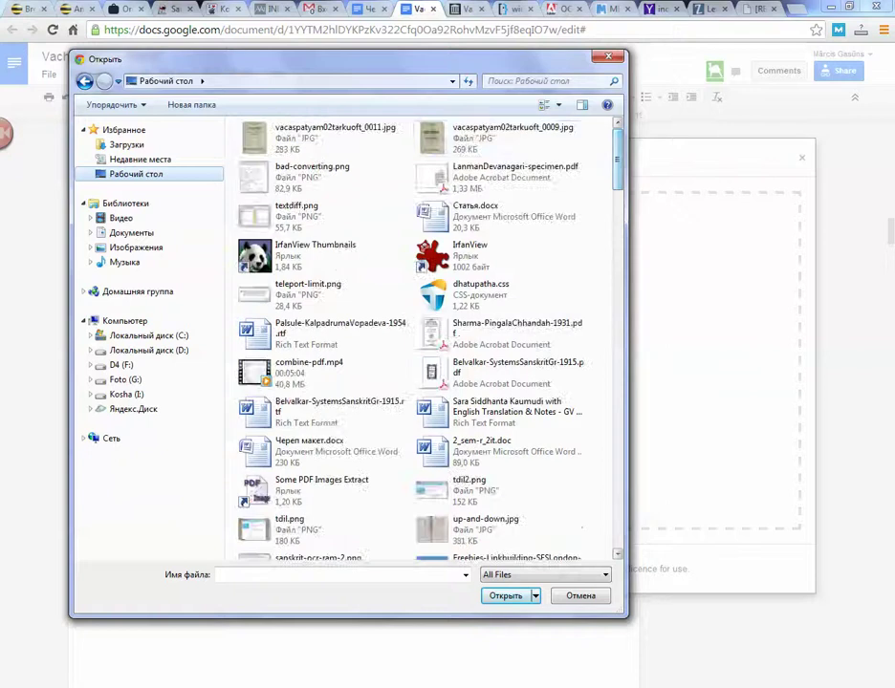
left_click(507, 134)
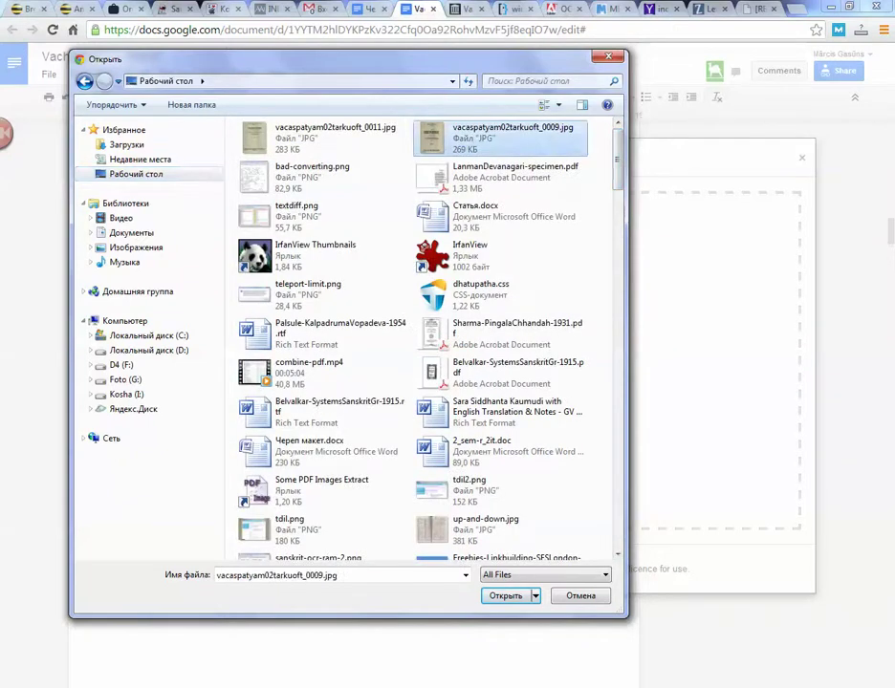
key("Return")
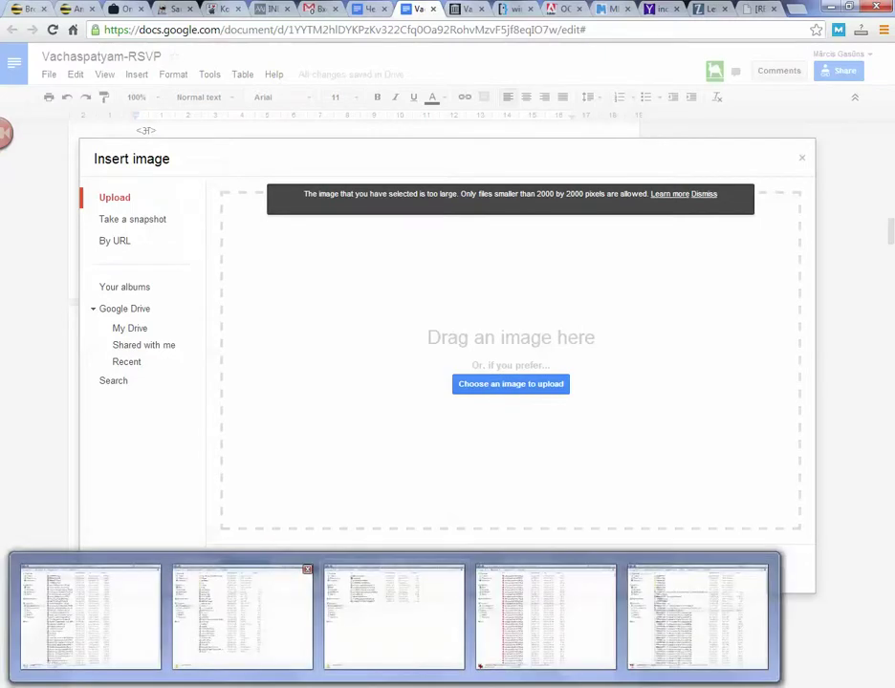
Step: Launch Adobe Photoshop CS6 (64 Bit) from the Adobe Master Collection CS6 programs
key("super")
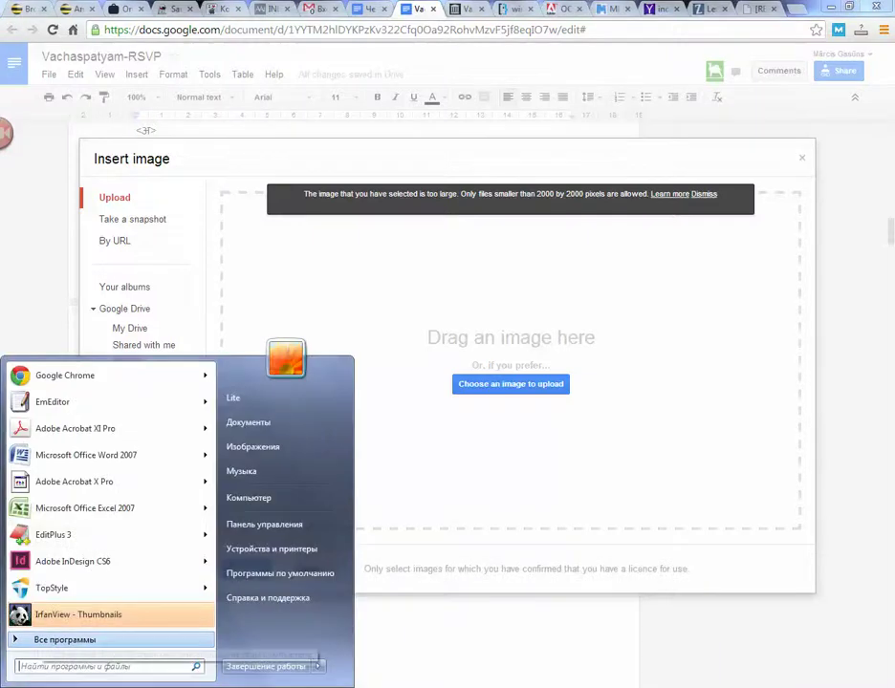
left_click(64, 640)
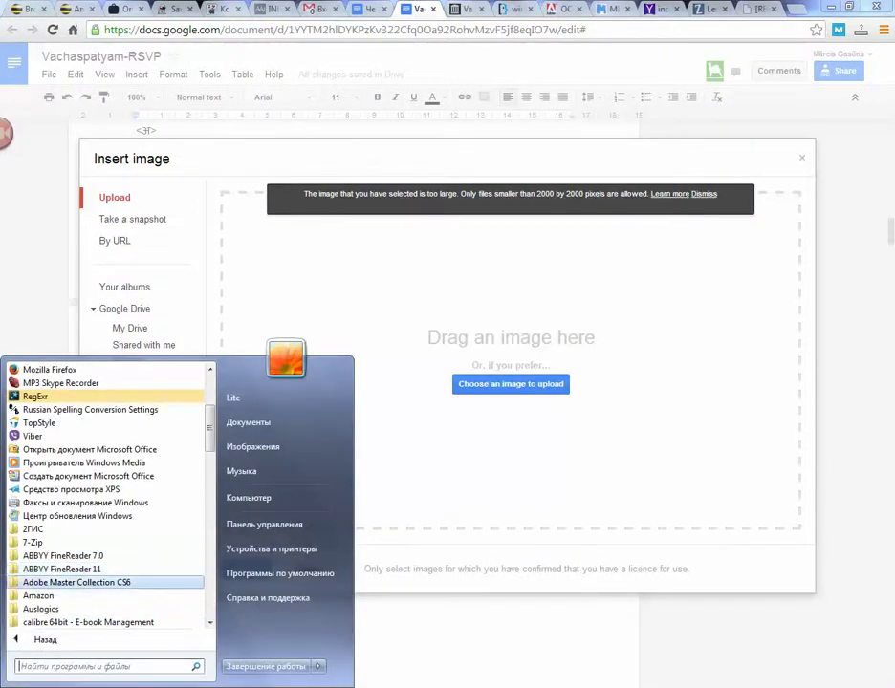
left_click(77, 582)
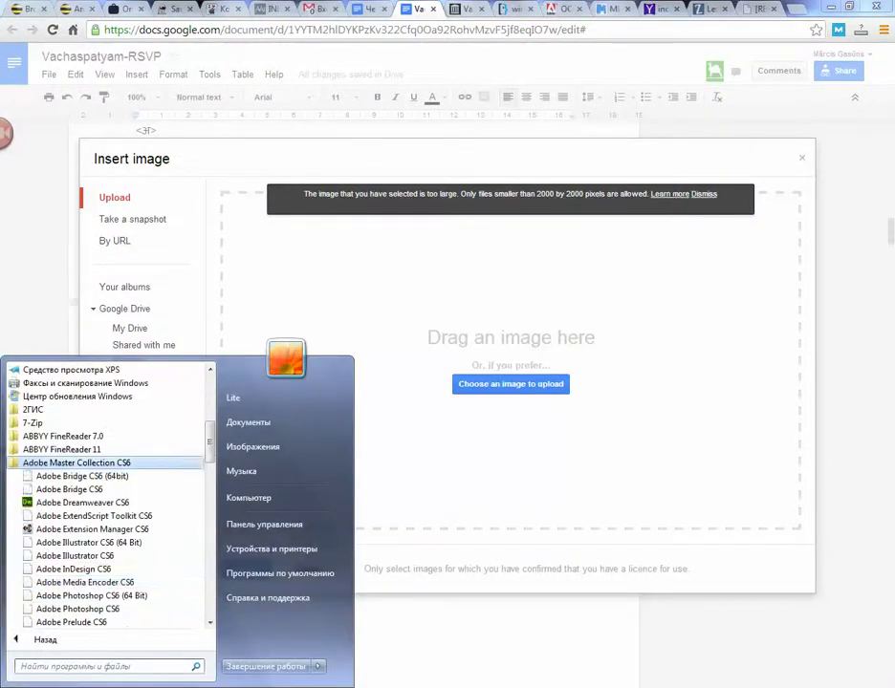
left_click(92, 596)
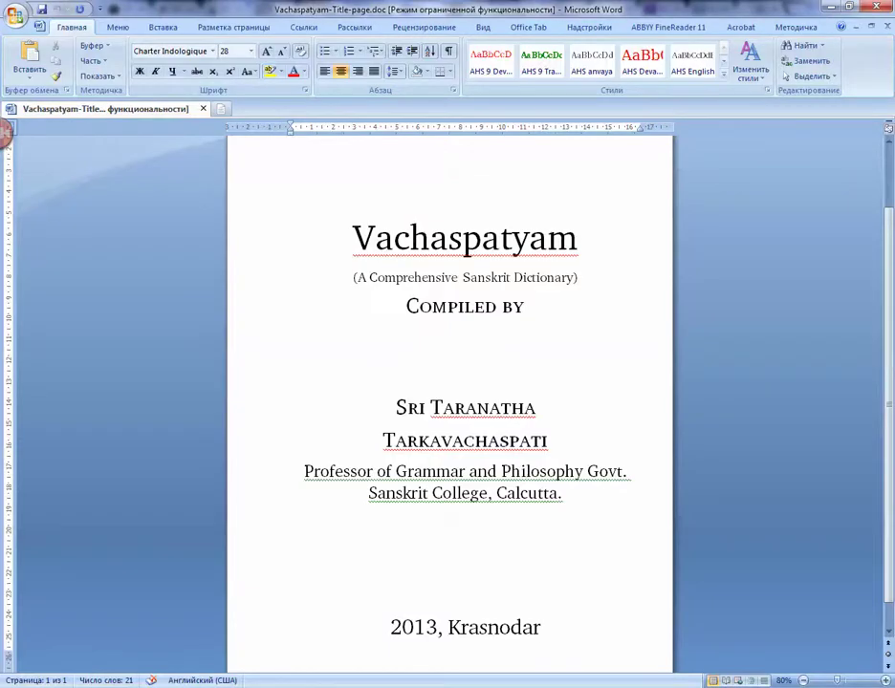
Step: Select the '2013, Krasnodar' line to check its font size, then close the EmEditor notes
scroll(449, 401, "down", 1)
key("shift+Home")
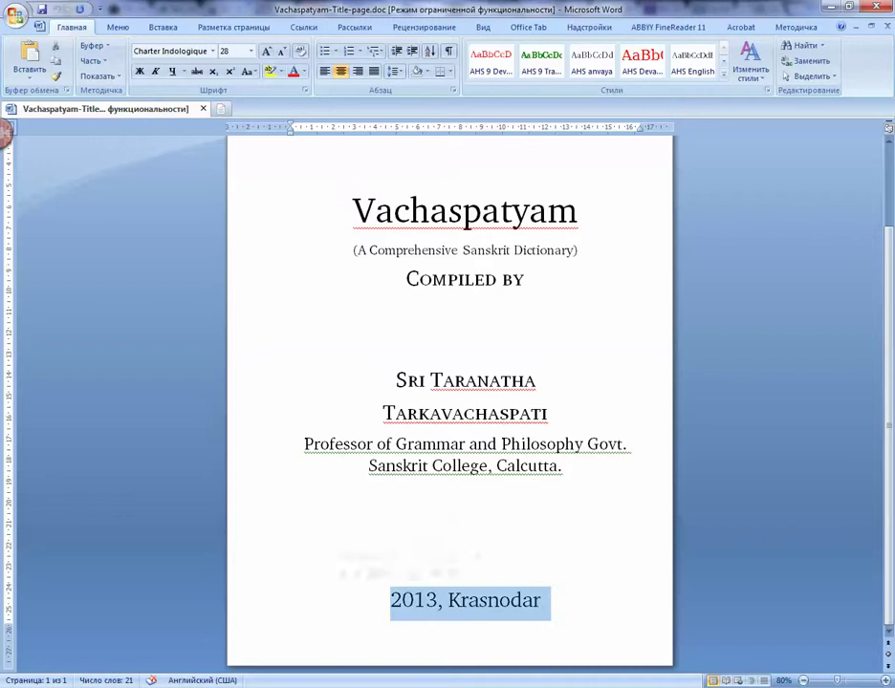
left_click(251, 51)
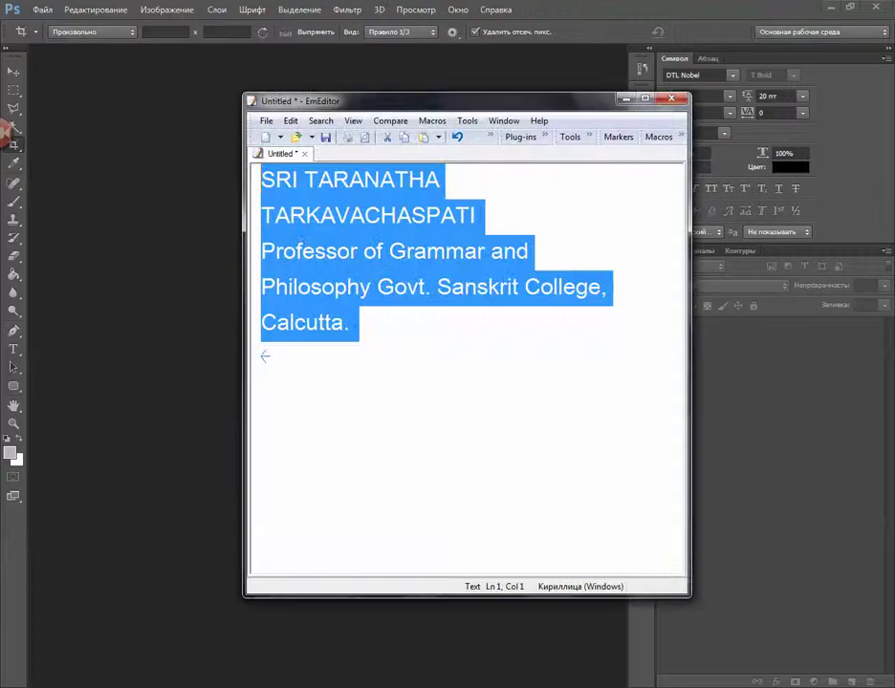
key("alt+F4")
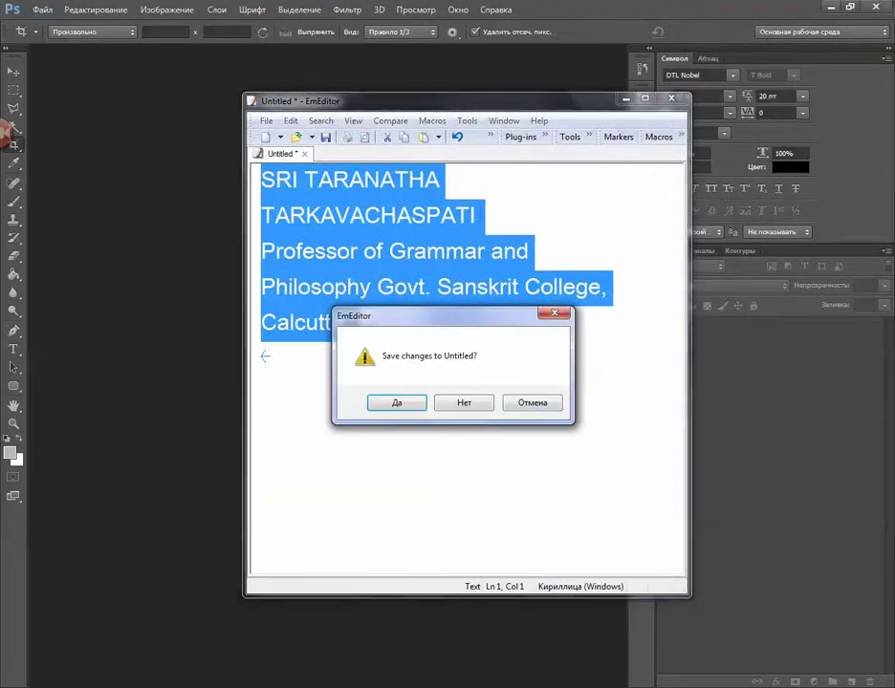
Step: Discard the EmEditor text and open vacaspatyam02tarkuoft_0011.jpg and _0009.jpg in Photoshop, skipping the colour profile prompts
key("n")
left_click(42, 9)
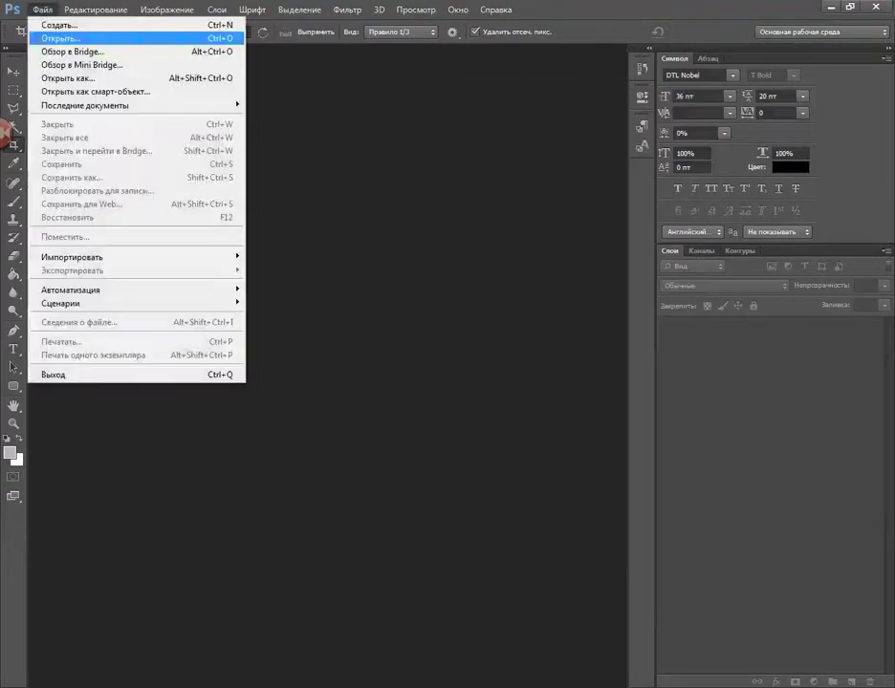
mouse_move(134, 105)
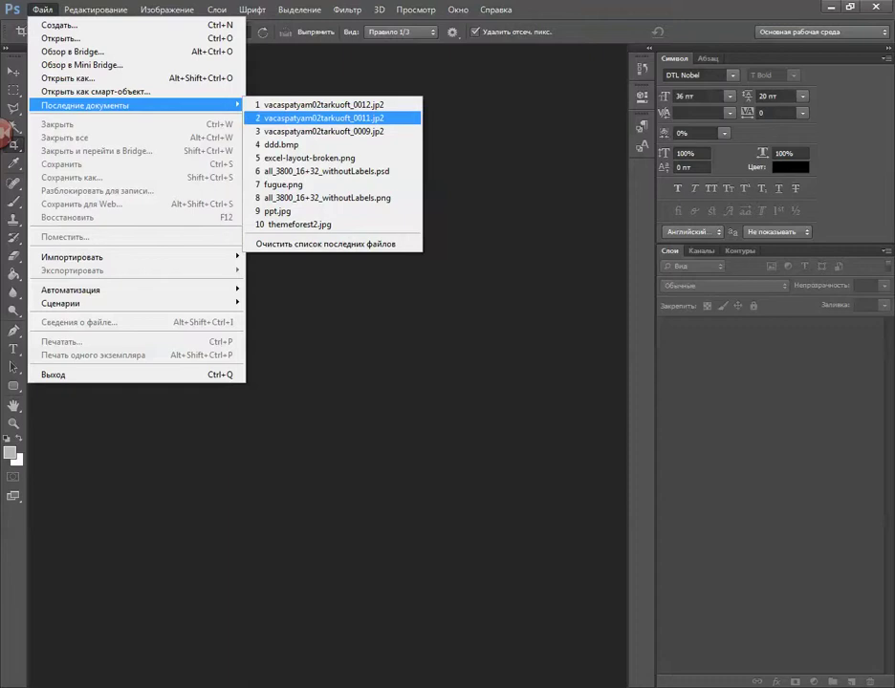
left_click(57, 38)
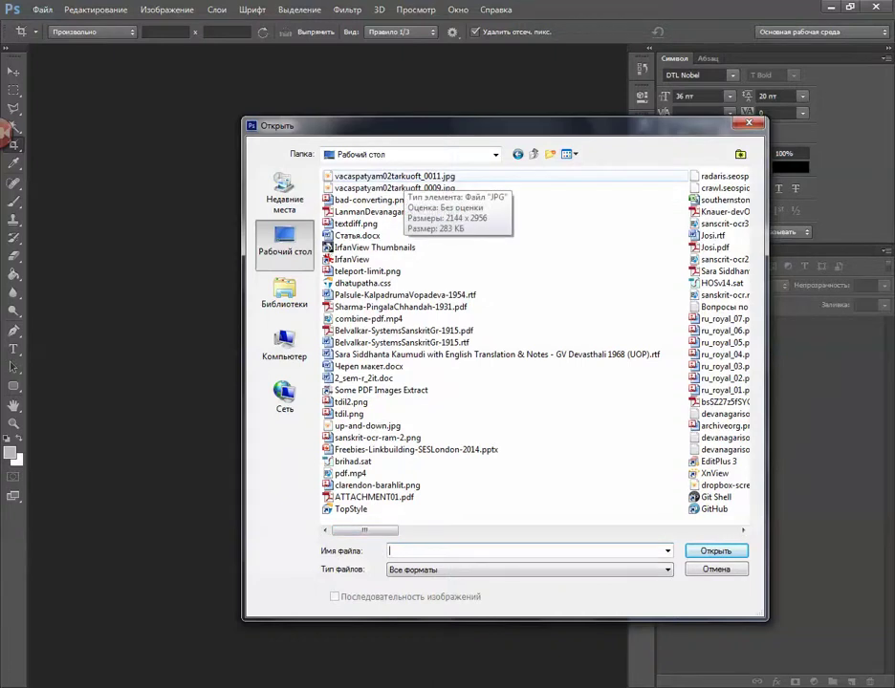
left_click(520, 176)
left_click(395, 188, "shift")
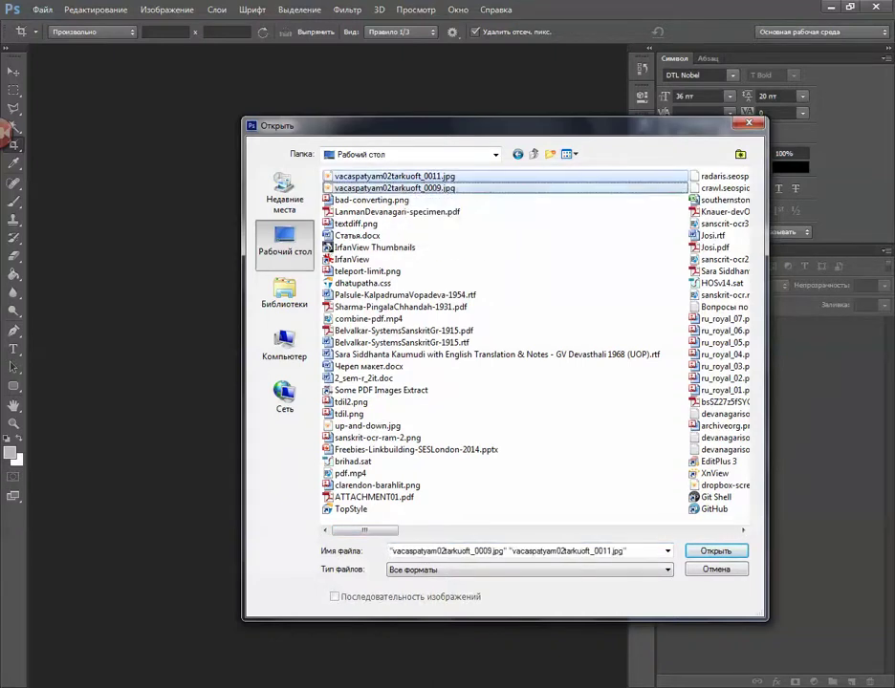
key("Return")
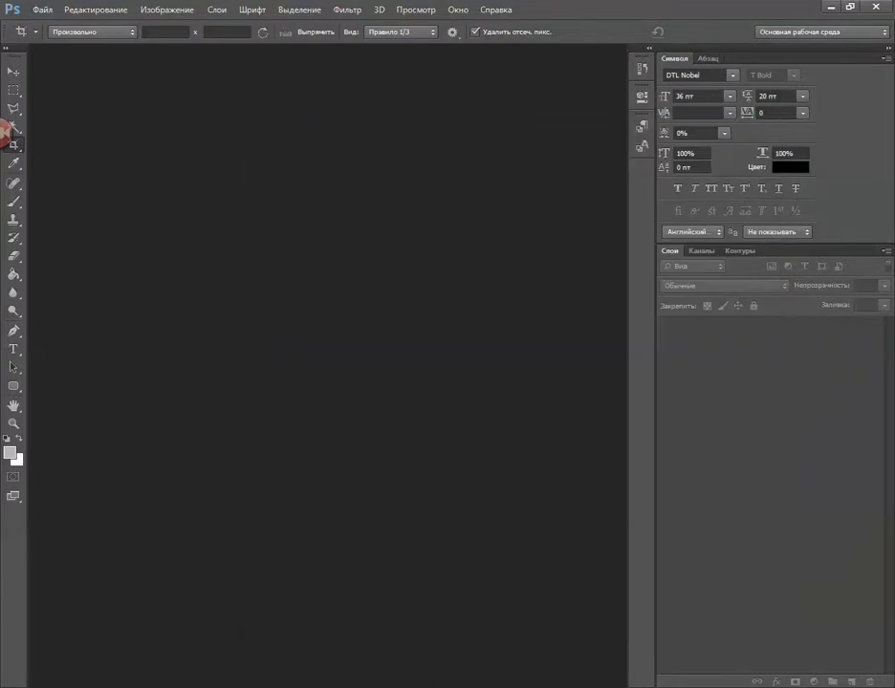
key("Return")
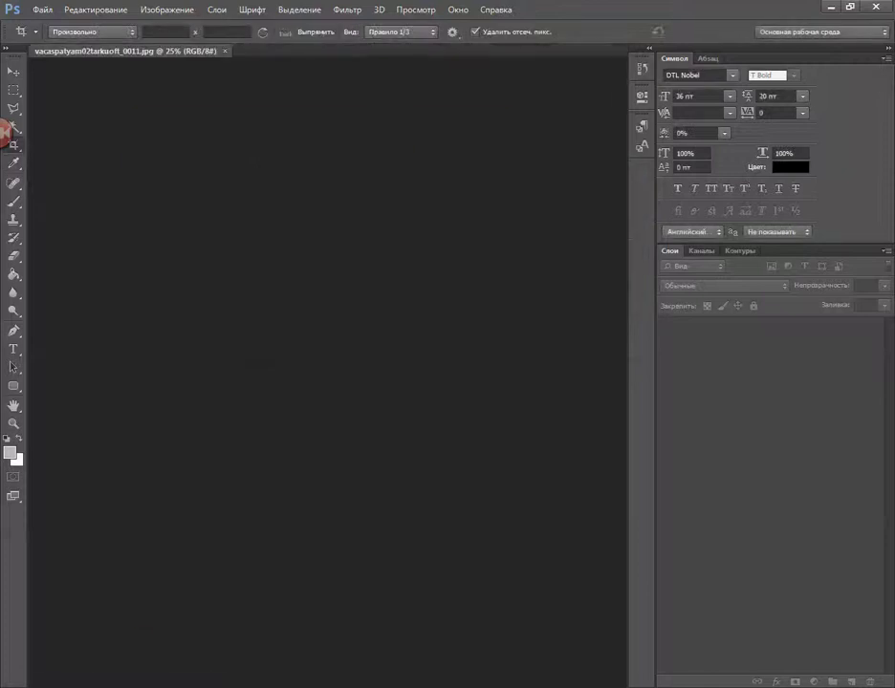
key("Return")
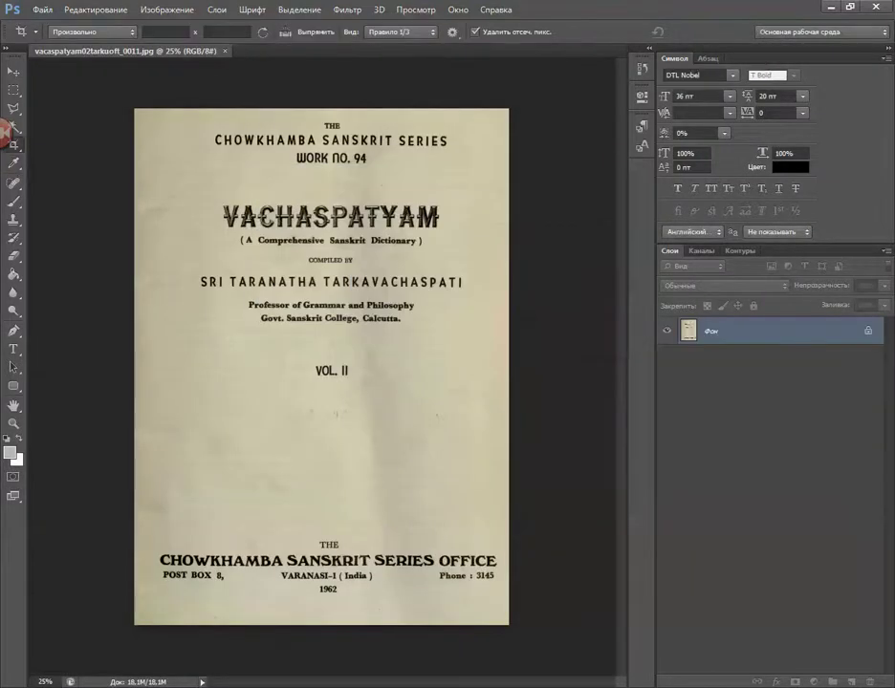
Step: Resize both title-page scans to a height of 2000 px
left_click(167, 9)
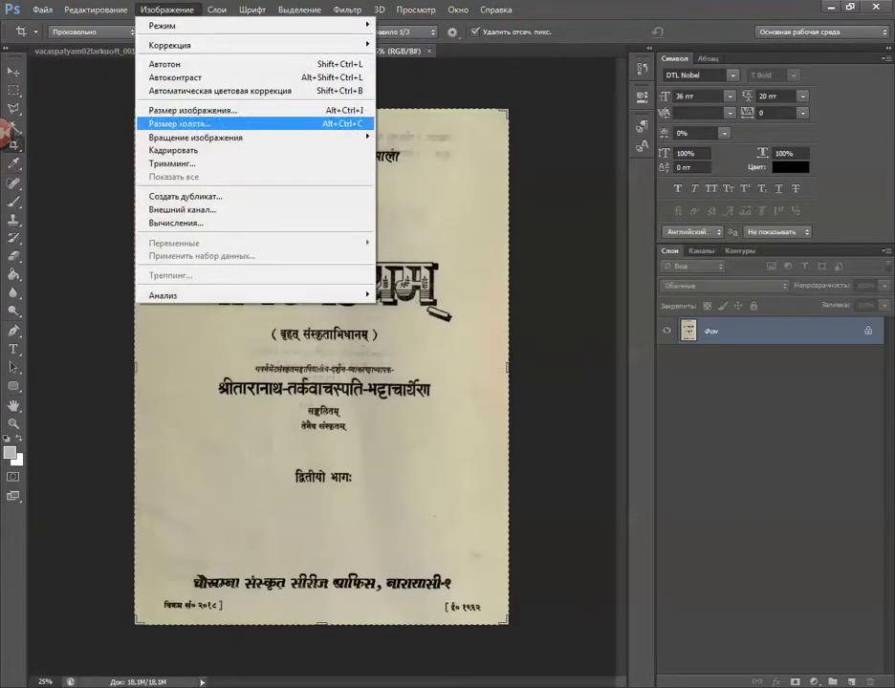
left_click(191, 109)
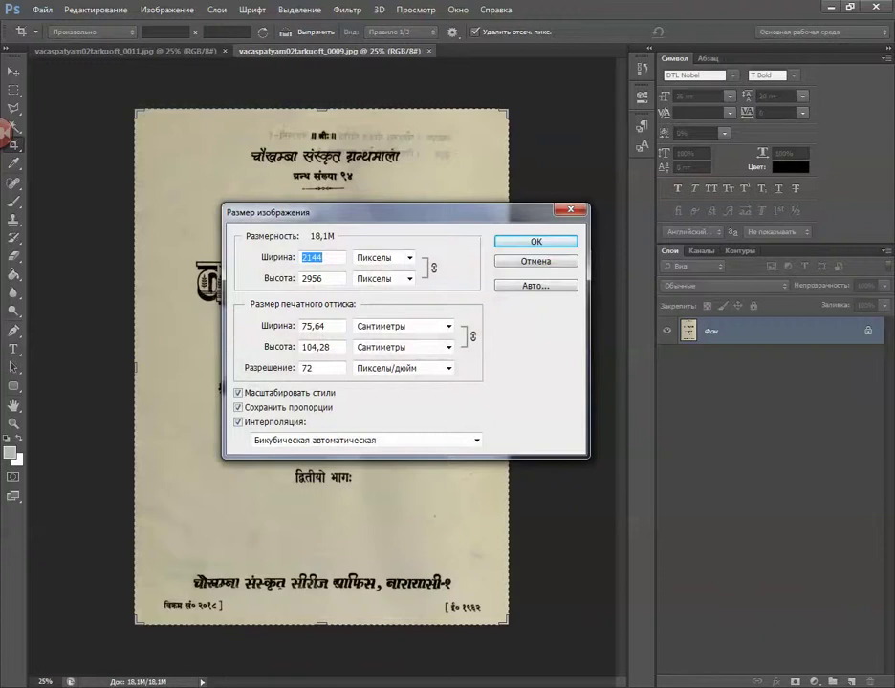
key("Tab")
type("2000")
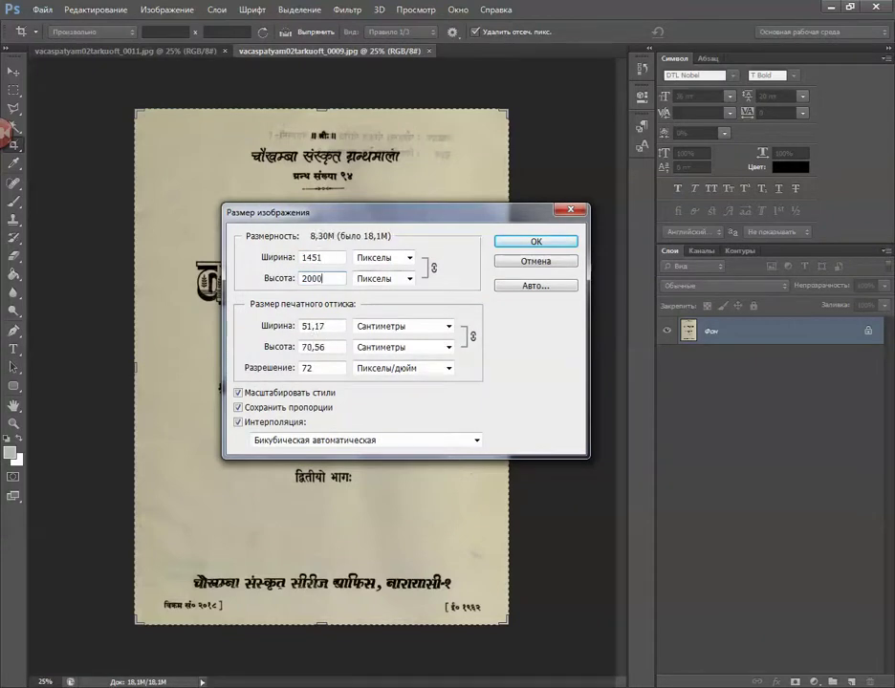
key("Return")
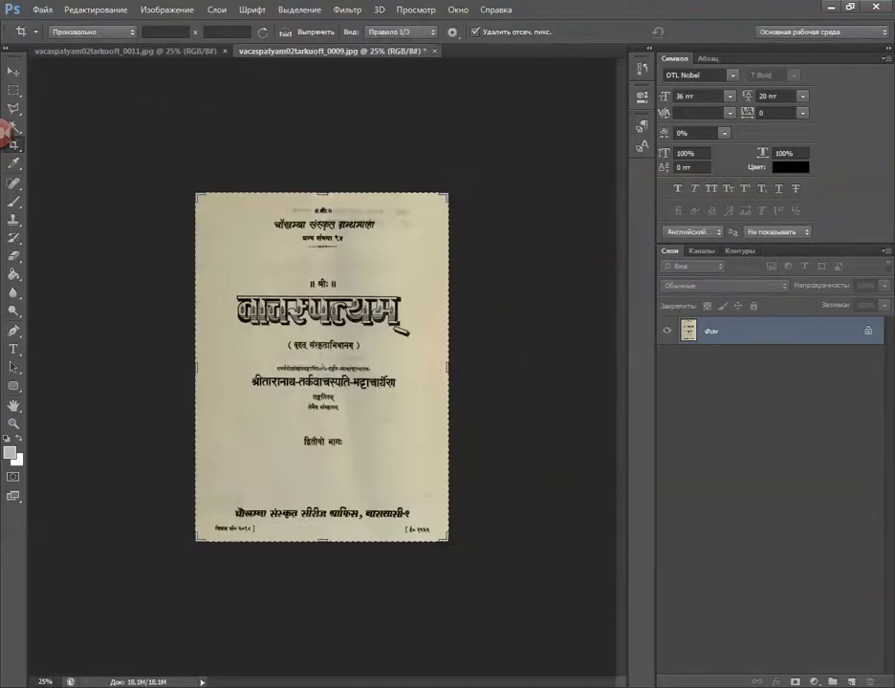
left_click(96, 51)
left_click(167, 10)
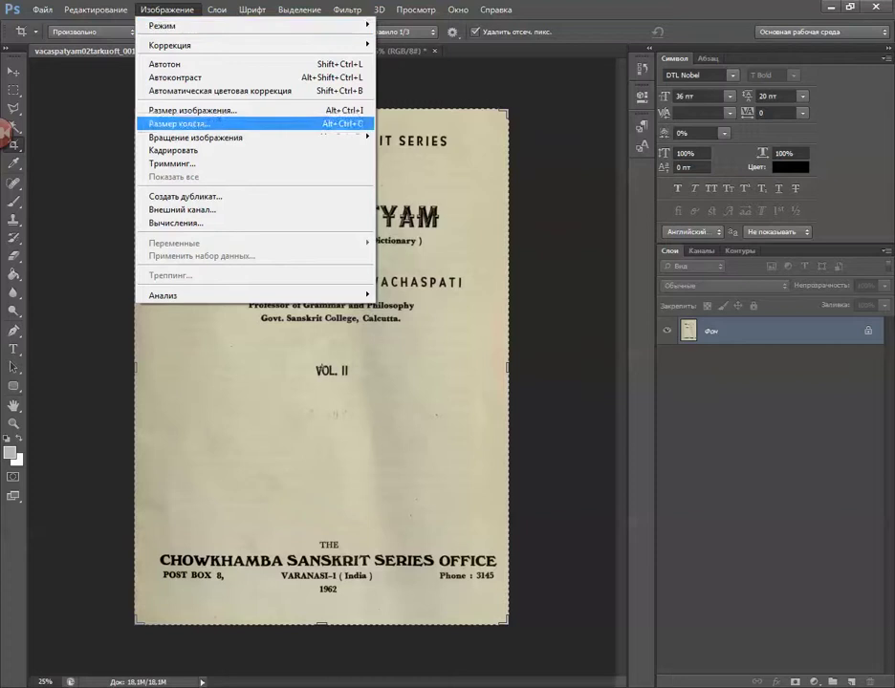
left_click(191, 110)
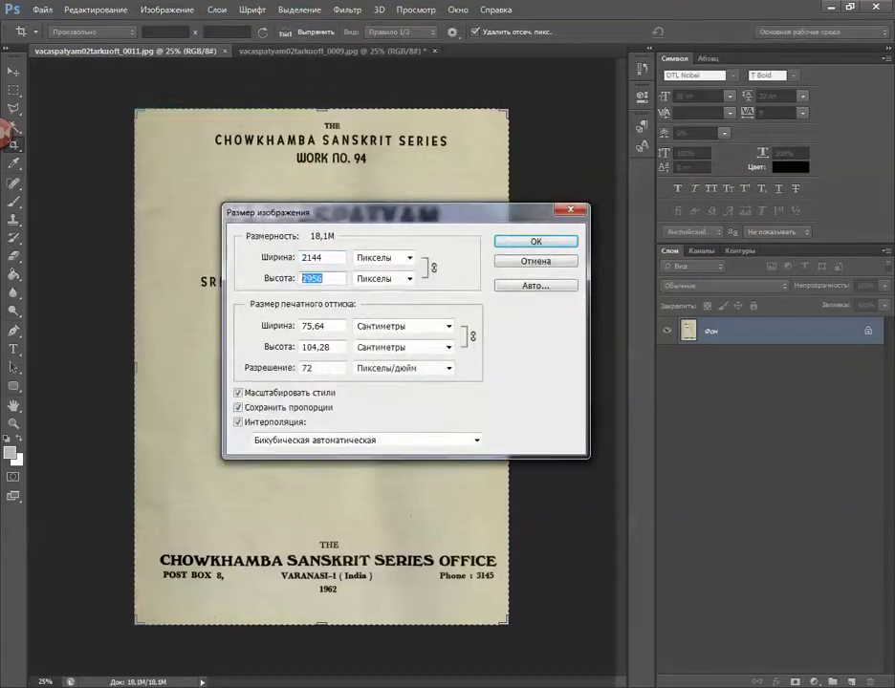
type("2000")
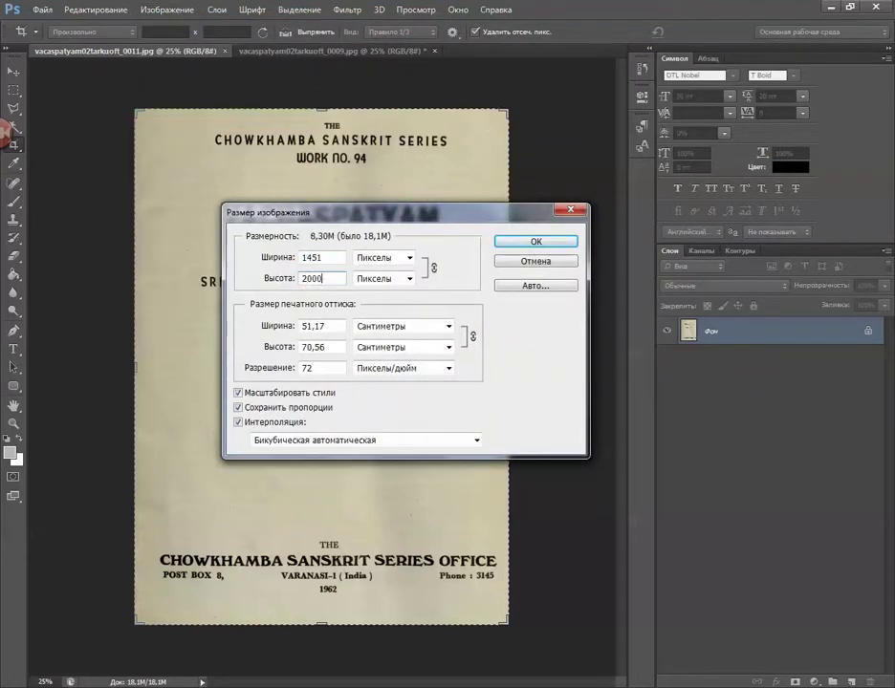
key("Return")
Step: Save the English title page for web as JPEG vacaspatyam02tarkuoft_0011-2.jpg
left_click(42, 9)
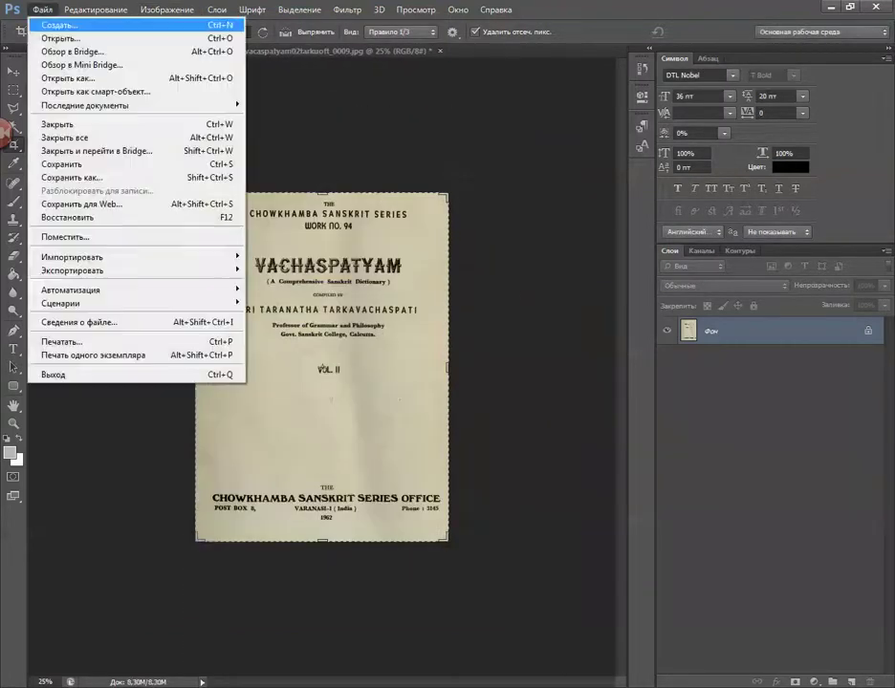
left_click(82, 203)
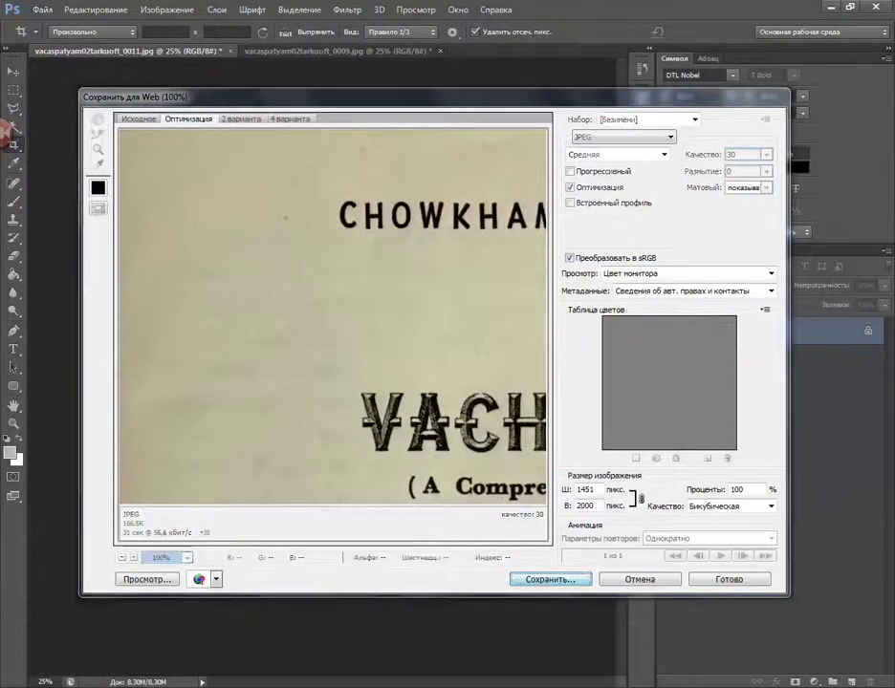
key("Return")
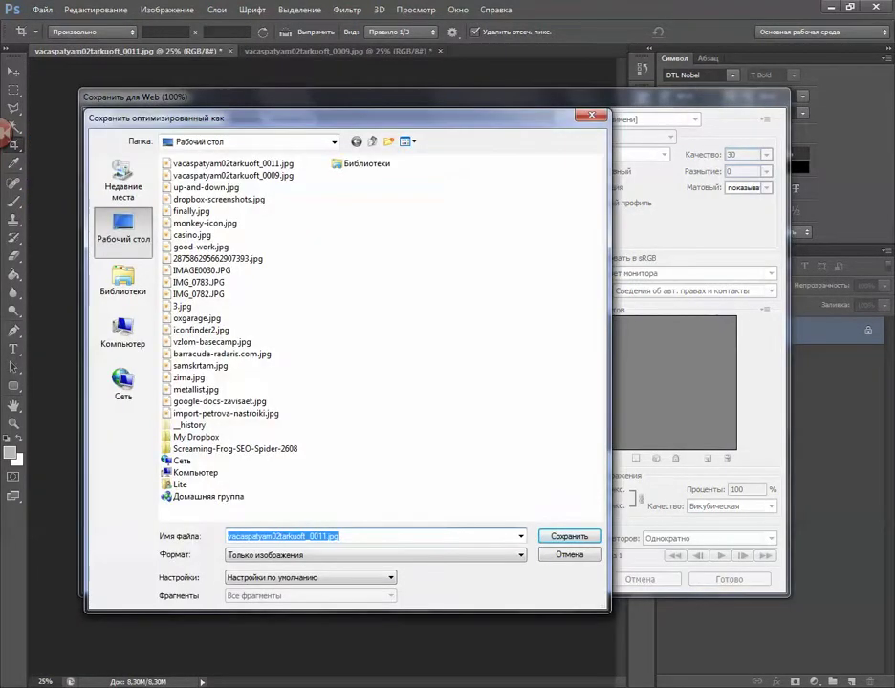
left_click(326, 536)
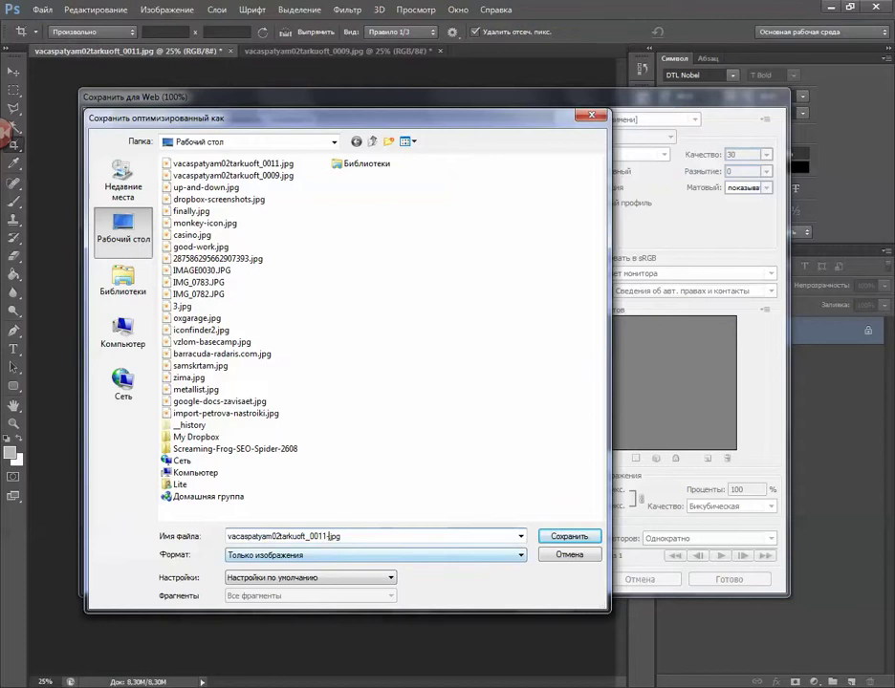
key("Return")
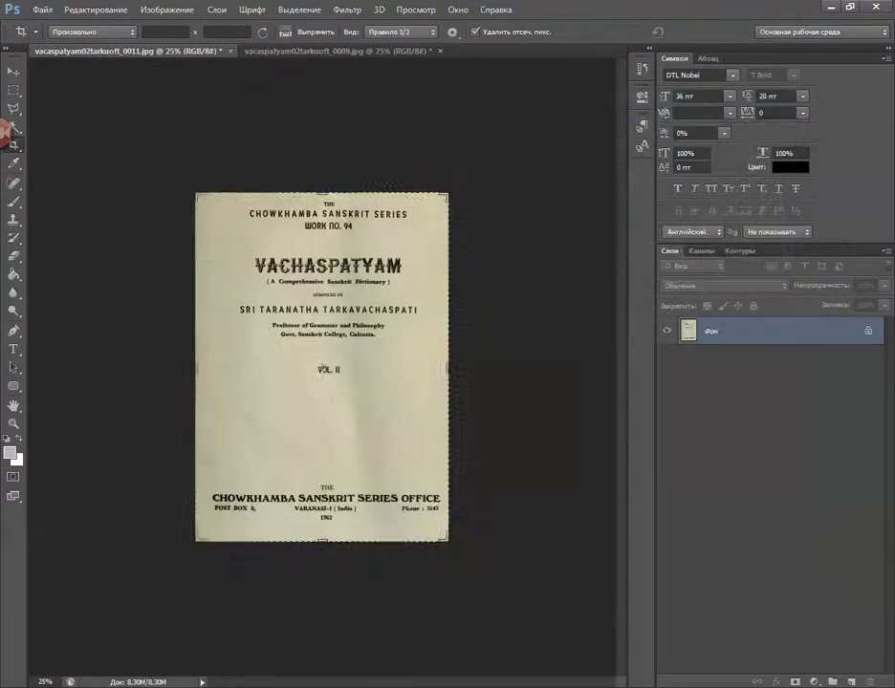
Step: Save the Devanagari title page for web as JPEG vacaspatyam02tarkuoft_0009-2.jpg
key("ctrl+Tab")
left_click(42, 10)
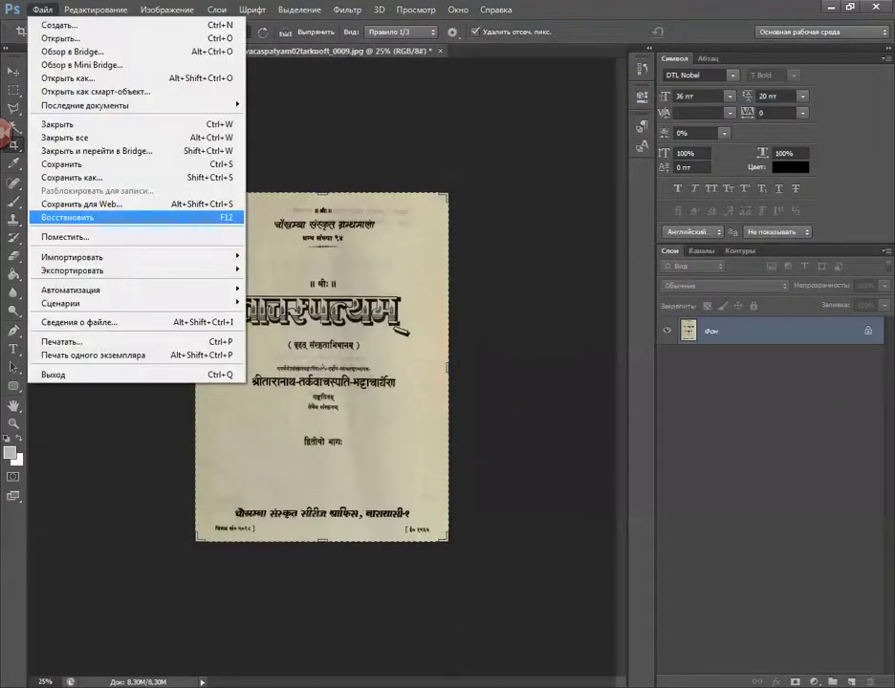
left_click(67, 203)
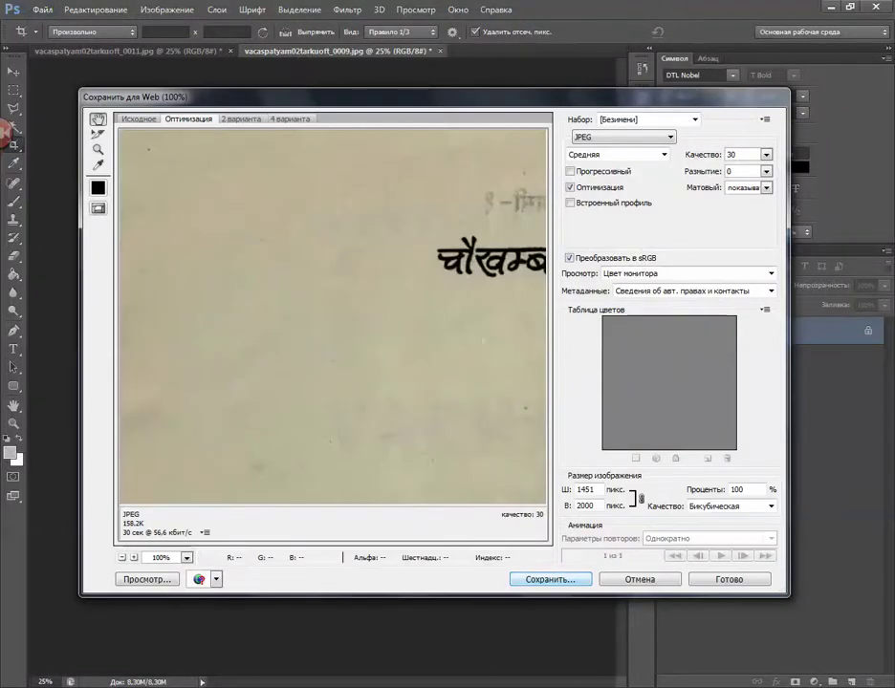
left_click(549, 579)
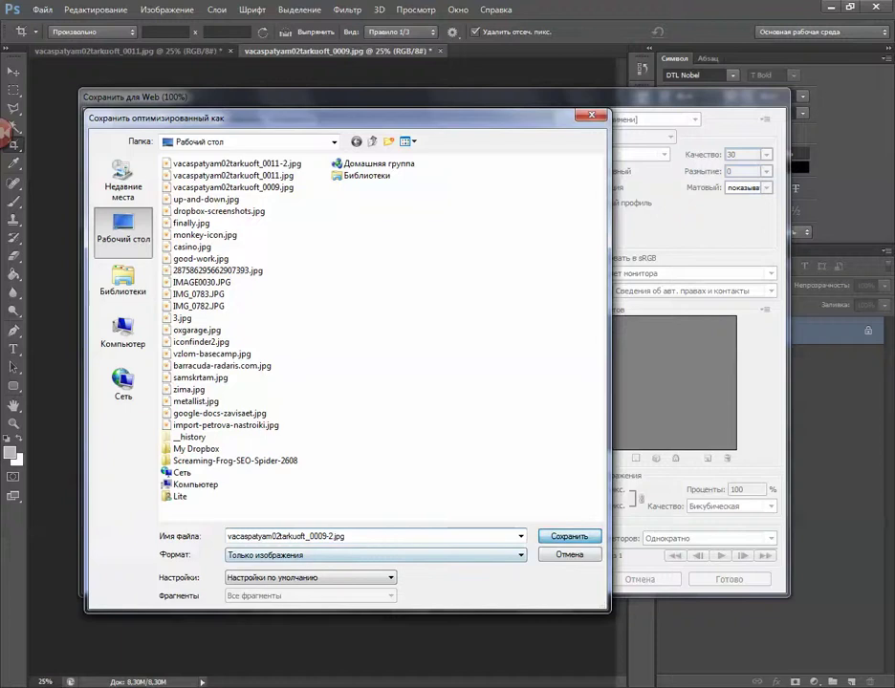
key("Return")
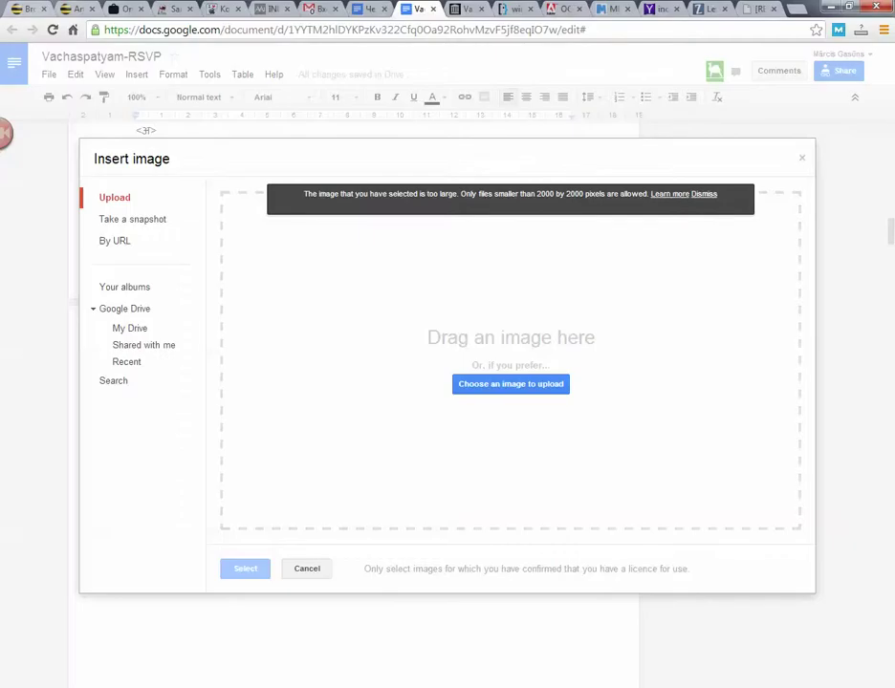
Step: Dismiss the size error and upload vacaspatyam02tarkuoft_0009-2.jpg into the Google Doc
key("Escape")
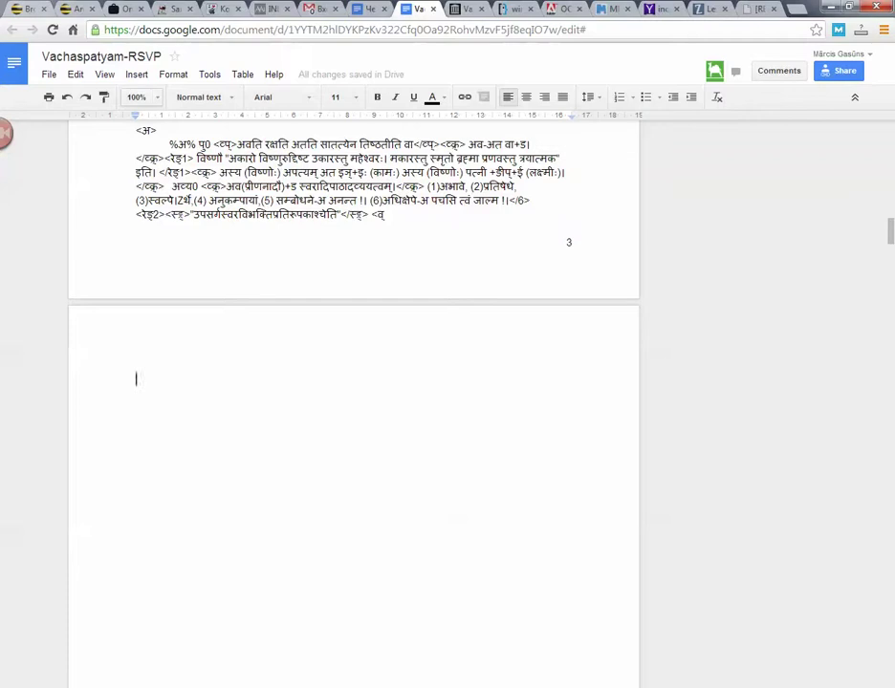
left_click(137, 74)
mouse_move(191, 301)
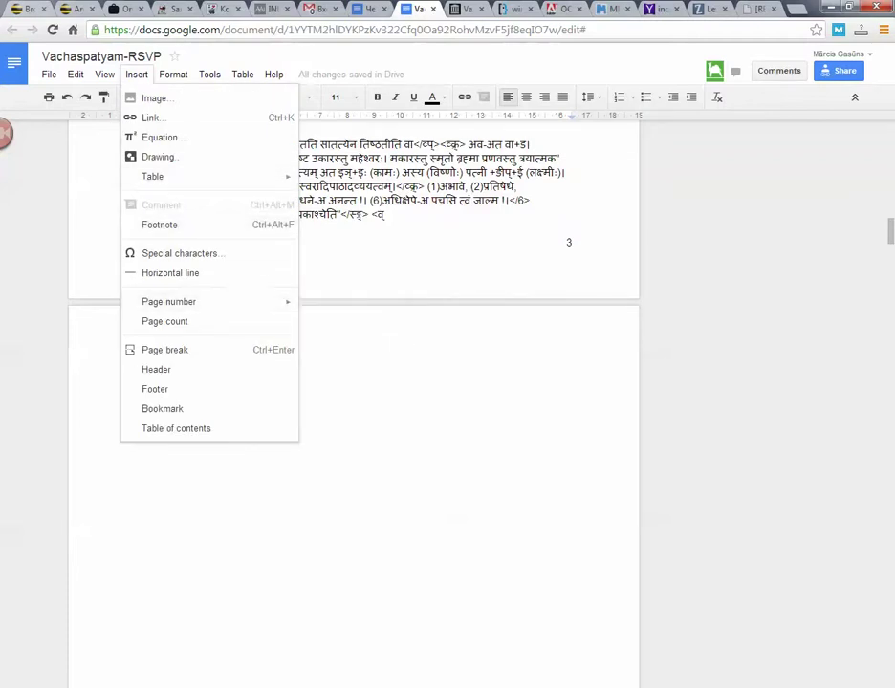
left_click(153, 98)
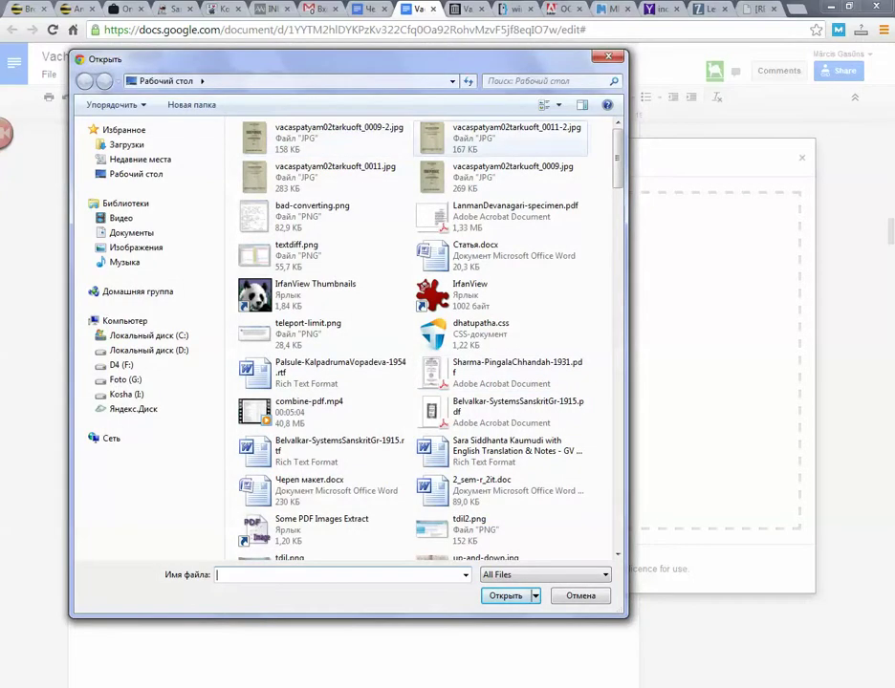
left_click(325, 138)
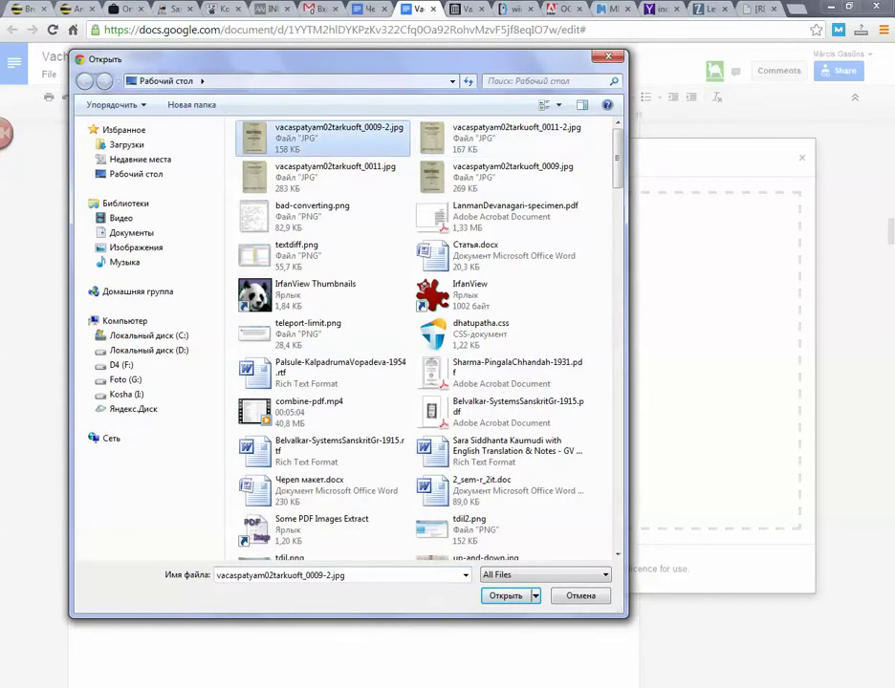
key("Return")
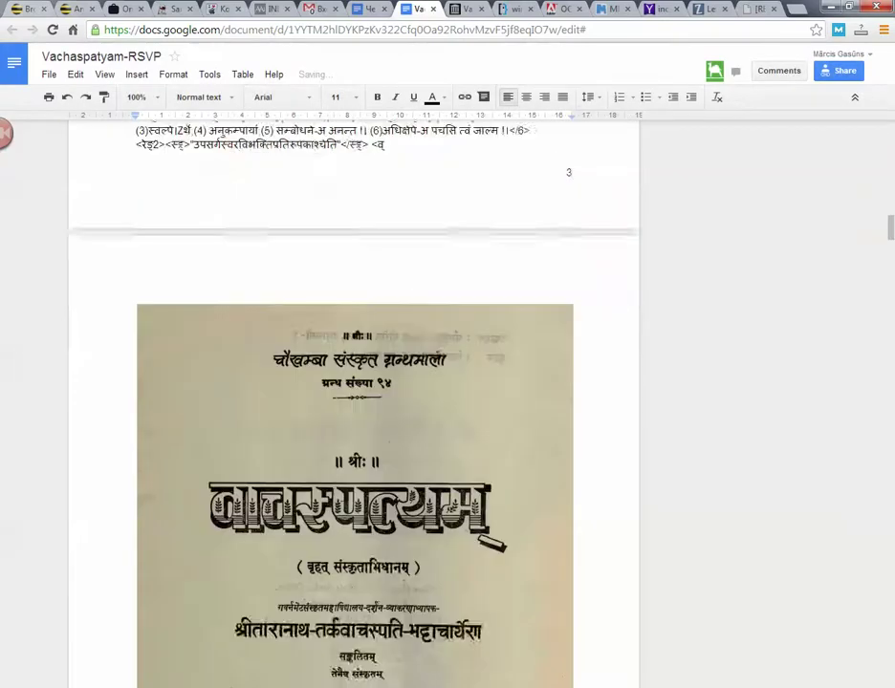
scroll(354, 402, "down", 4)
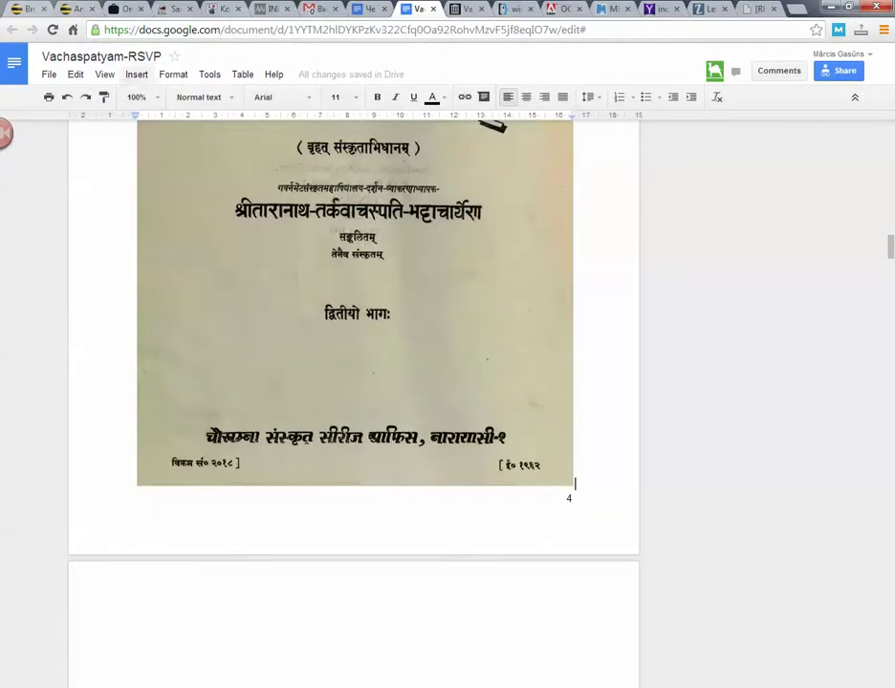
Step: Add a page break after the image and remove the extra blank page
left_click(136, 73)
left_click(164, 349)
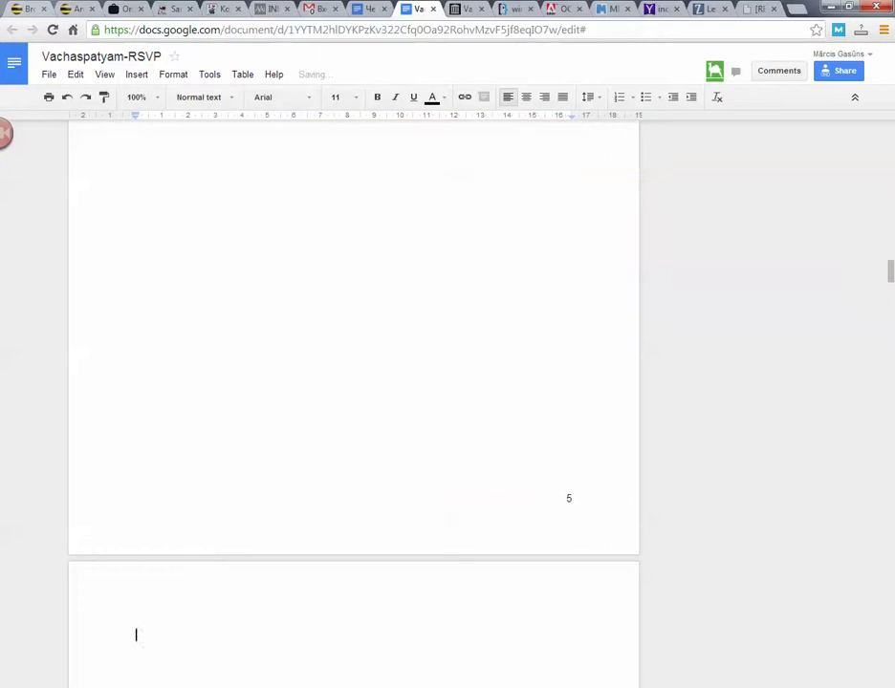
key("BackSpace")
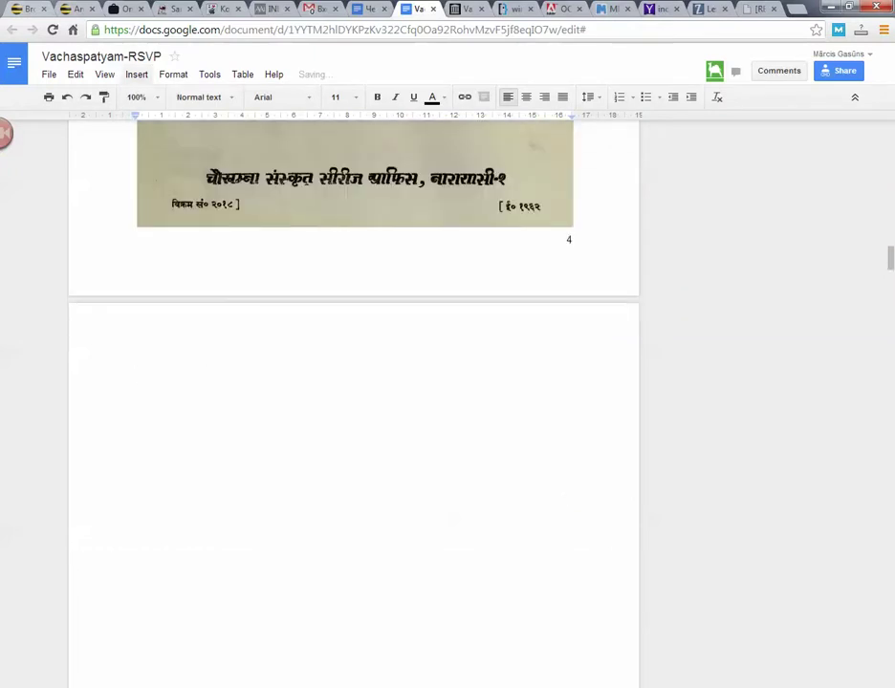
Step: Begin inserting another image by browsing the computer for an upload
left_click(135, 74)
left_click(154, 98)
left_click(510, 383)
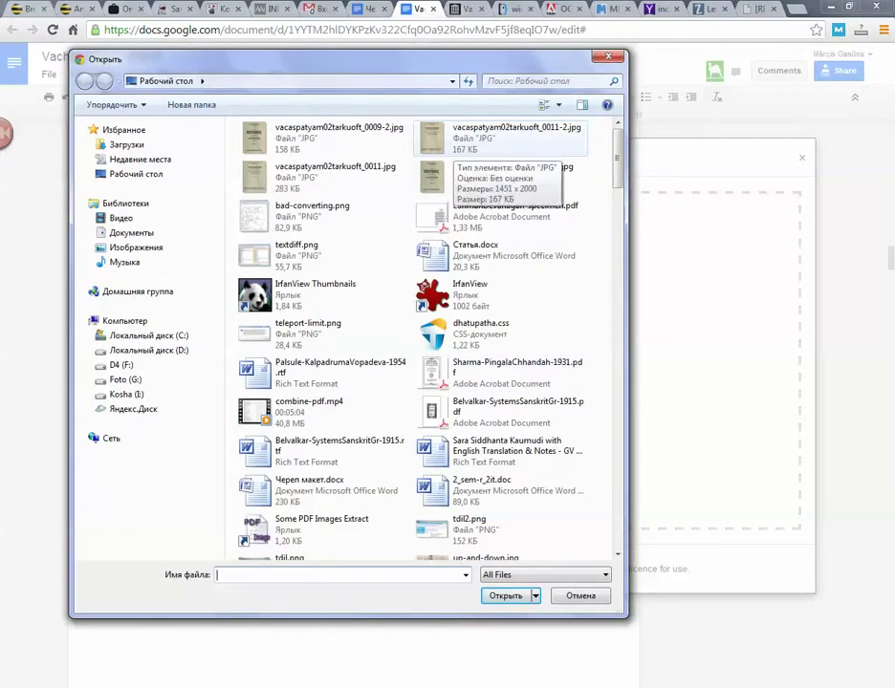
double_click(440, 145)
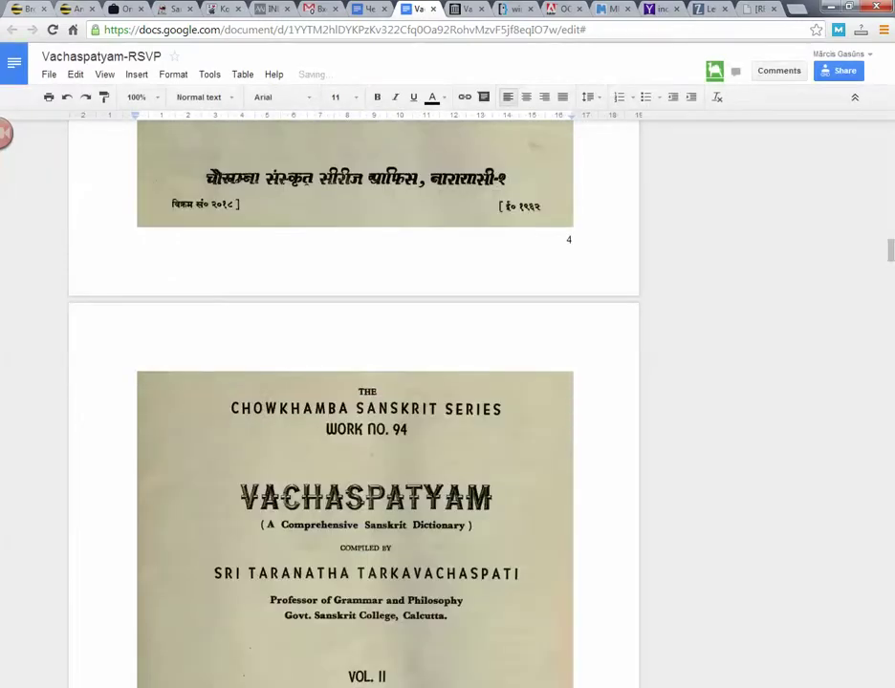
scroll(354, 402, "down", 10)
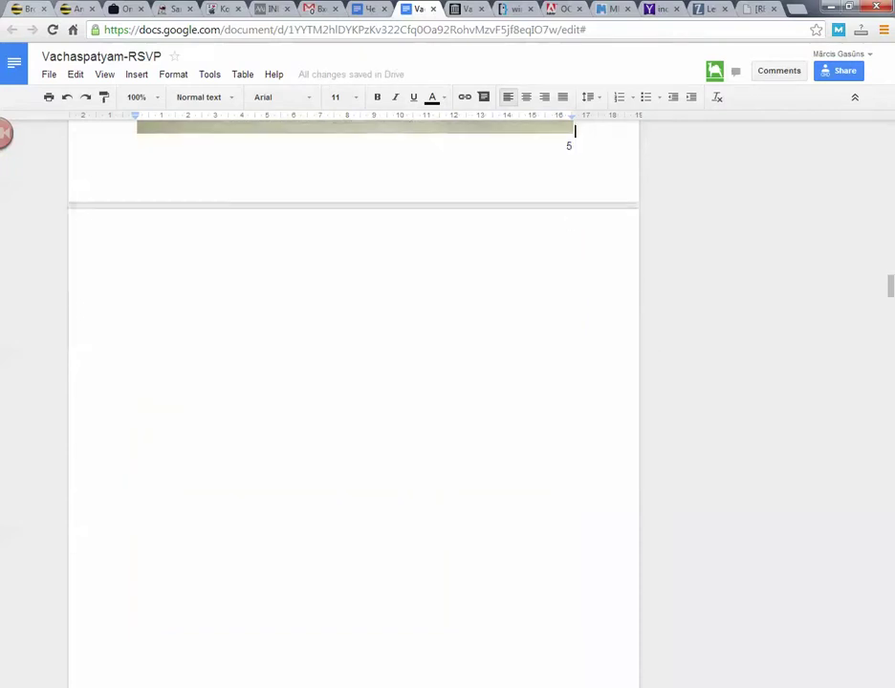
scroll(354, 401, "up", 6)
key("Return")
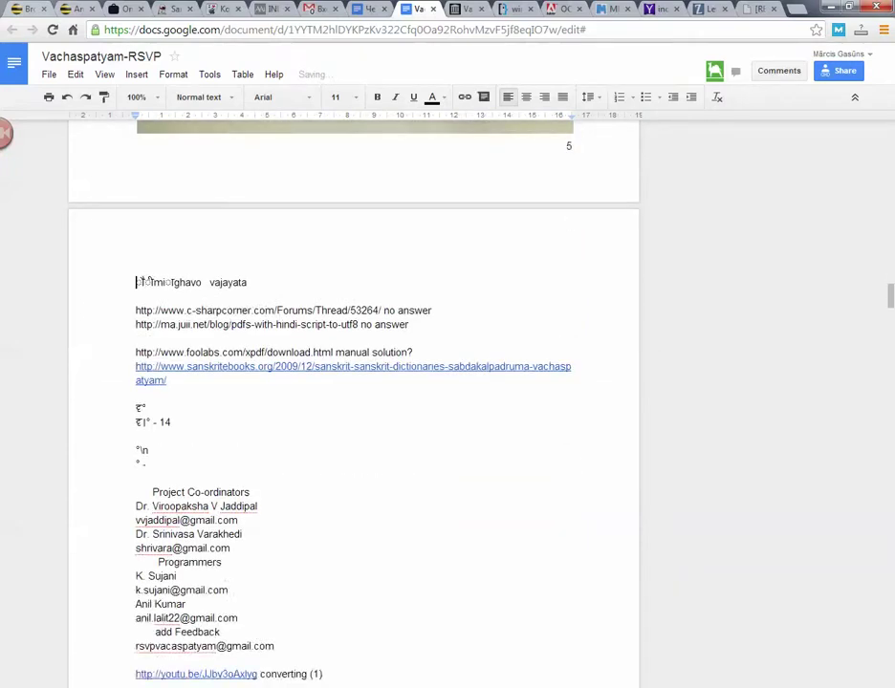
scroll(353, 402, "up", 10)
scroll(353, 401, "up", 10)
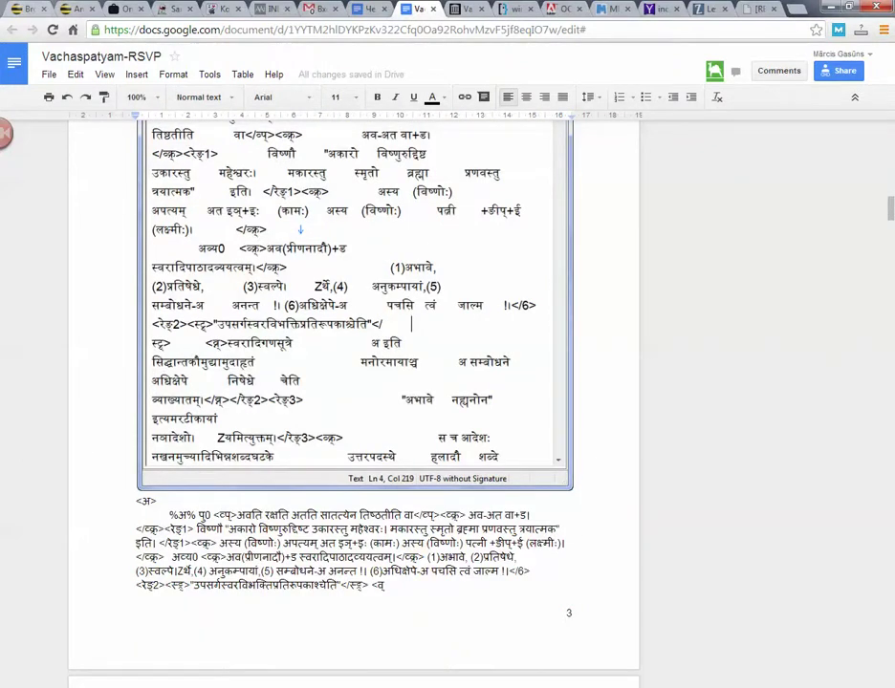
mouse_move(395, 684)
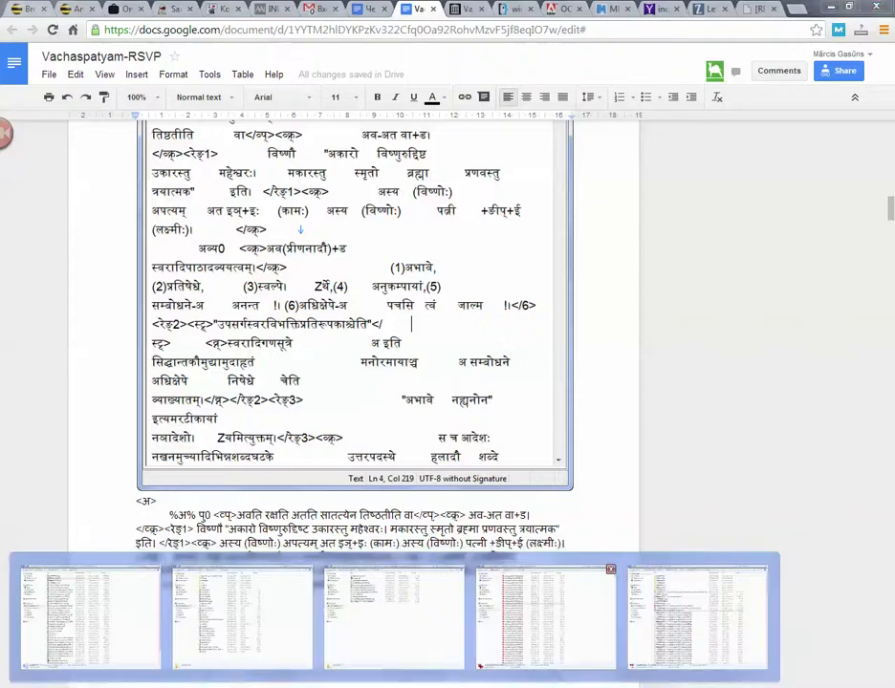
Step: Move vacaspatyam02tarkuoft_0009.jpg and _0011.jpg from the Desktop into the Dropbox 2013-new folder
left_click(545, 616)
left_click(62, 119)
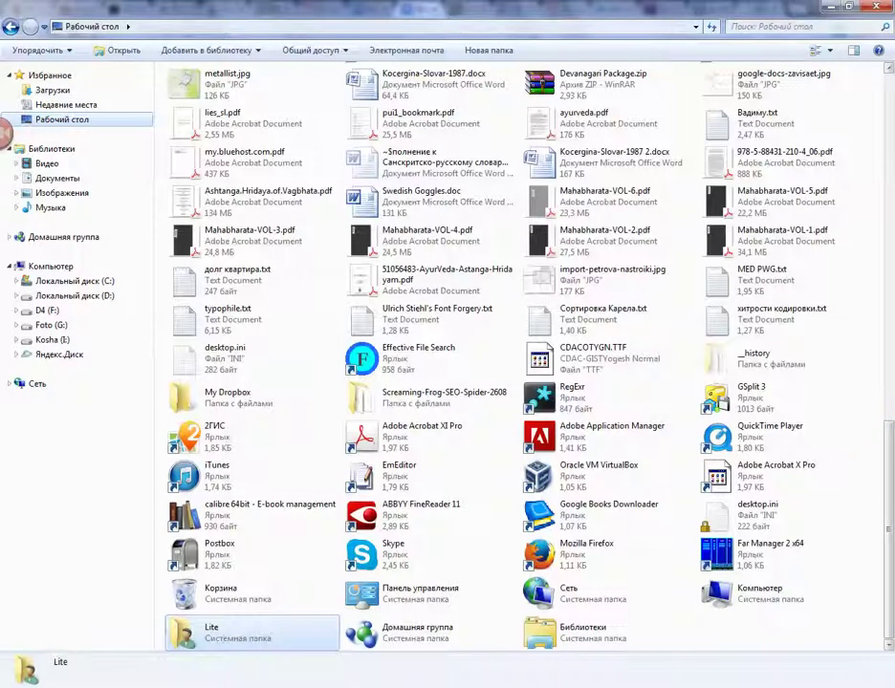
scroll(526, 354, "up", 15)
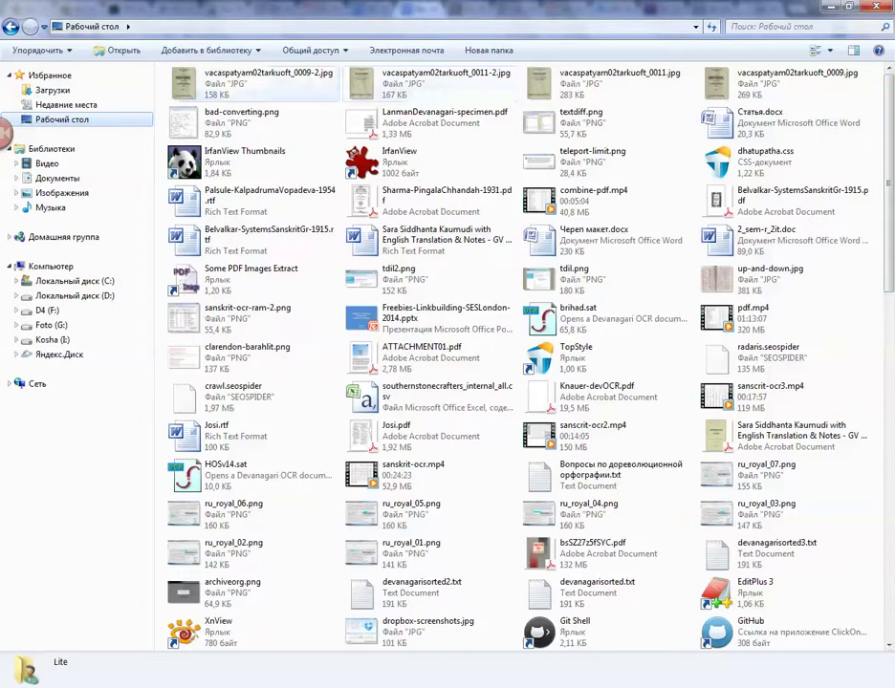
key("Home")
key("Right")
key("Right")
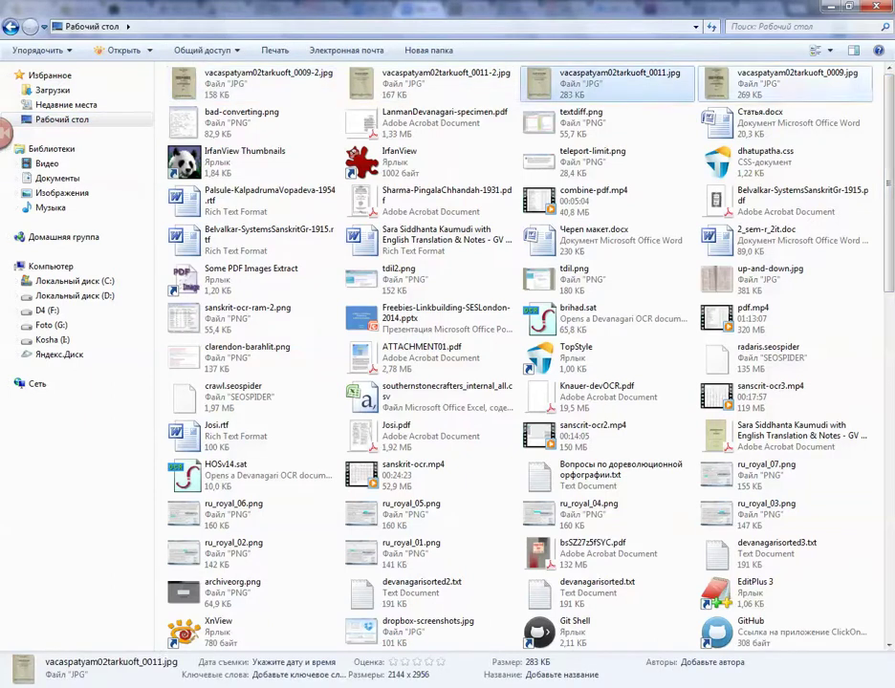
key("shift+Right")
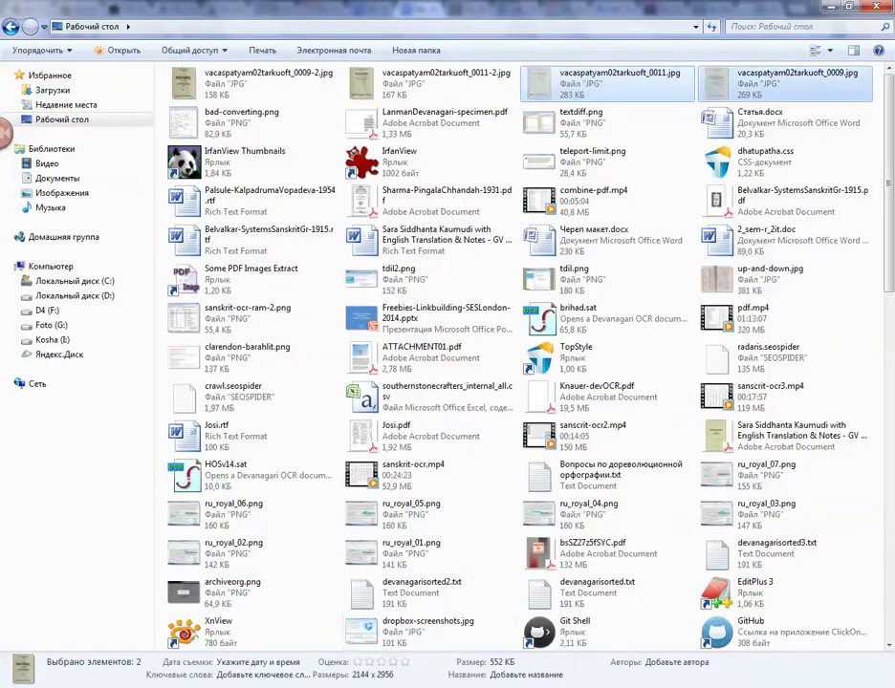
key("alt+Left")
key("ctrl+v")
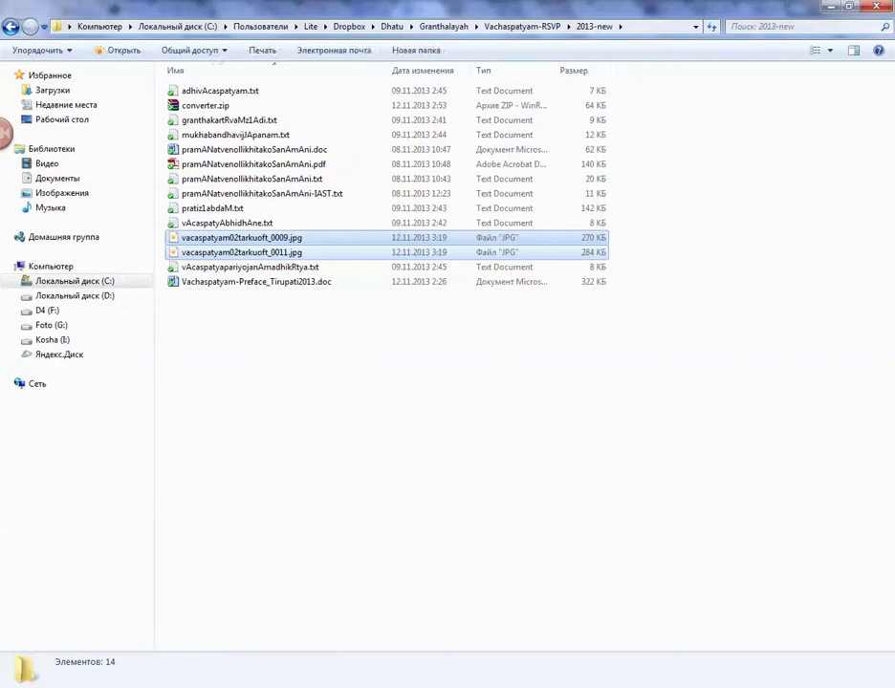
key("F5")
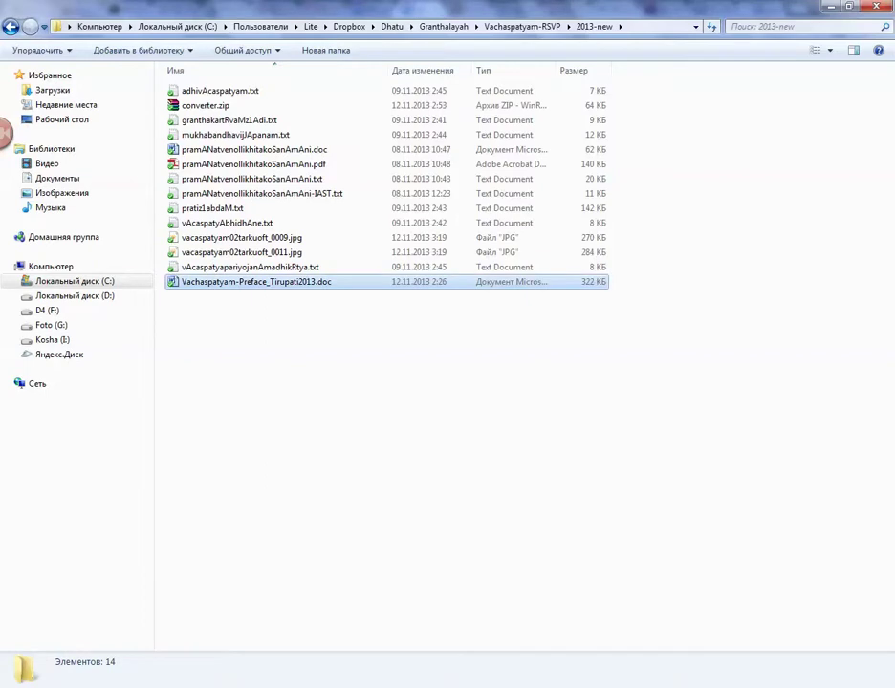
key("alt+Tab")
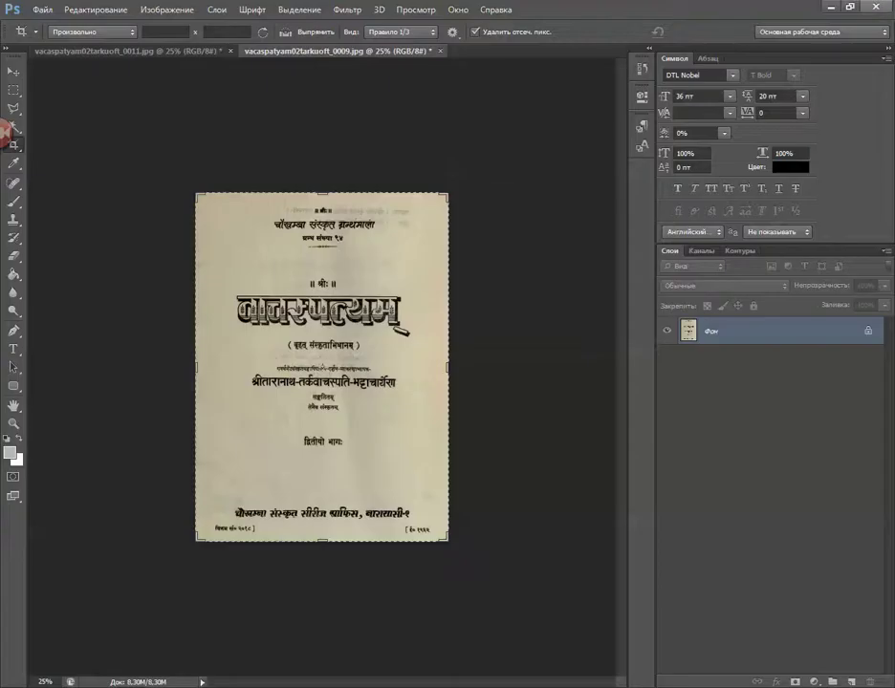
Step: Close the 0009 and 0011 images without saving changes and quit Photoshop
key("ctrl+w")
key("n")
key("ctrl+q")
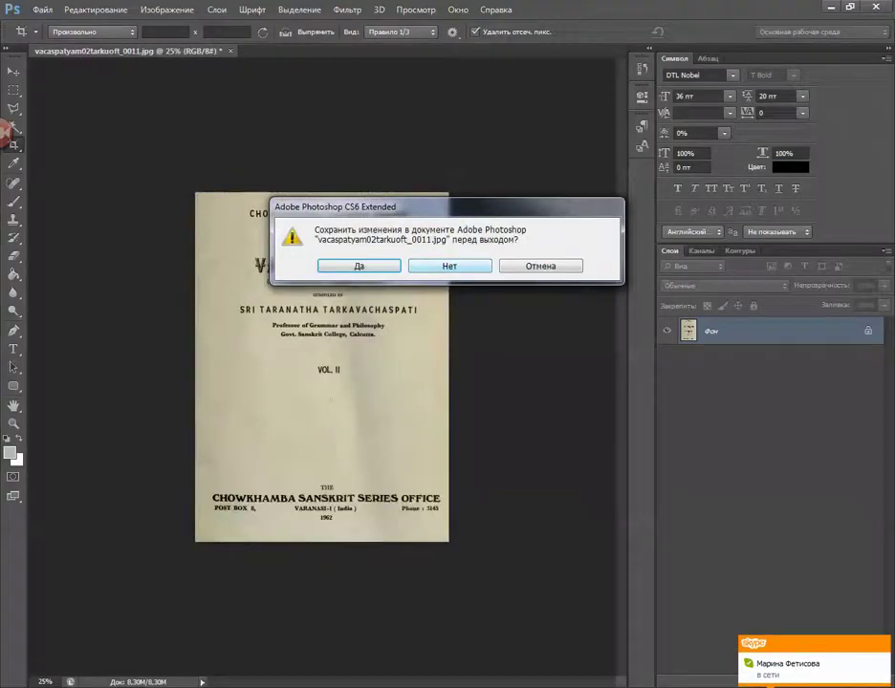
key("n")
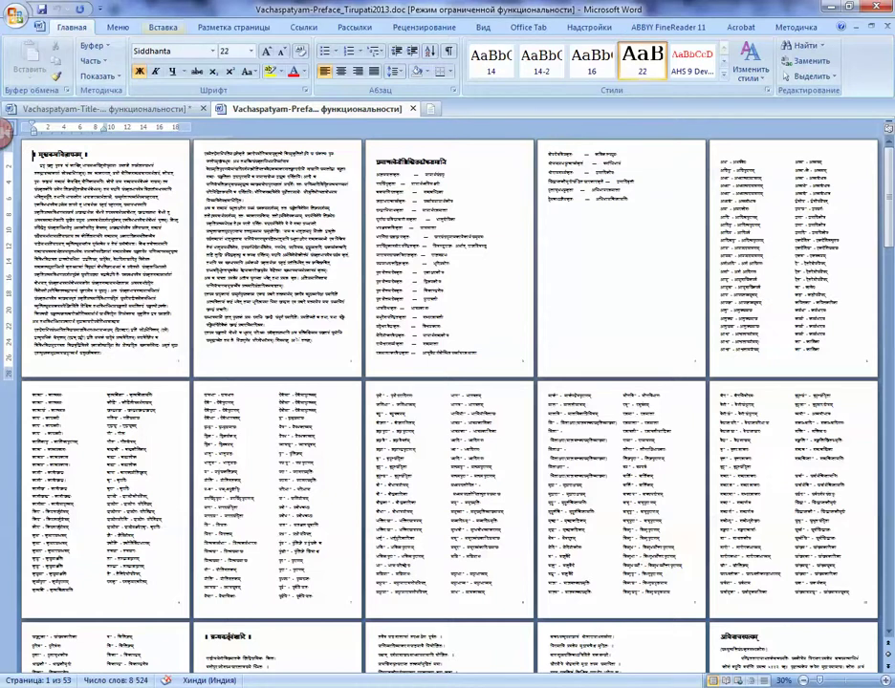
Step: Insert a page break at the Preface's start and paste the whole title page onto it
left_click(163, 27)
left_click(52, 75)
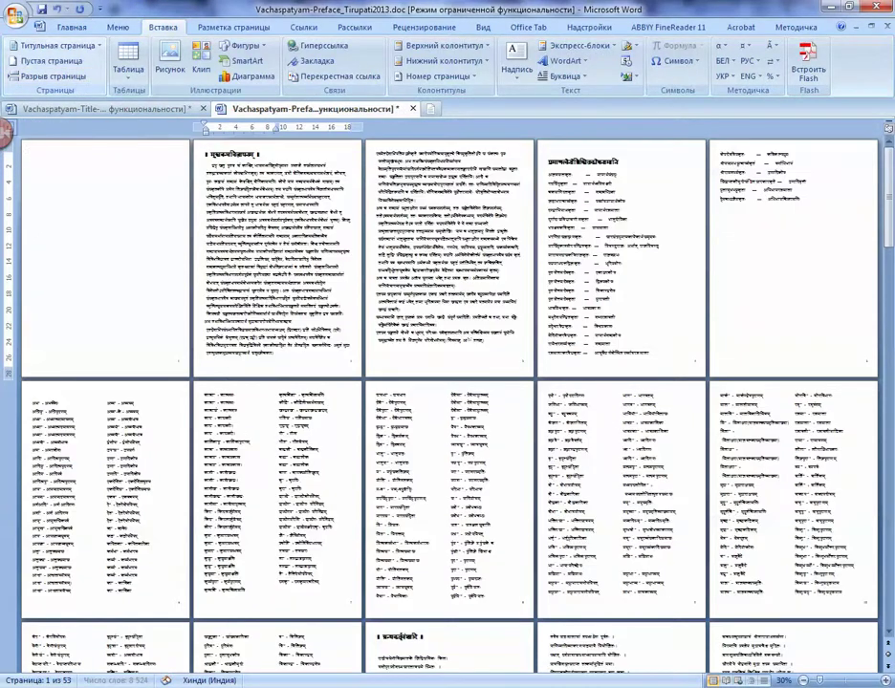
key("ctrl+z")
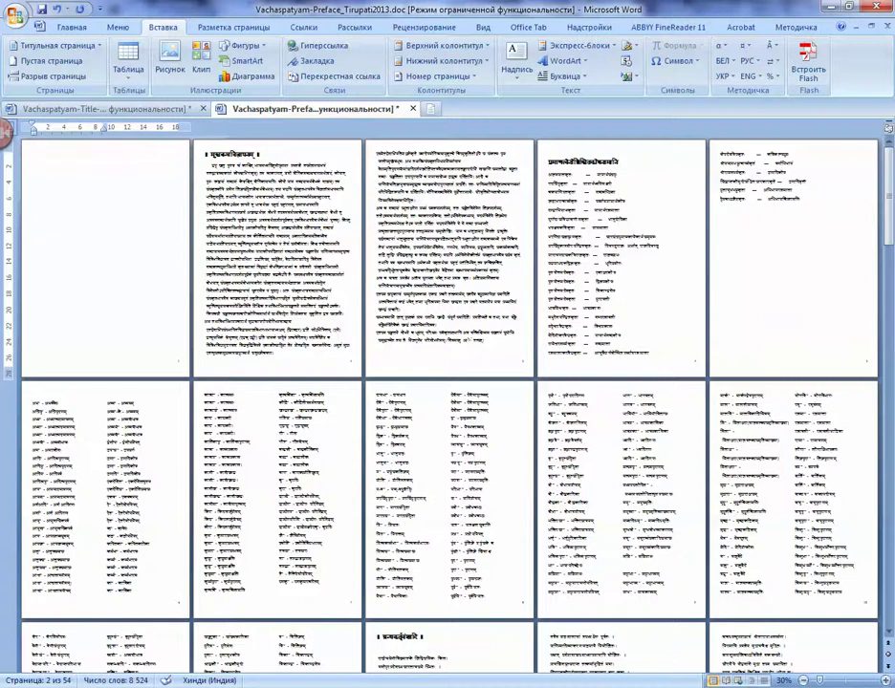
key("ctrl+Tab")
key("ctrl+a")
key("ctrl+c")
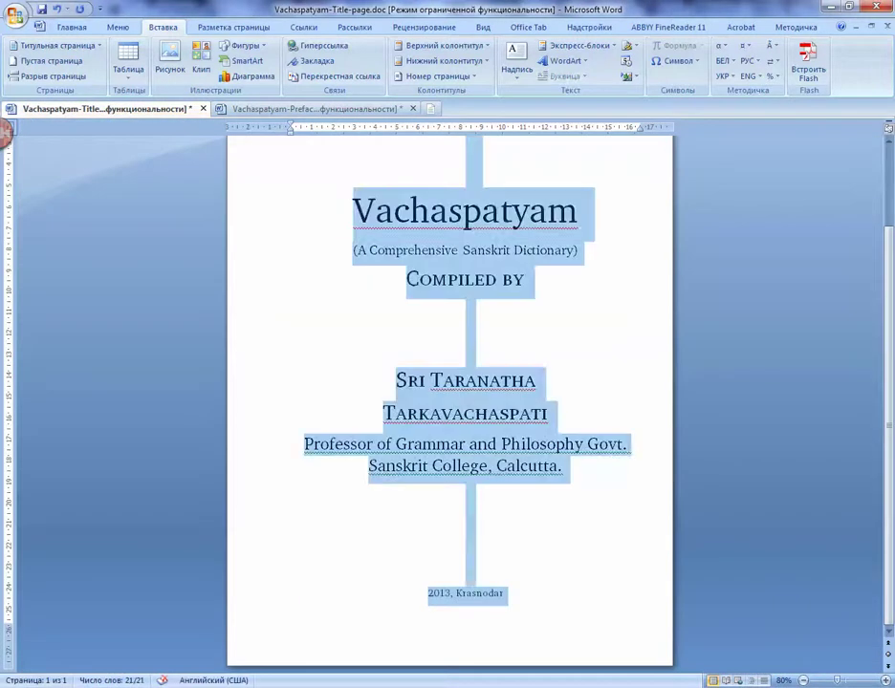
key("ctrl+Tab")
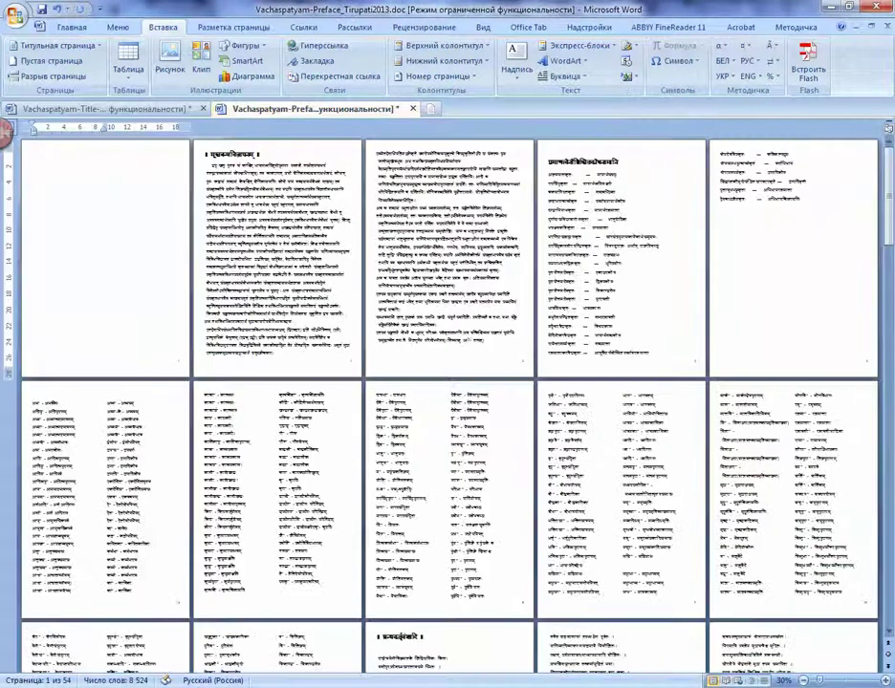
key("ctrl+v")
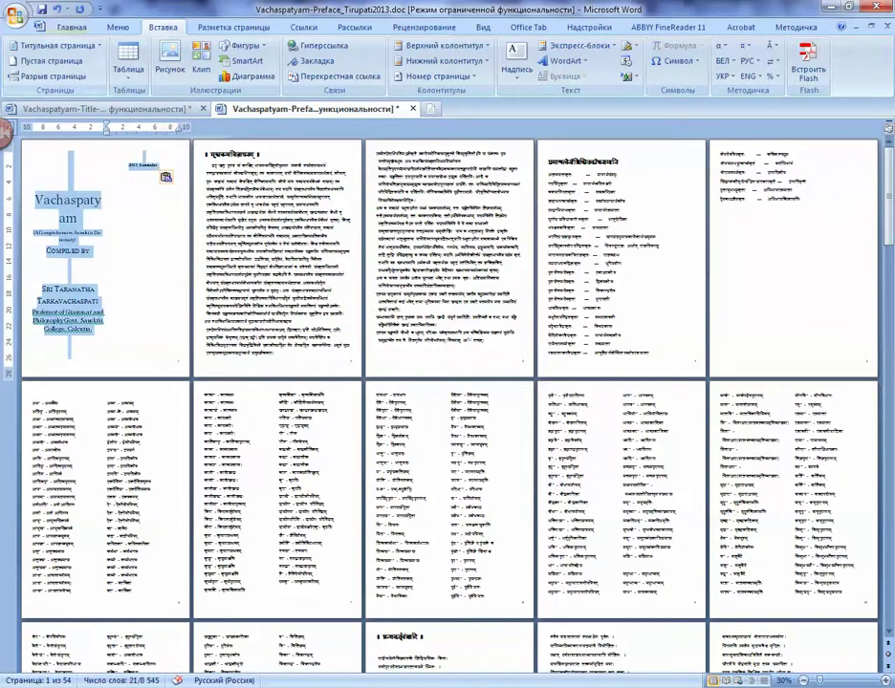
scroll(401, 57, "down", 1)
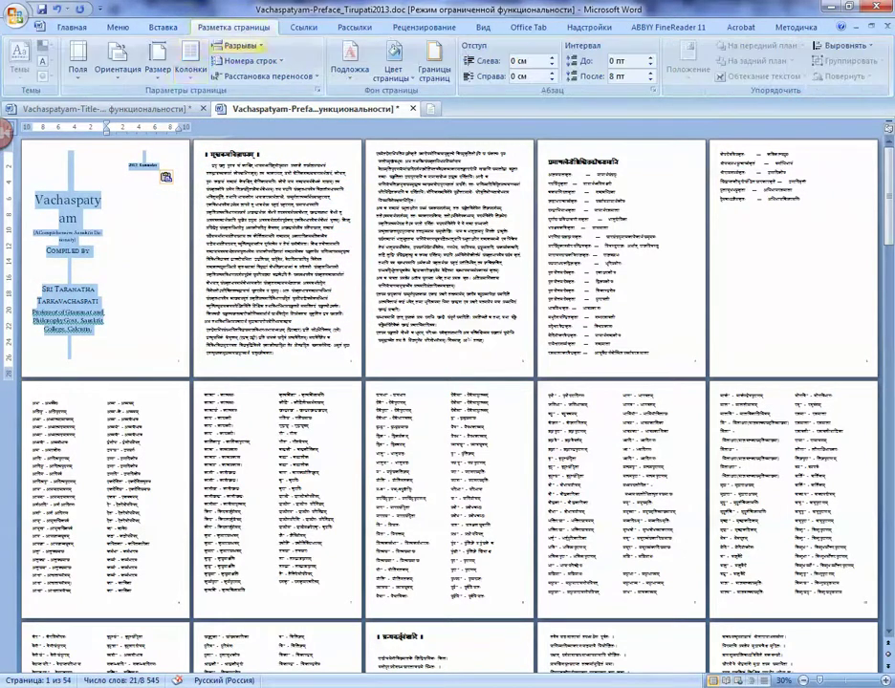
Step: Set the pasted title page to a single-column layout
left_click(190, 59)
left_click(206, 96)
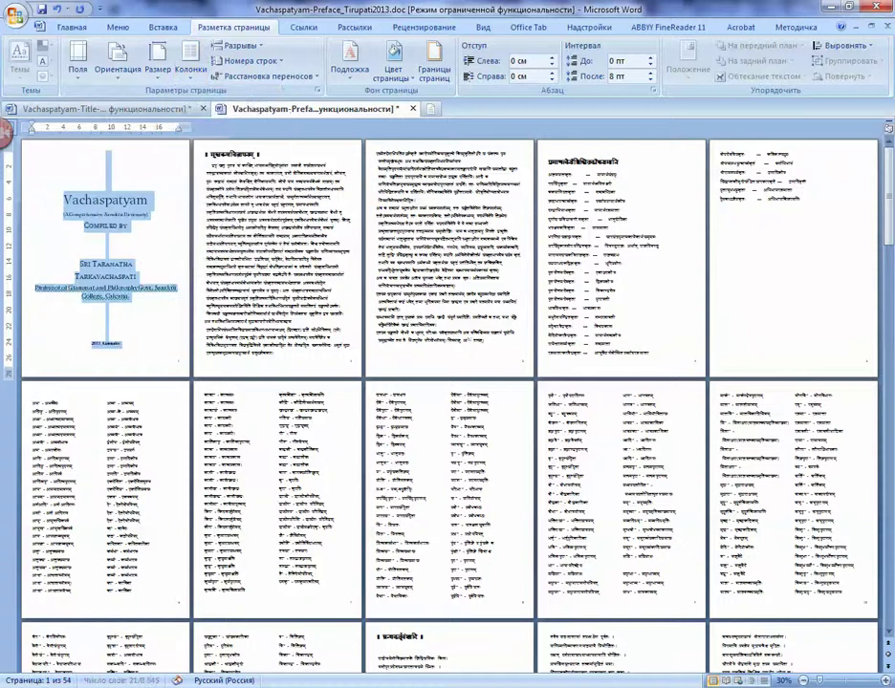
left_click(106, 158)
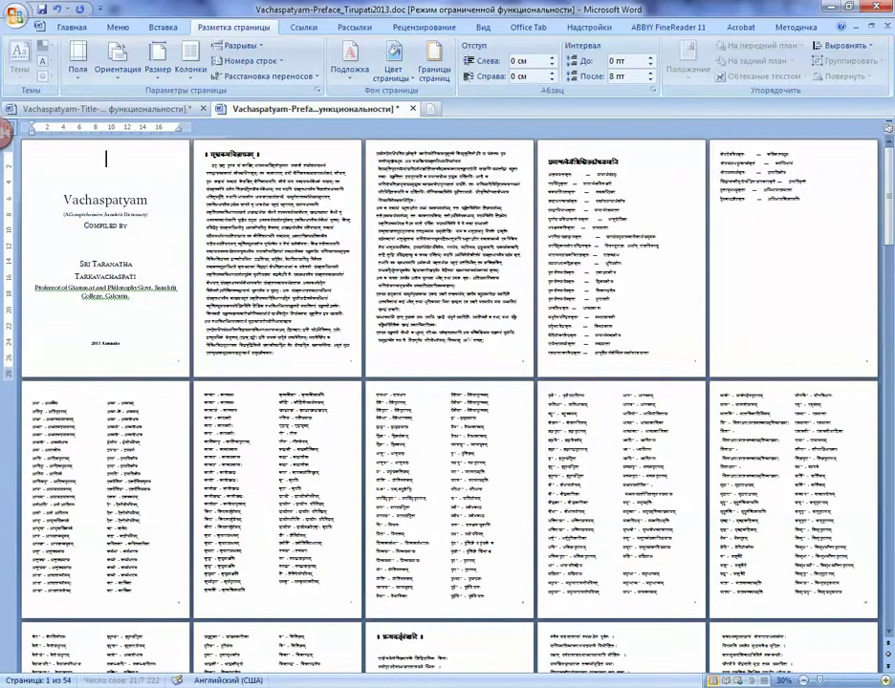
scroll(449, 401, "up", 3, "ctrl")
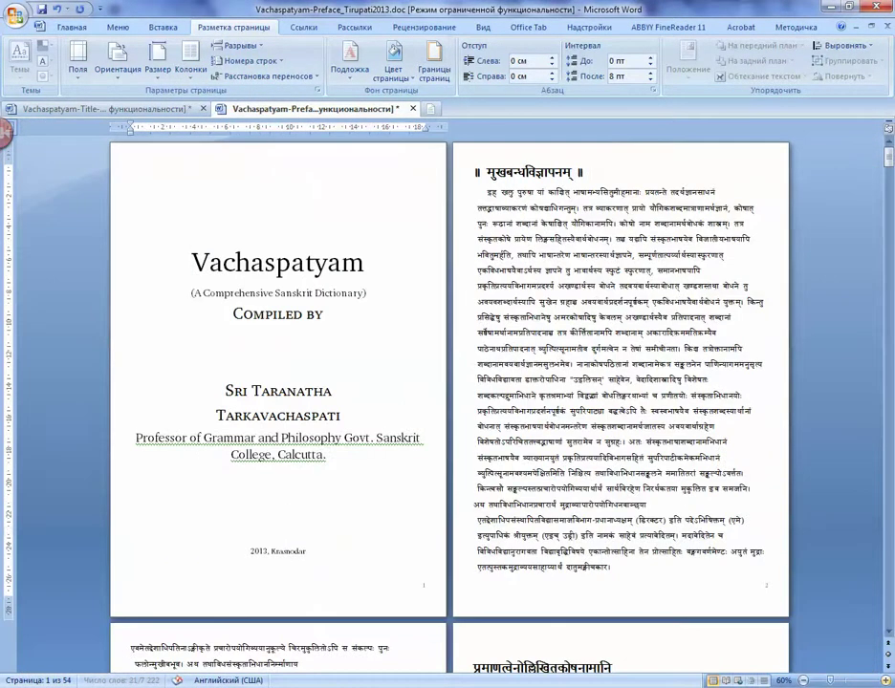
scroll(449, 401, "up", 1, "ctrl")
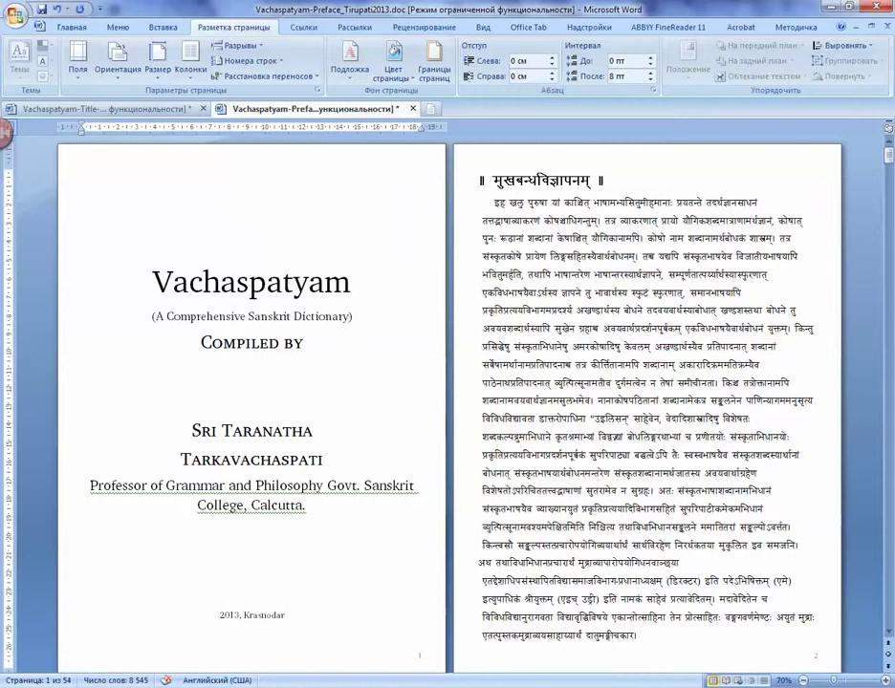
scroll(449, 402, "down", 3)
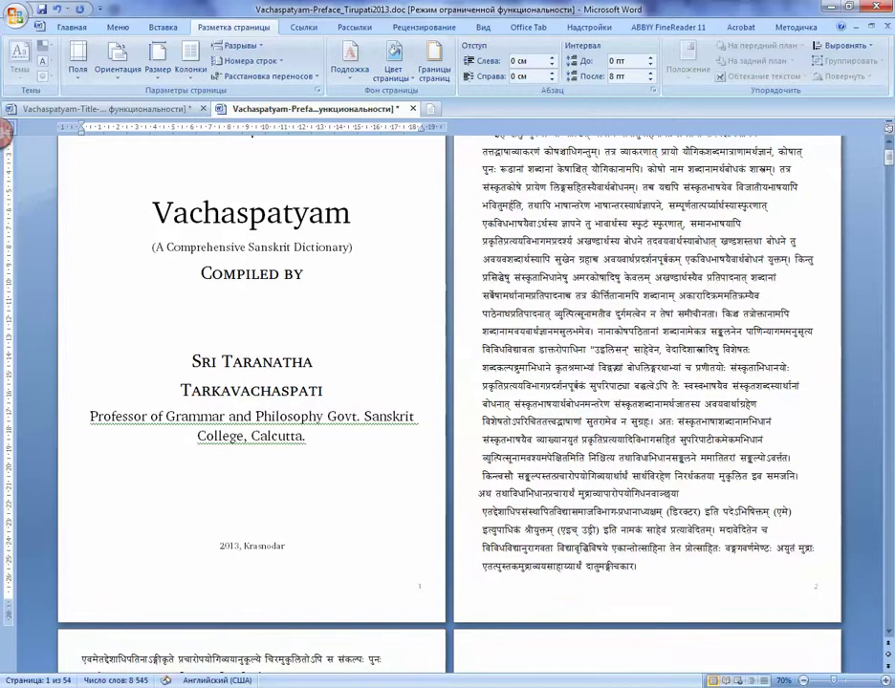
Step: Put Govt. Sanskrit College on its own line and add a blank line above Compiled by
left_click(345, 416)
key("Return")
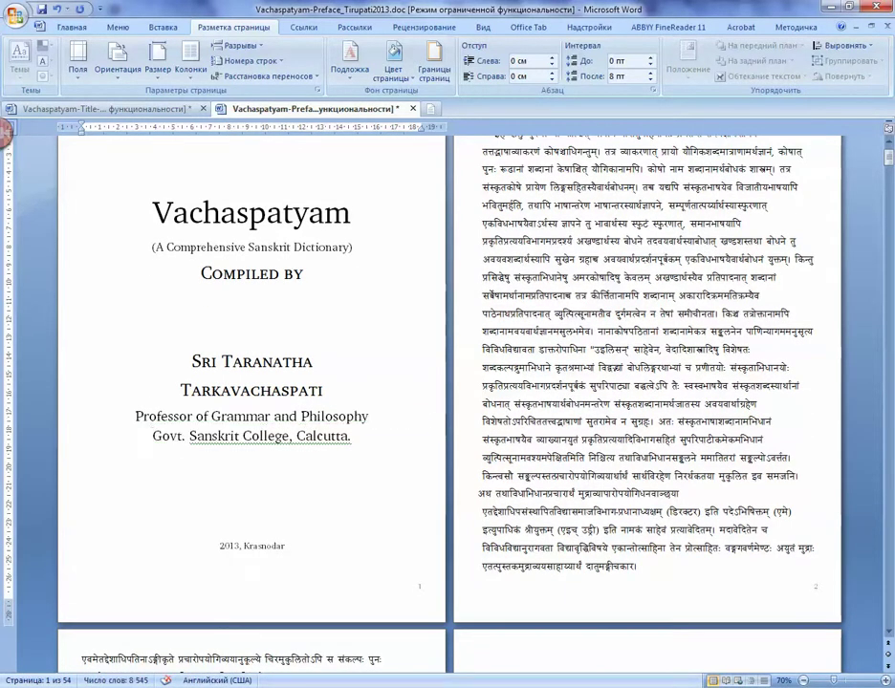
scroll(449, 401, "up", 3)
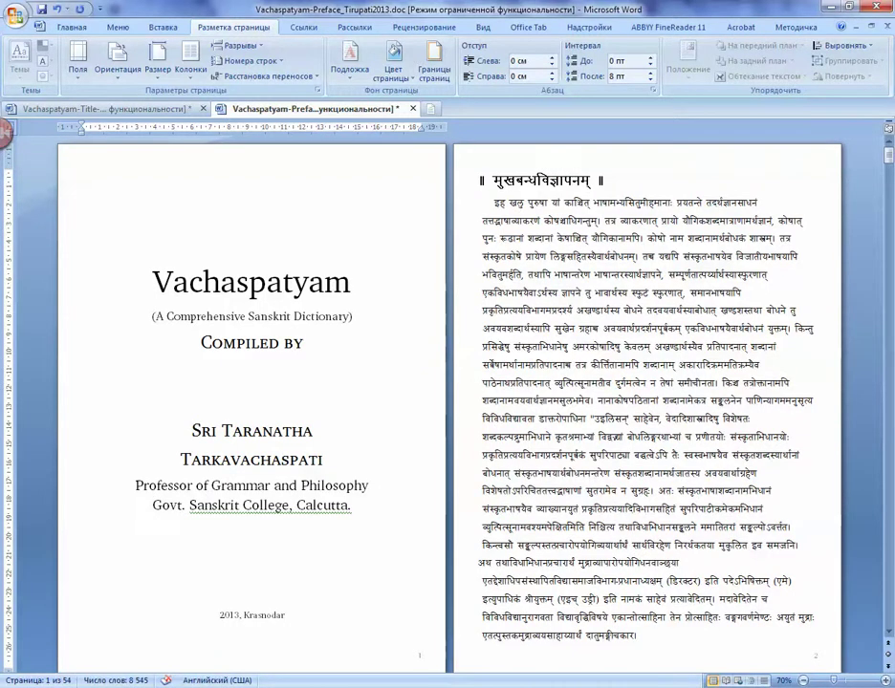
left_click(201, 342)
key("Return")
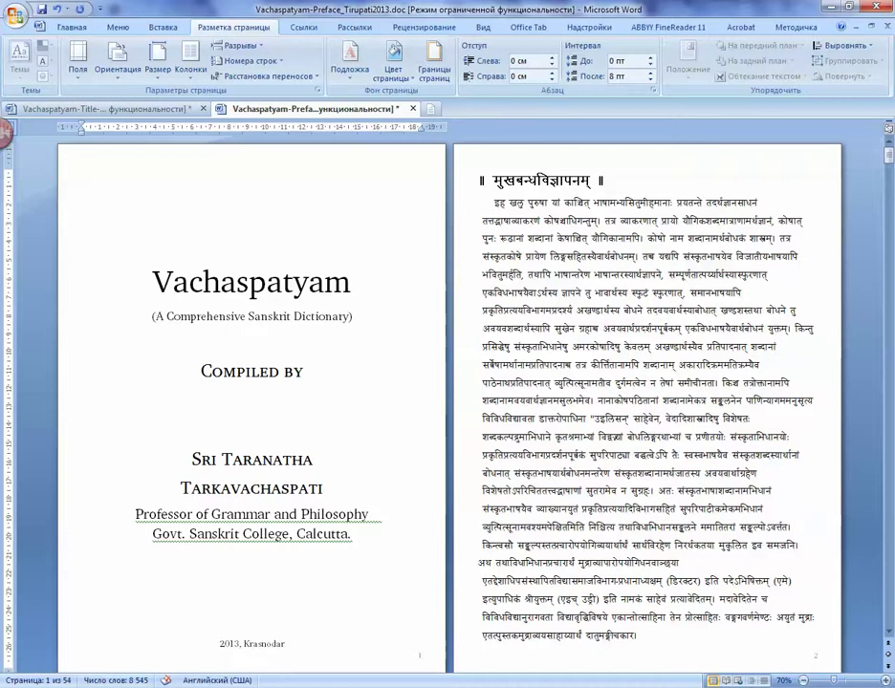
left_click(628, 328)
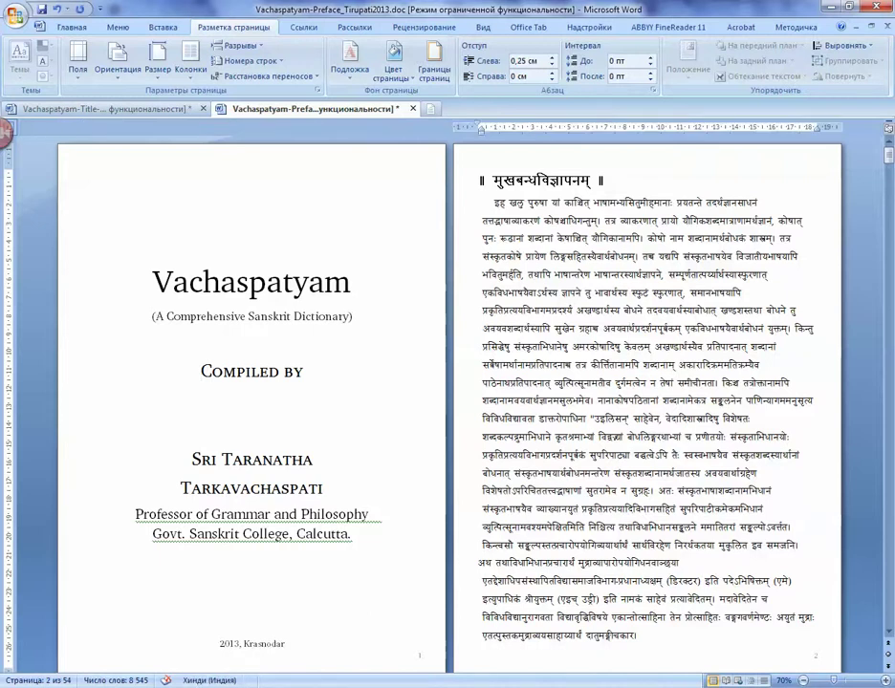
left_click(151, 282)
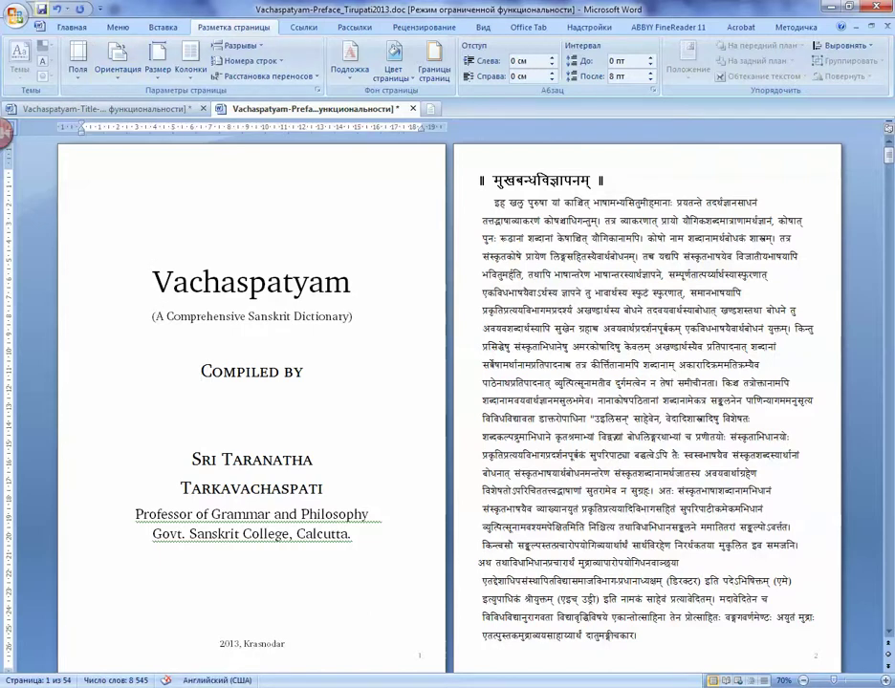
Step: Save the Preface, then close Vachaspatyam-Title-page.doc, saving its changes
left_click(42, 10)
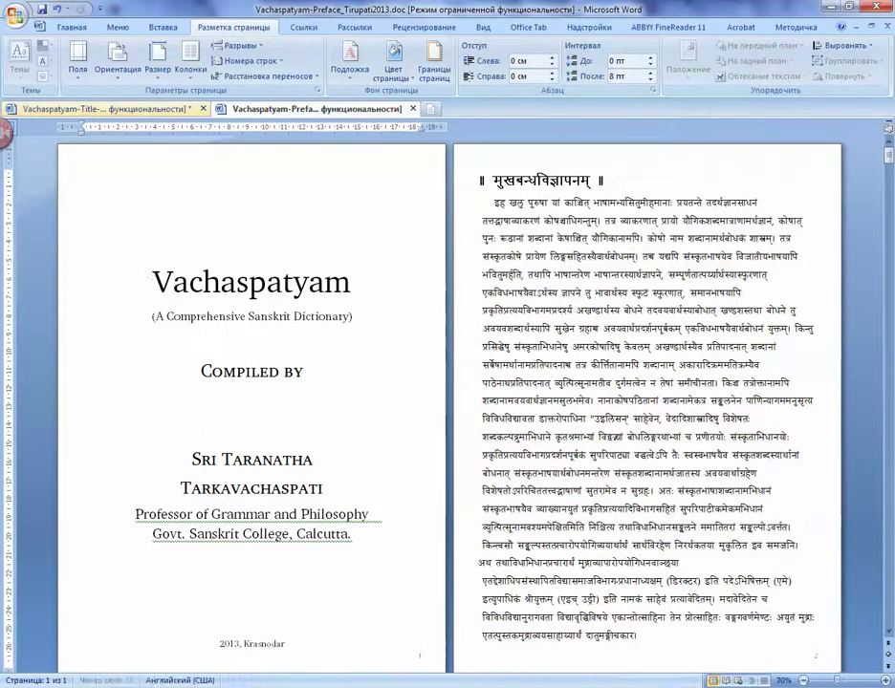
key("alt+F4")
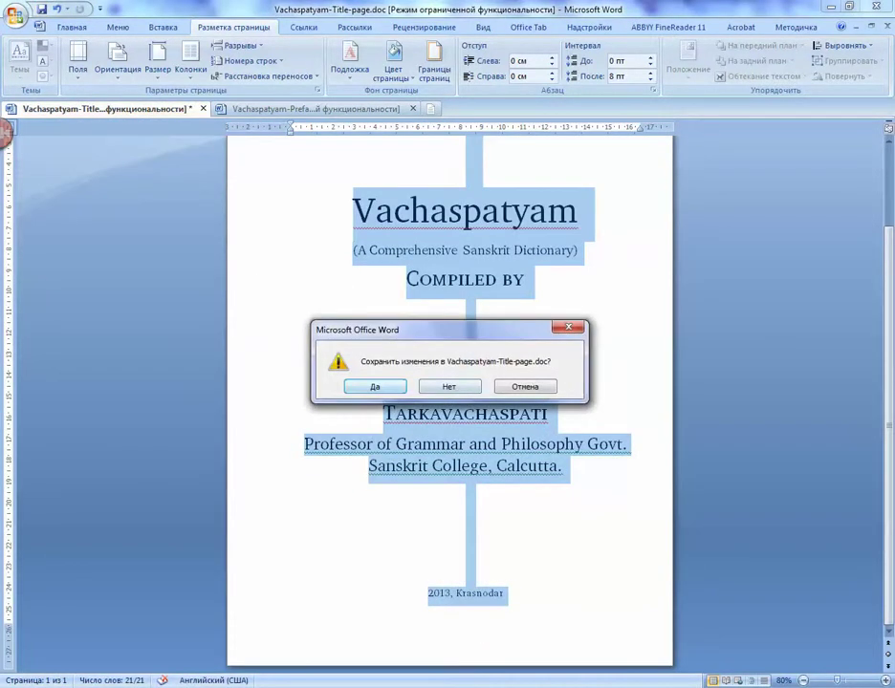
key("Return")
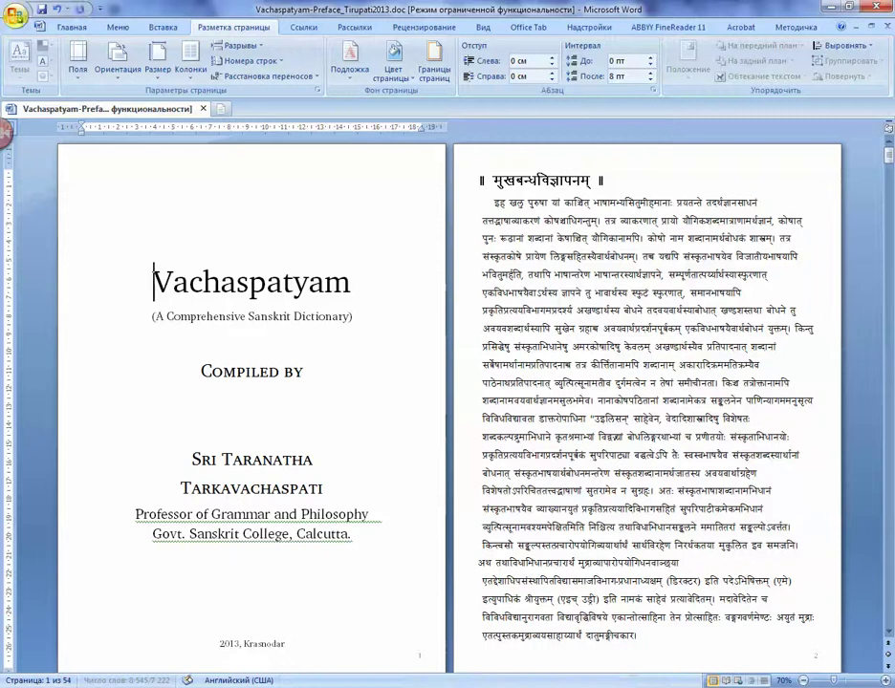
Step: Print the Preface to the Adobe PDF printer as Vachaspatyam-Preface_Tirupati2013.pdf in the 2013-new folder
key("alt+f")
key("Down")
key("Down")
key("Down")
key("Down")
key("Down")
key("Escape")
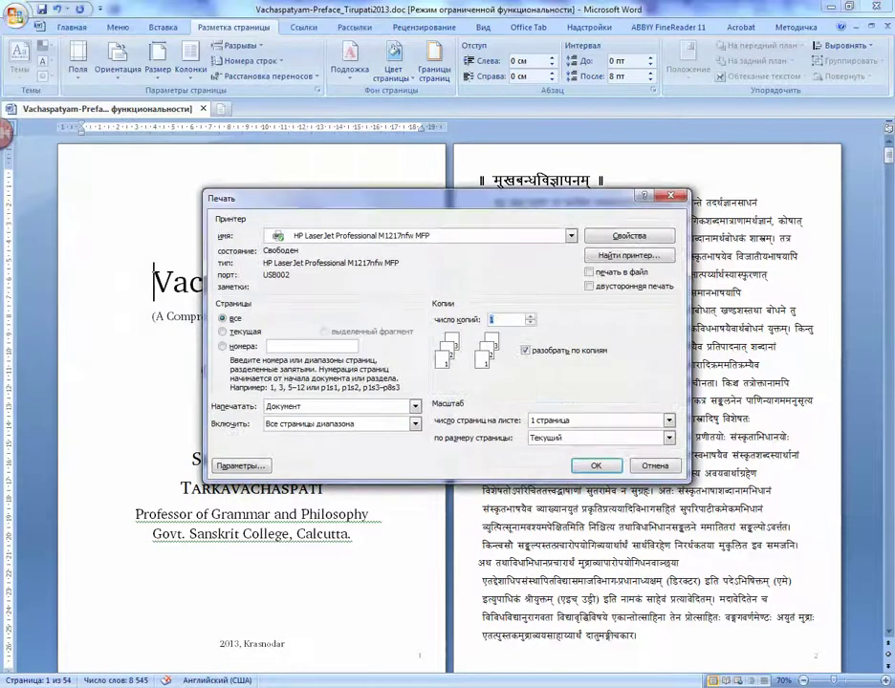
key("alt+Down")
key("Up")
key("Up")
key("Up")
key("Return")
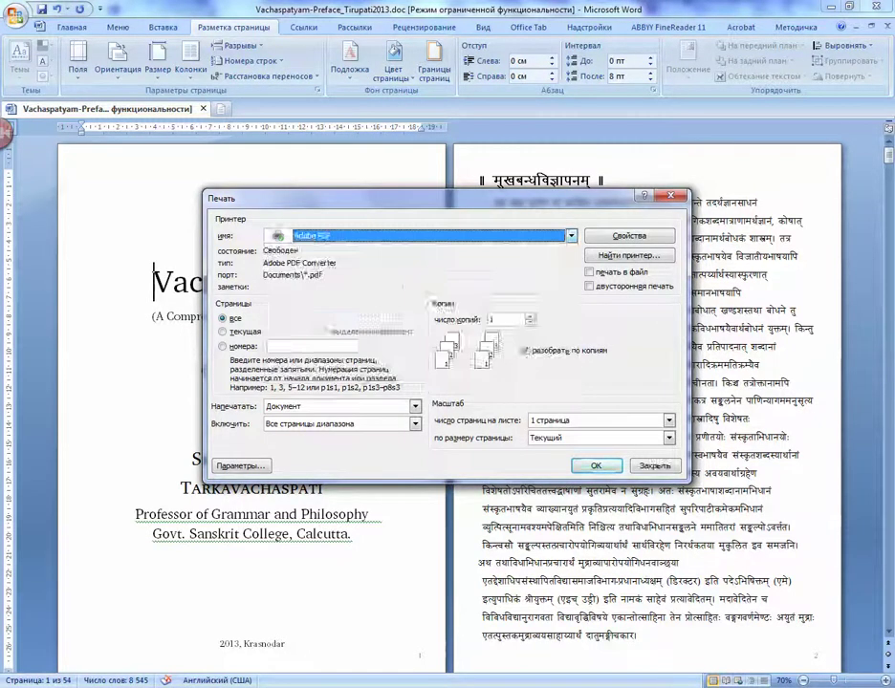
key("Return")
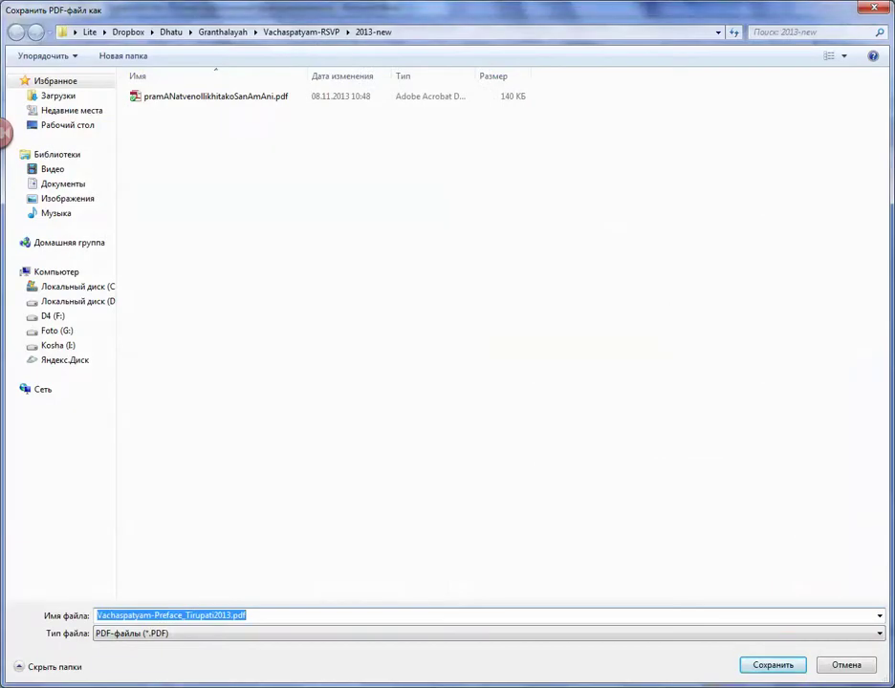
key("Return")
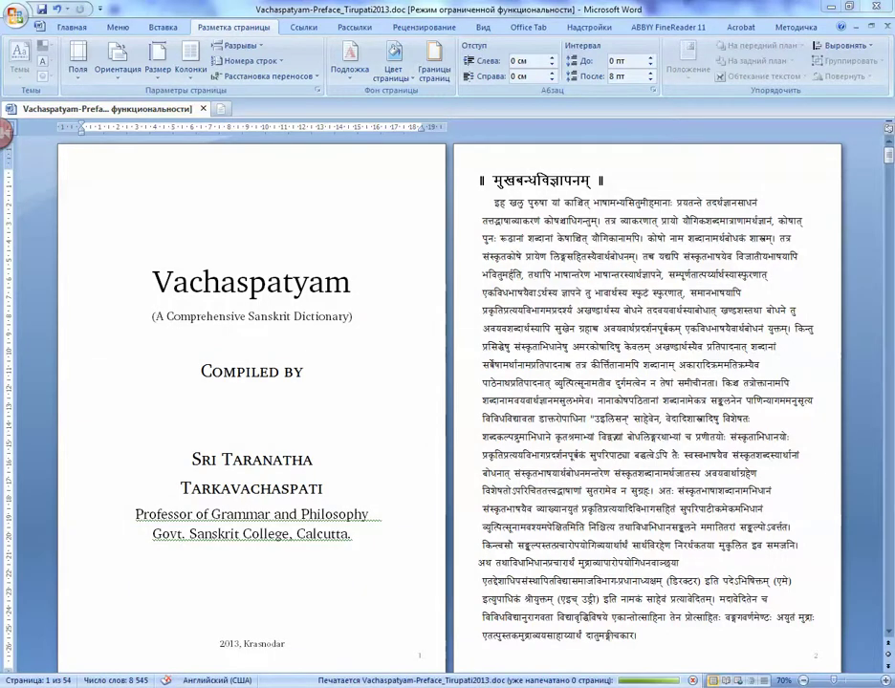
key("alt+Tab")
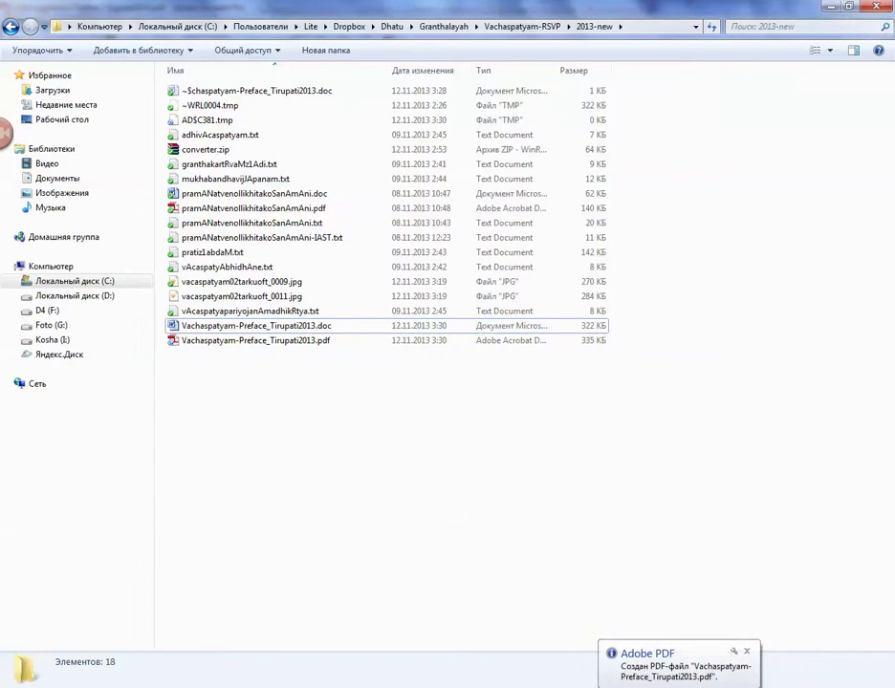
Step: Open Vachaspatyam-Preface_Tirupati2013.pdf in Acrobat and scroll through it to the last page, 54
left_click(256, 340)
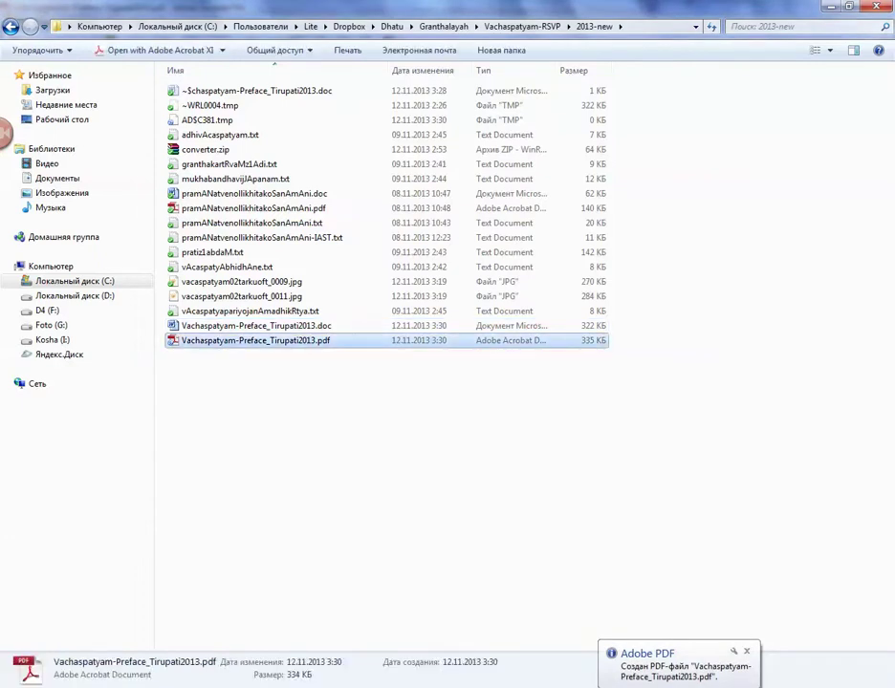
key("Return")
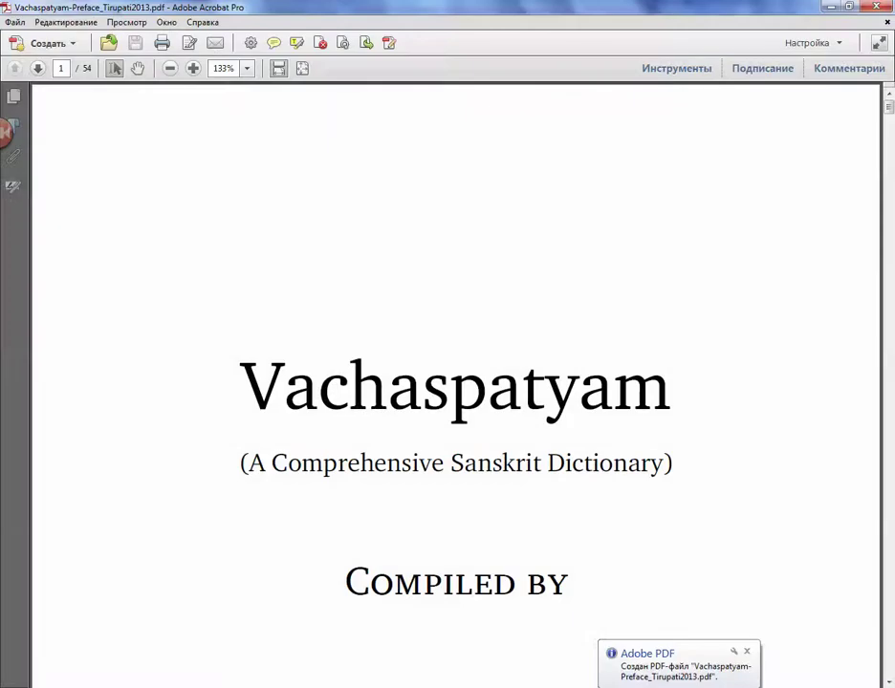
scroll(455, 382, "down", 20)
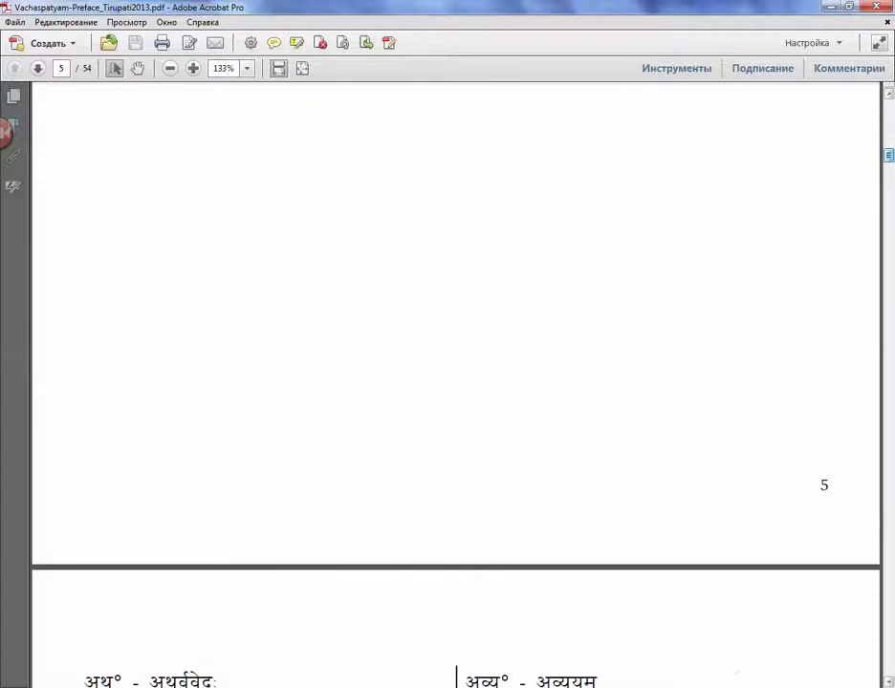
scroll(455, 382, "down", 12)
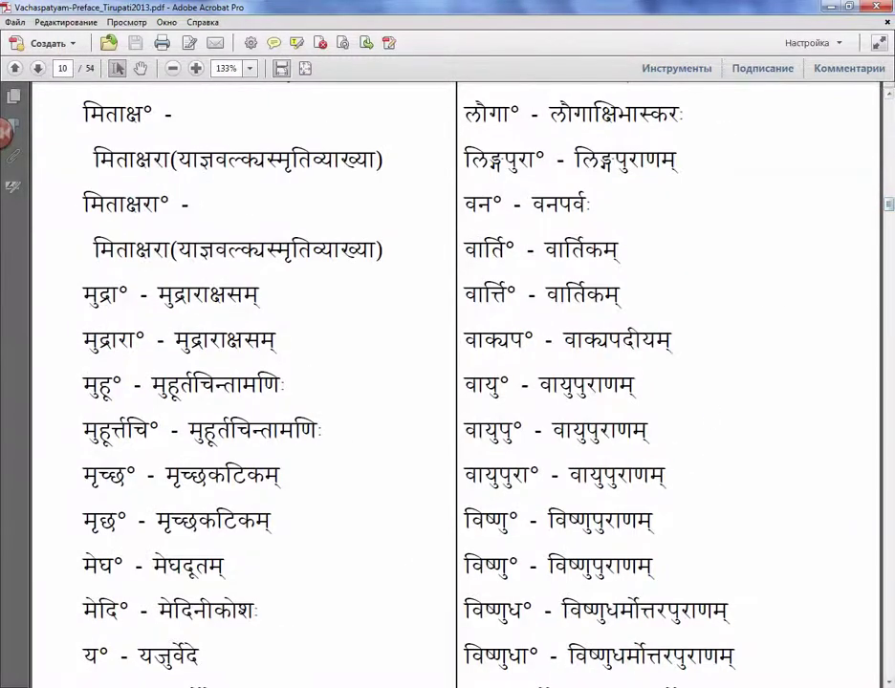
scroll(455, 382, "down", 20)
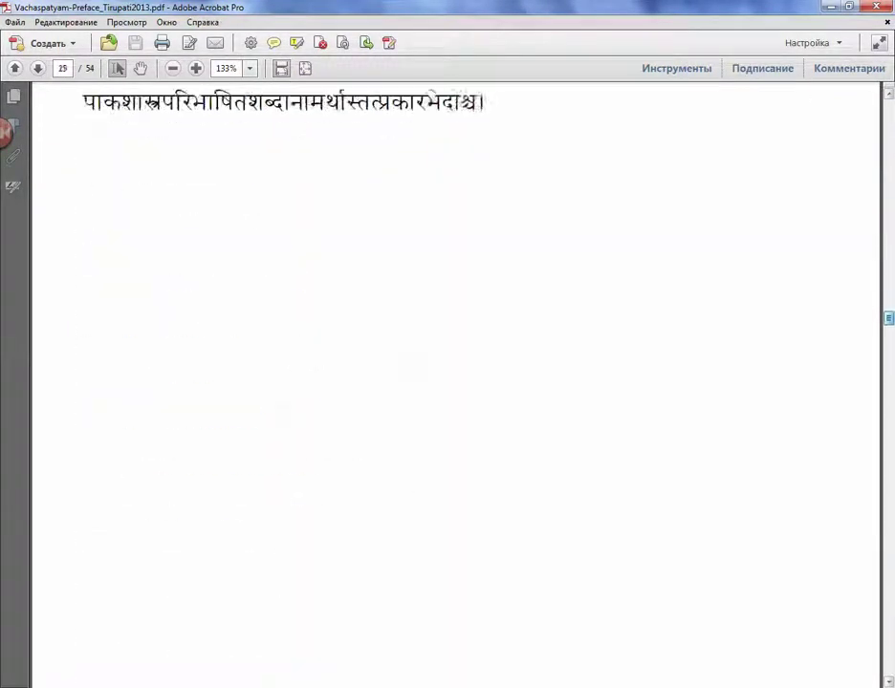
scroll(455, 382, "down", 20)
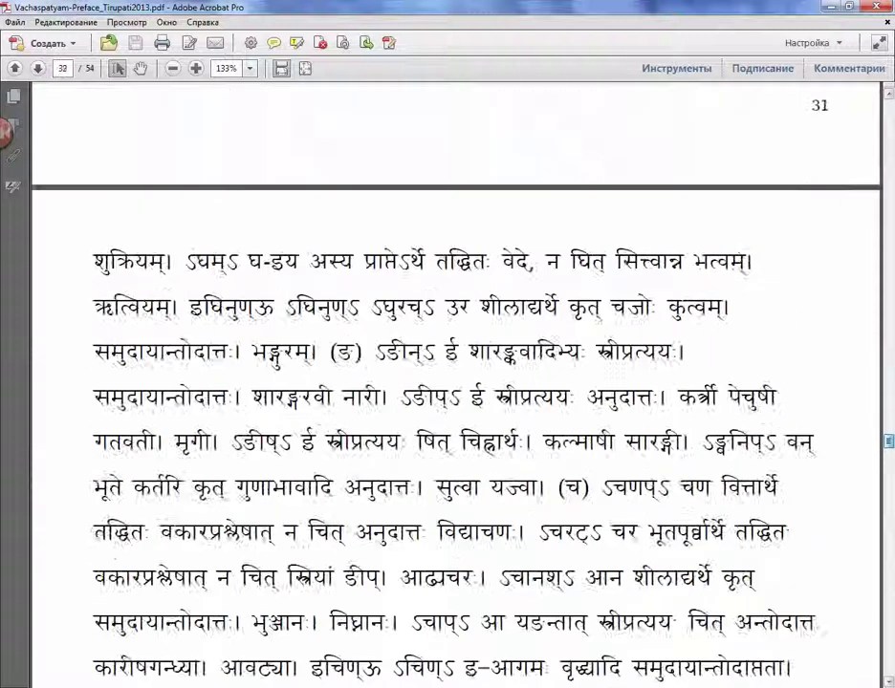
scroll(455, 382, "down", 4)
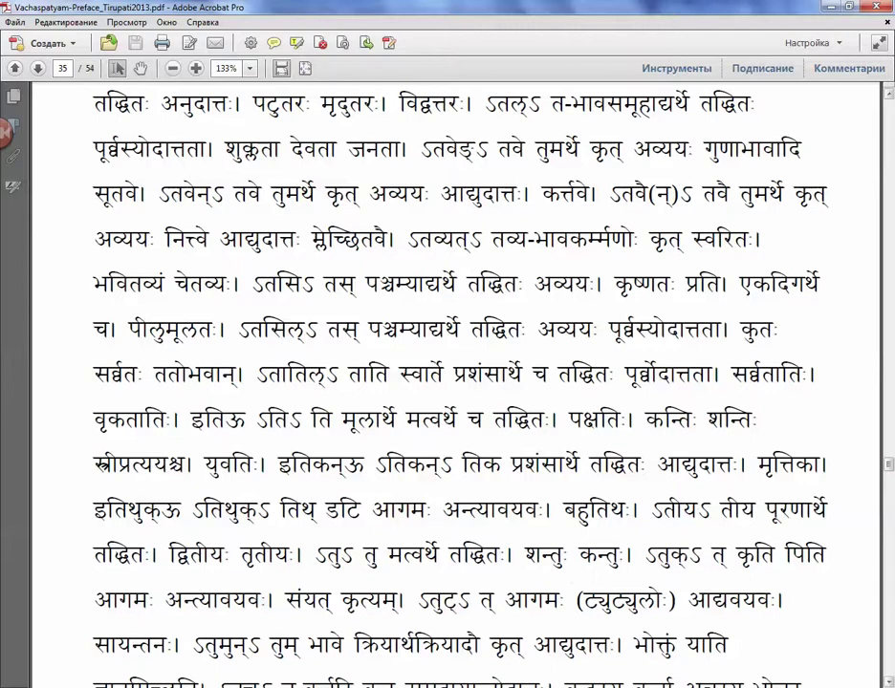
scroll(455, 382, "down", 20)
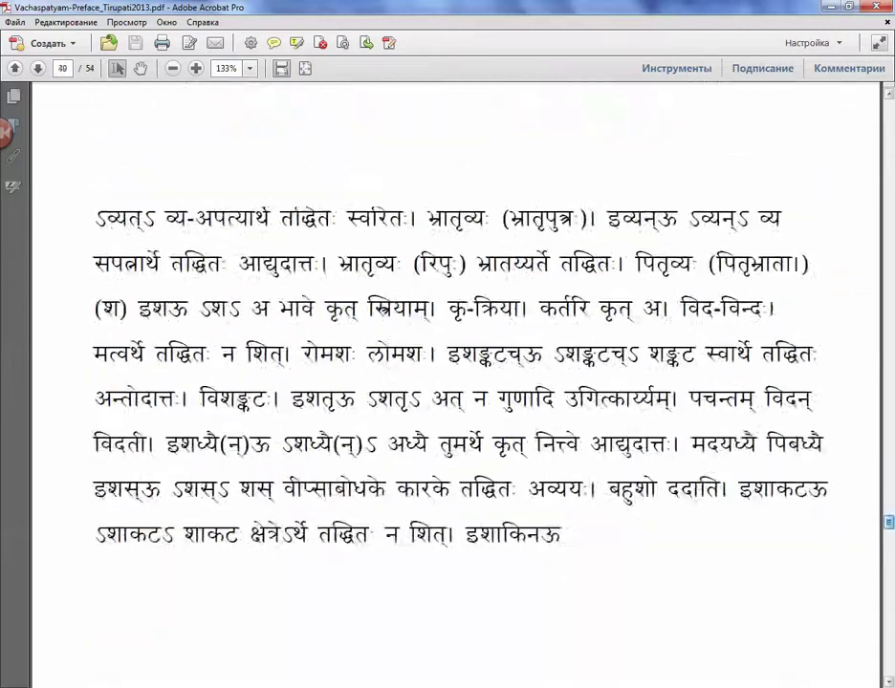
scroll(455, 383, "down", 20)
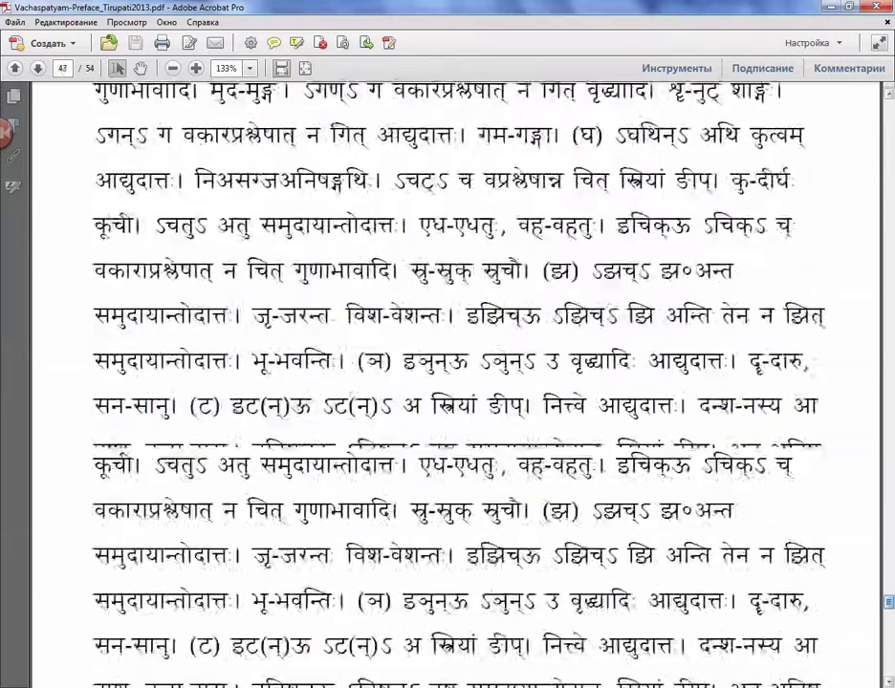
scroll(455, 382, "down", 20)
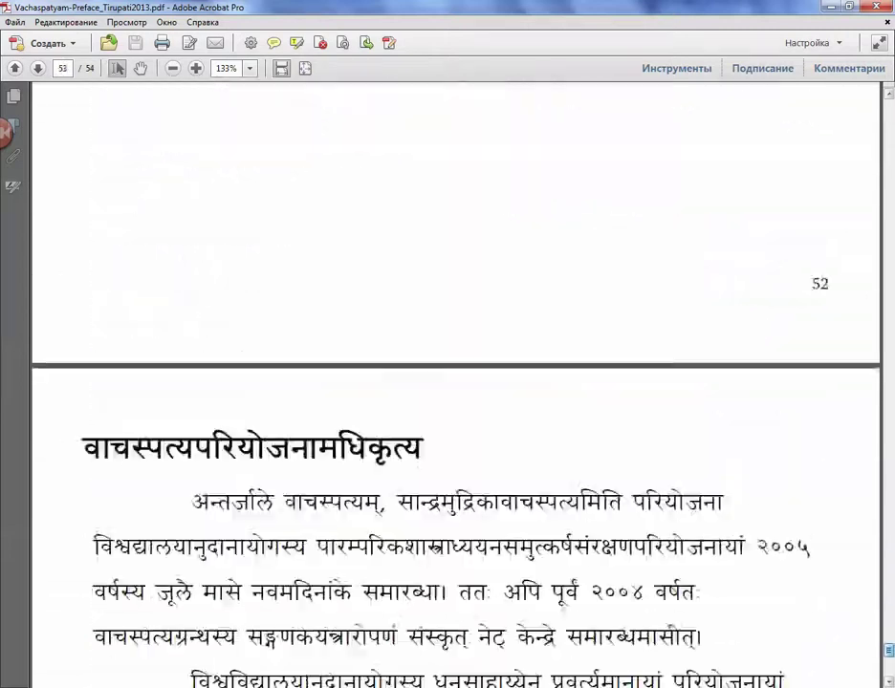
scroll(455, 383, "down", 10)
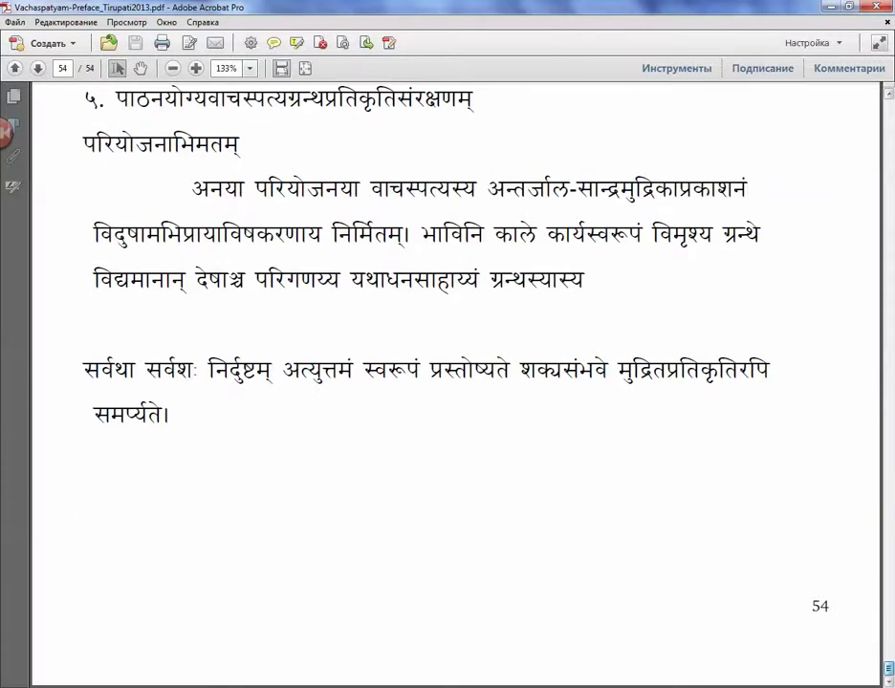
Step: Close Acrobat and get a Dropbox share link for the Preface PDF
left_click(871, 6)
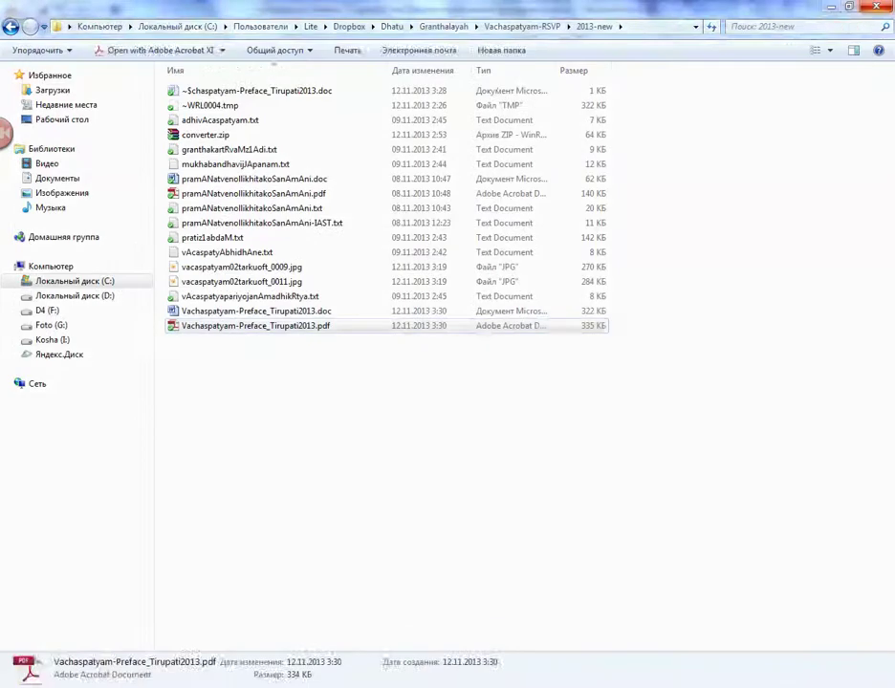
right_click(280, 326)
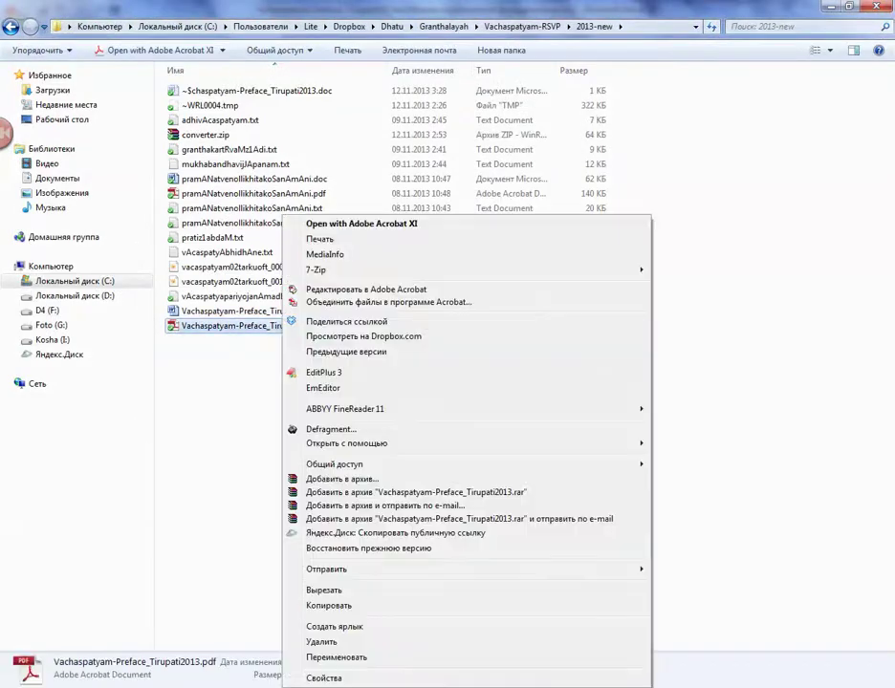
key("Escape")
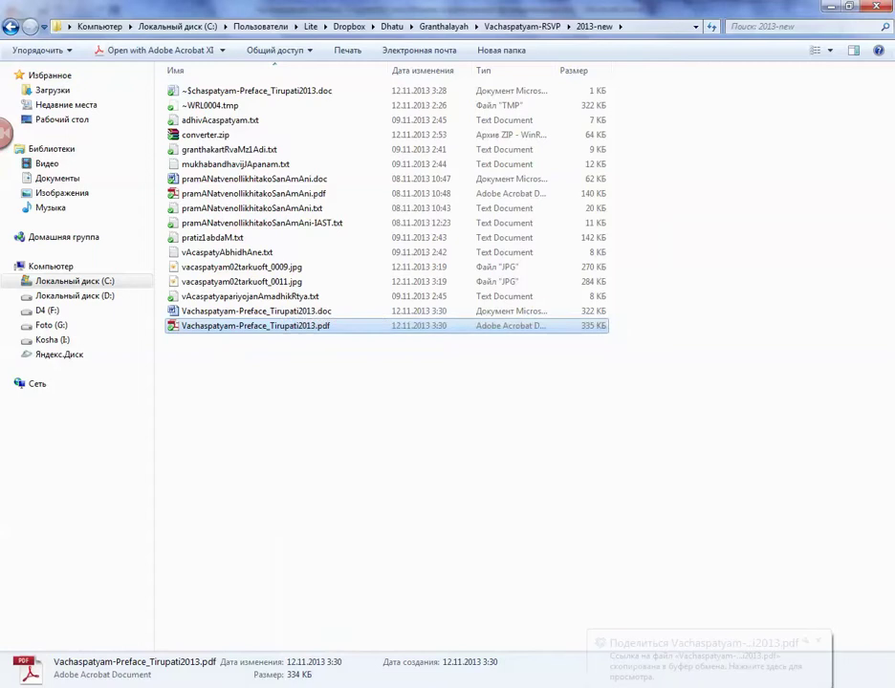
key("alt+Tab")
key("alt+Tab")
Step: Replace the two old links under 8) Proofread with a bulleted link to the PDF
scroll(354, 401, "up", 10)
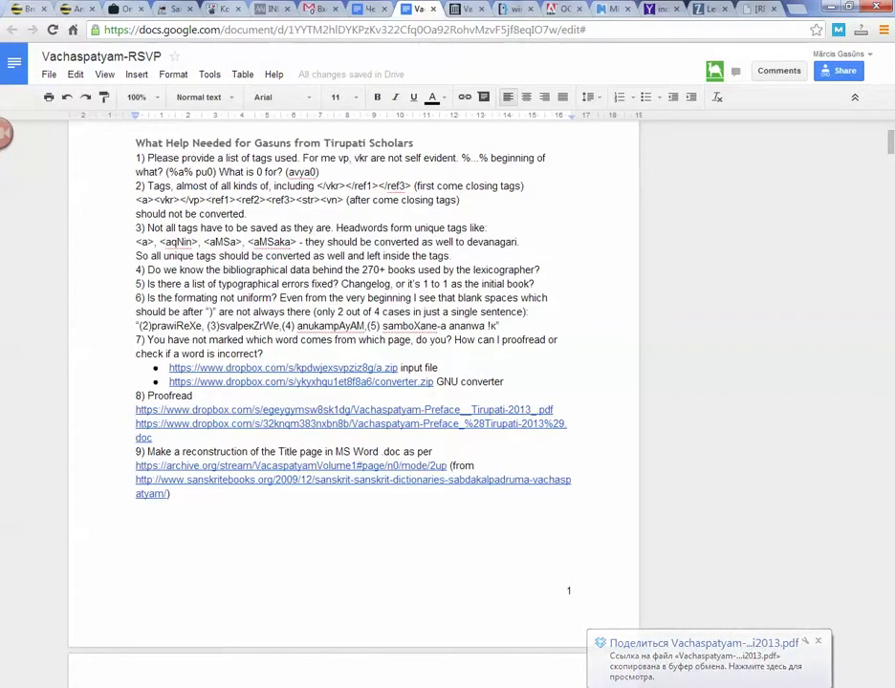
left_click_drag(554, 409, 136, 409)
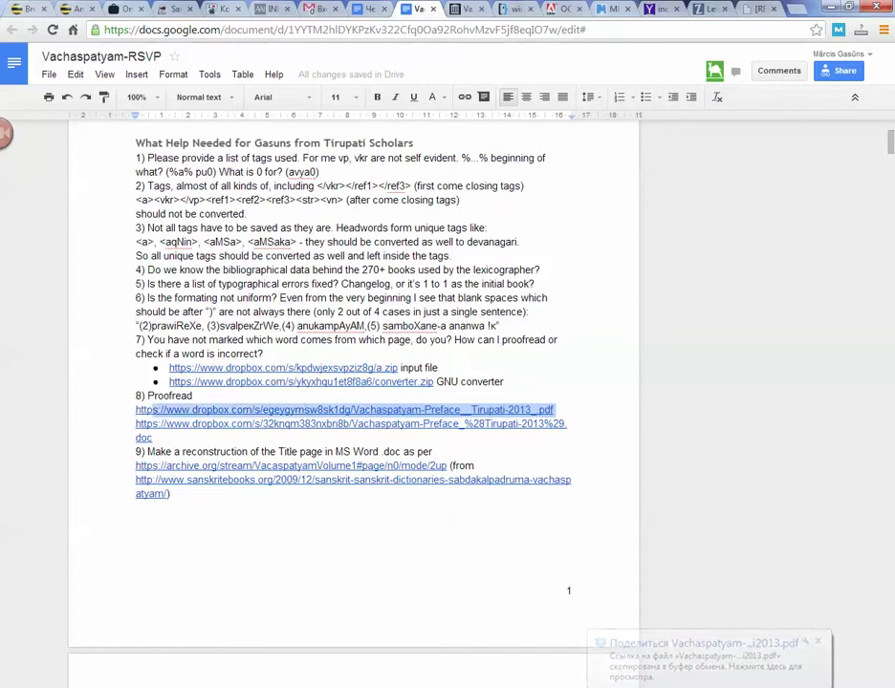
left_click(136, 409)
key("shift+End")
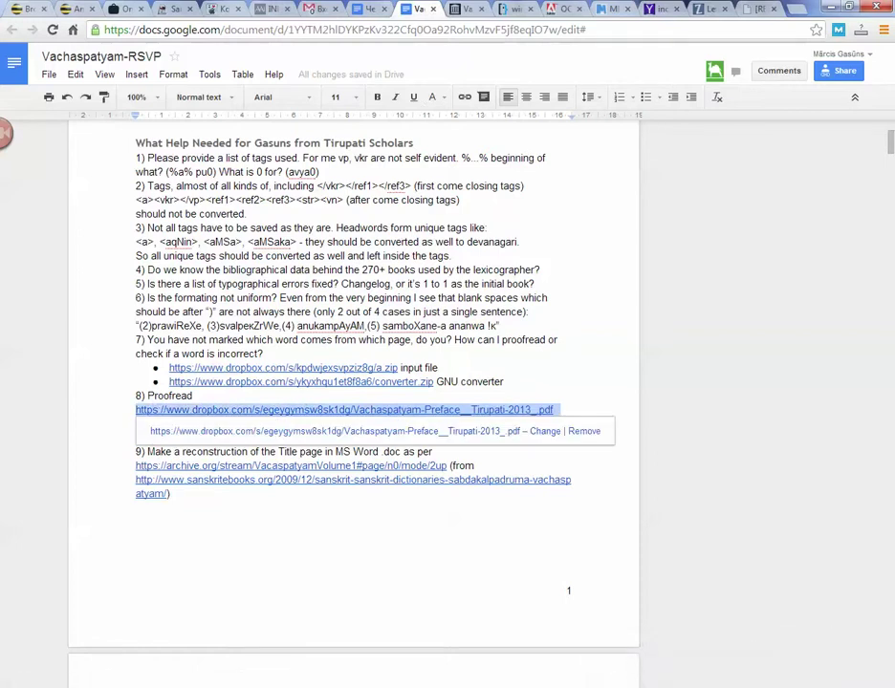
key("ctrl+v")
key("shift+Up")
key("shift+Up")
key("BackSpace")
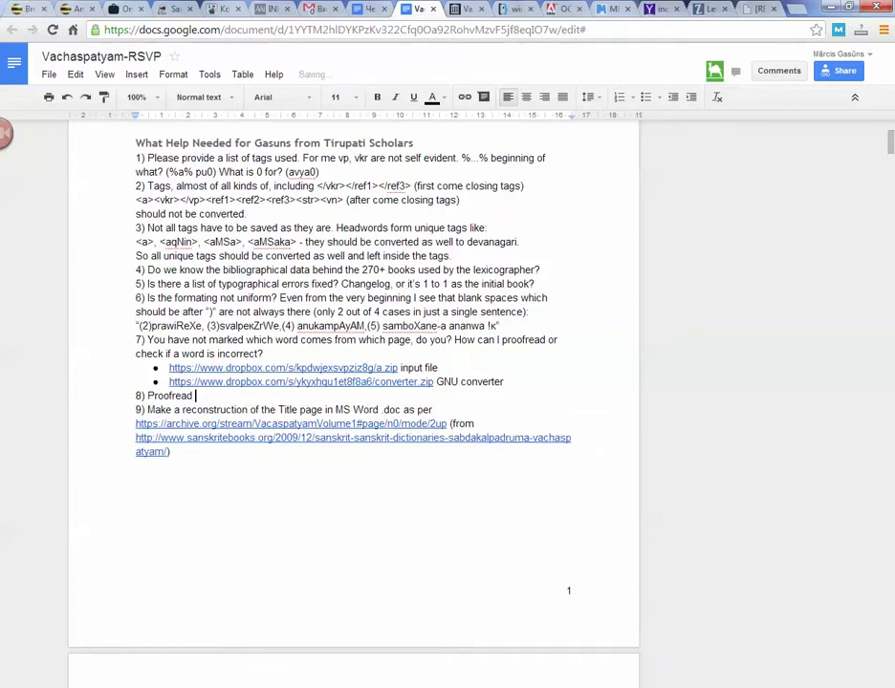
key("Return")
key("ctrl+shift+8")
key("ctrl+v")
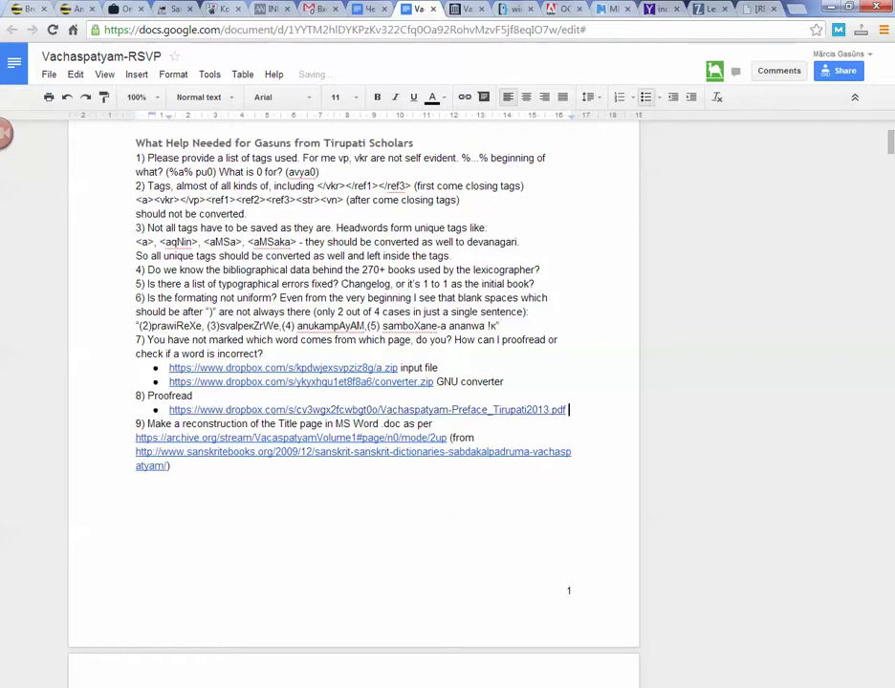
Step: Close the Preface in Word and copy a Dropbox share link for Vachaspatyam-Preface_Tirupati2013.doc
key("alt+Tab")
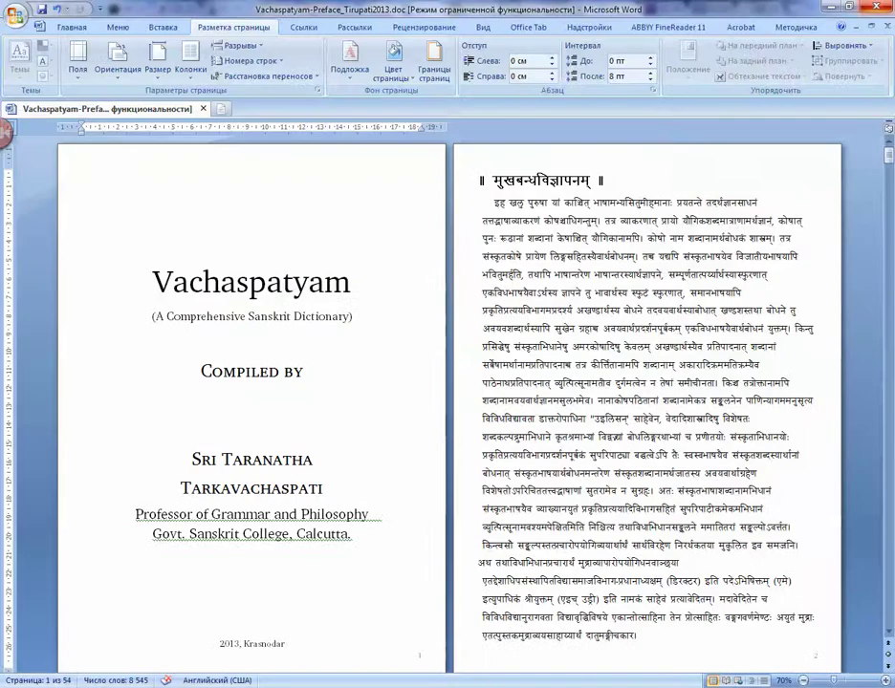
key("alt+F4")
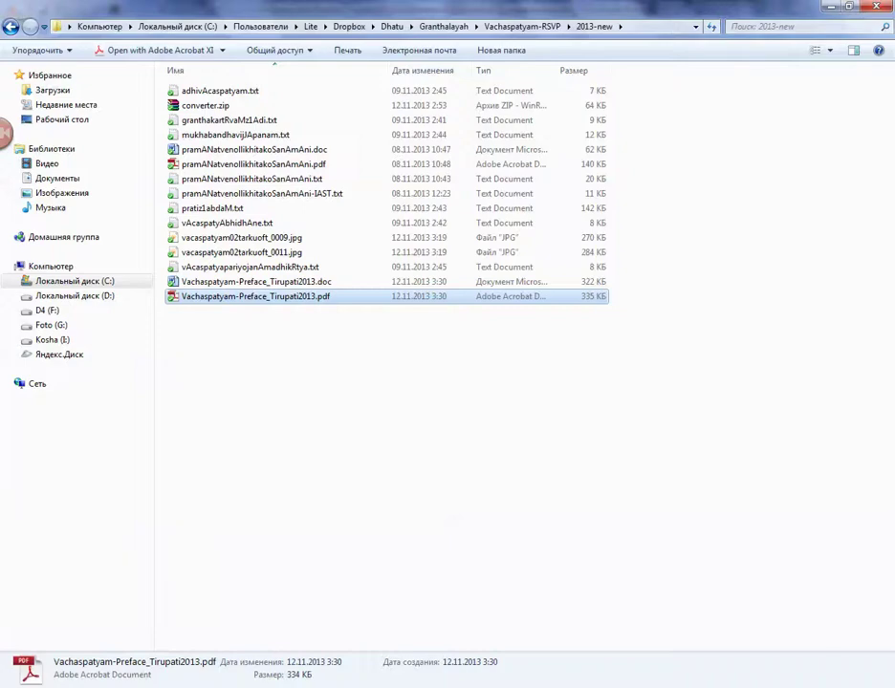
left_click(244, 281)
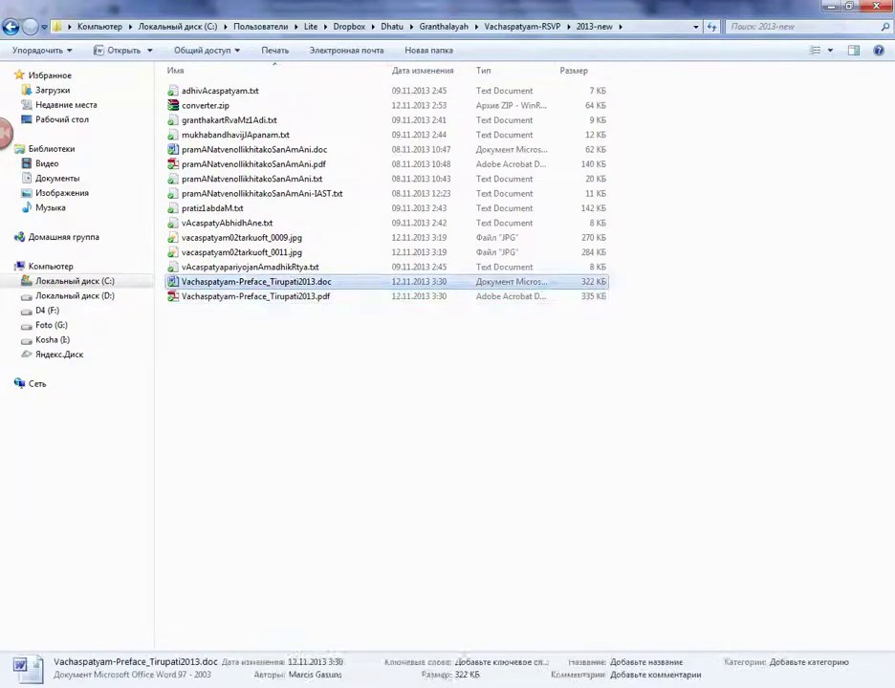
right_click(244, 282)
left_click(308, 348)
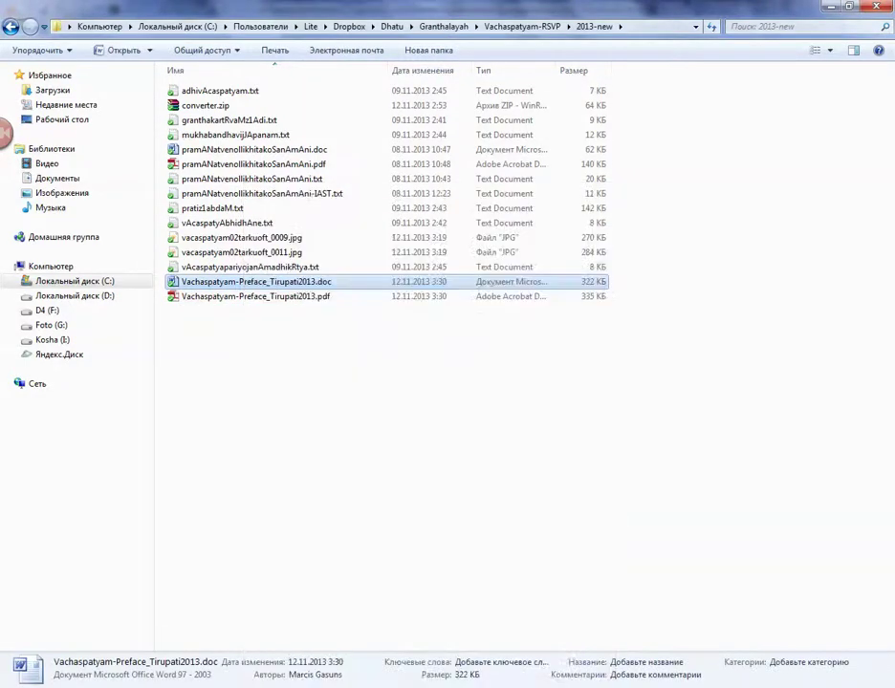
Step: Paste the .doc link as a new Proofread bullet right after the PDF link
key("alt+Tab")
key("ctrl+v")
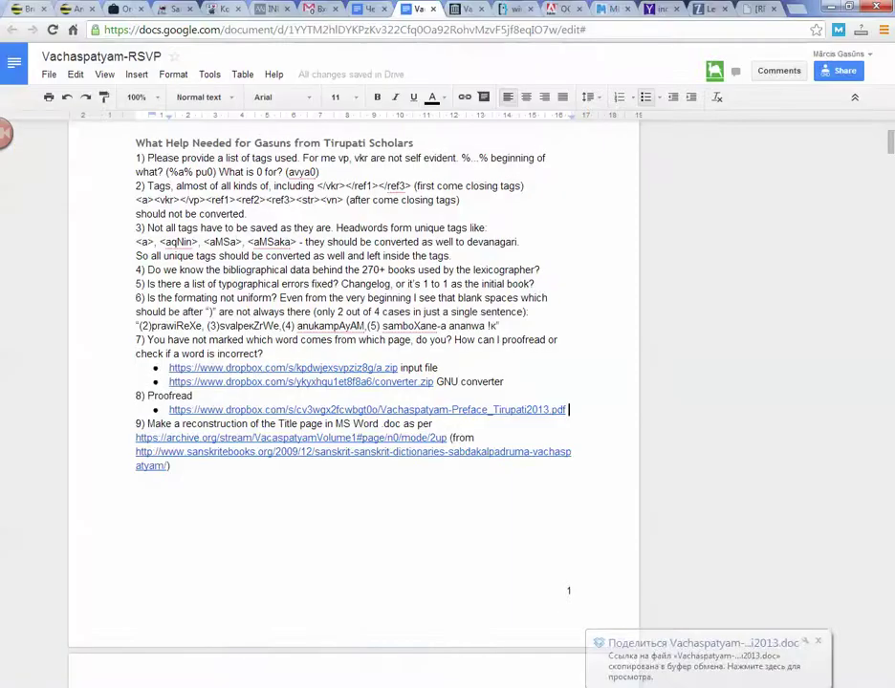
key("Return")
key("ctrl+v")
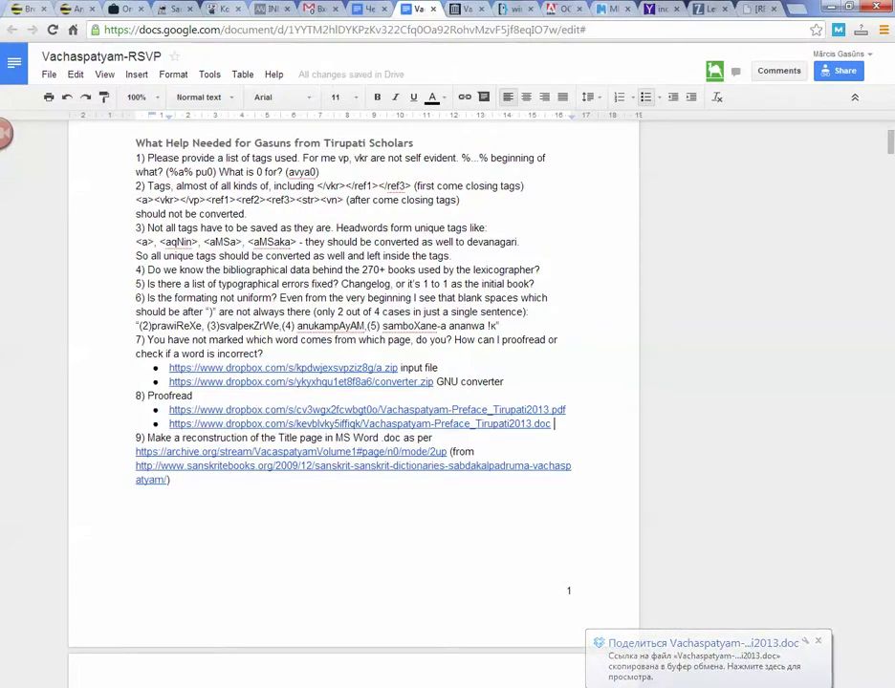
key("alt+Tab")
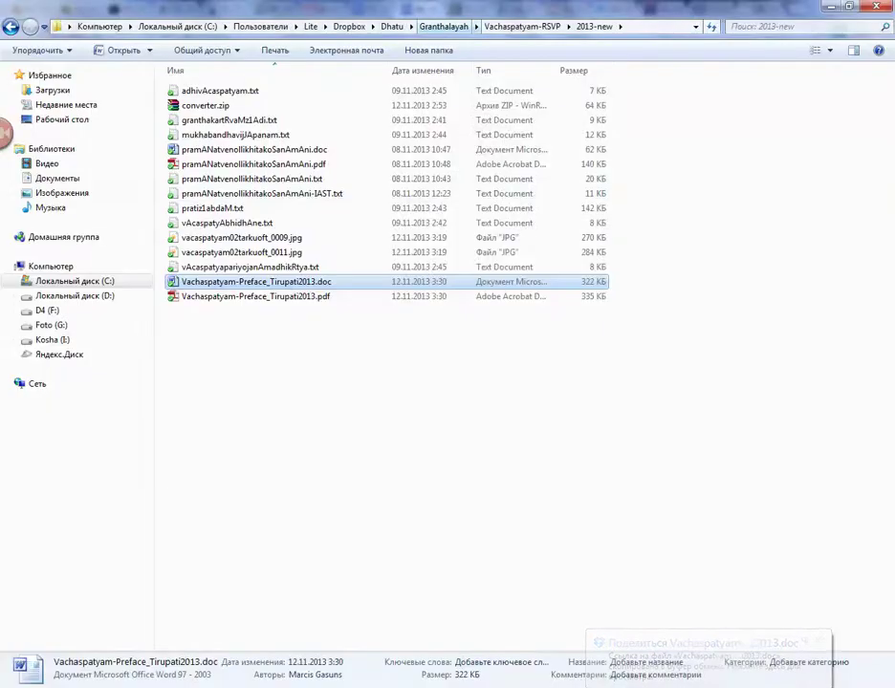
Step: Open a.txt from data-in-WX in a maximized EmEditor, view it to the end, and close it
key("alt+Up")
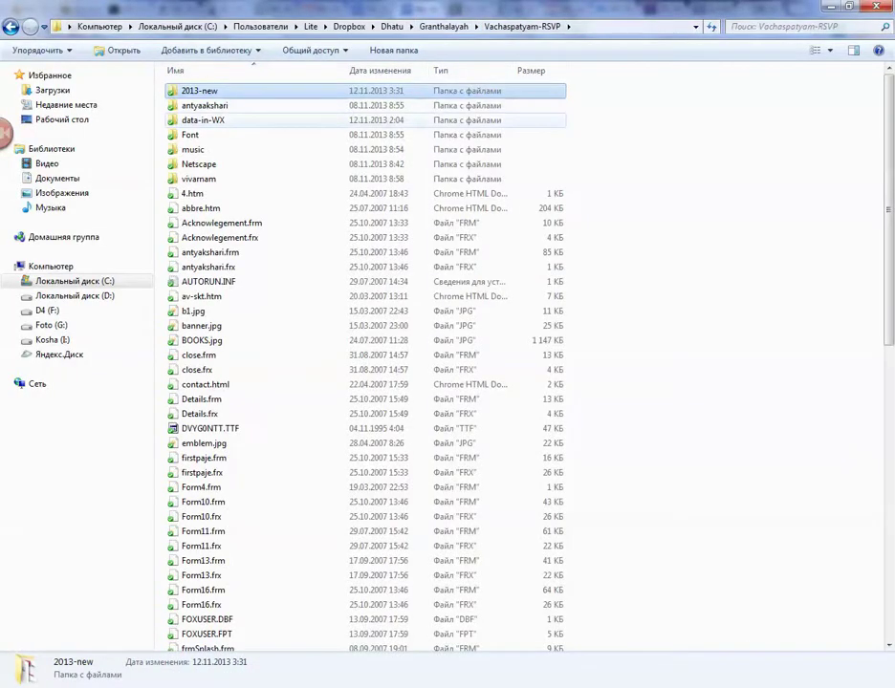
double_click(203, 119)
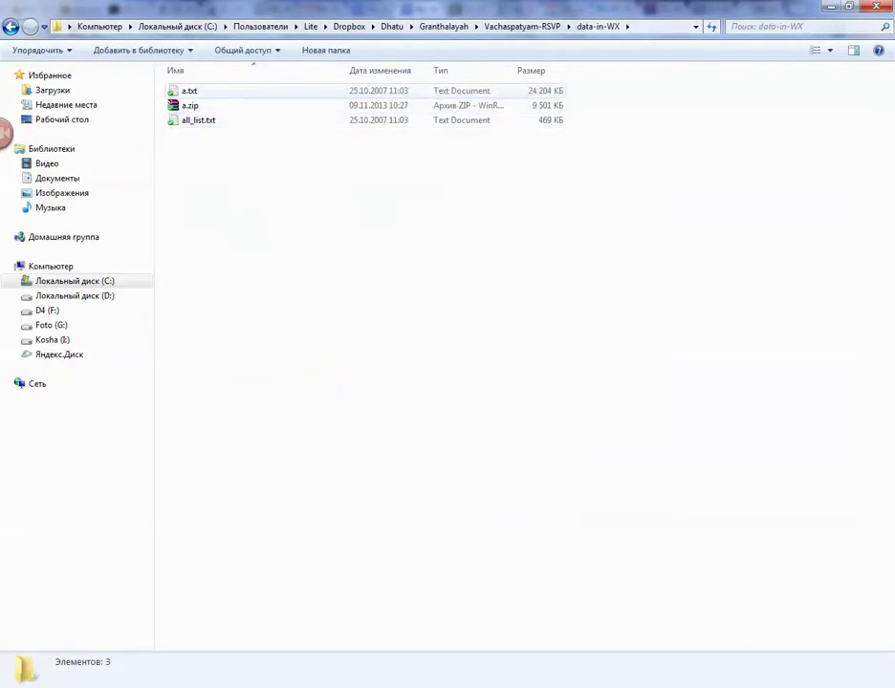
left_click(189, 91)
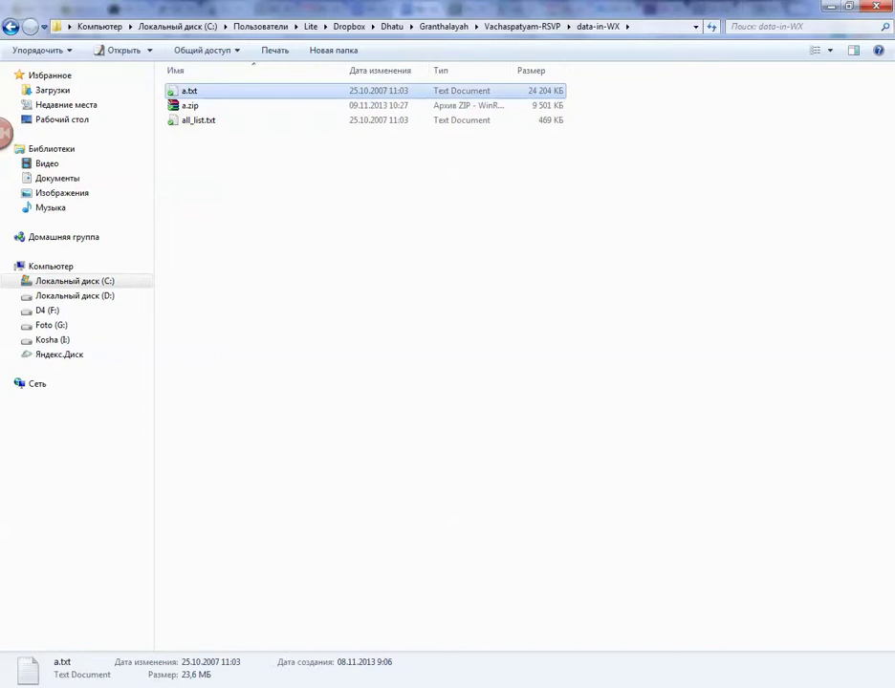
key("Return")
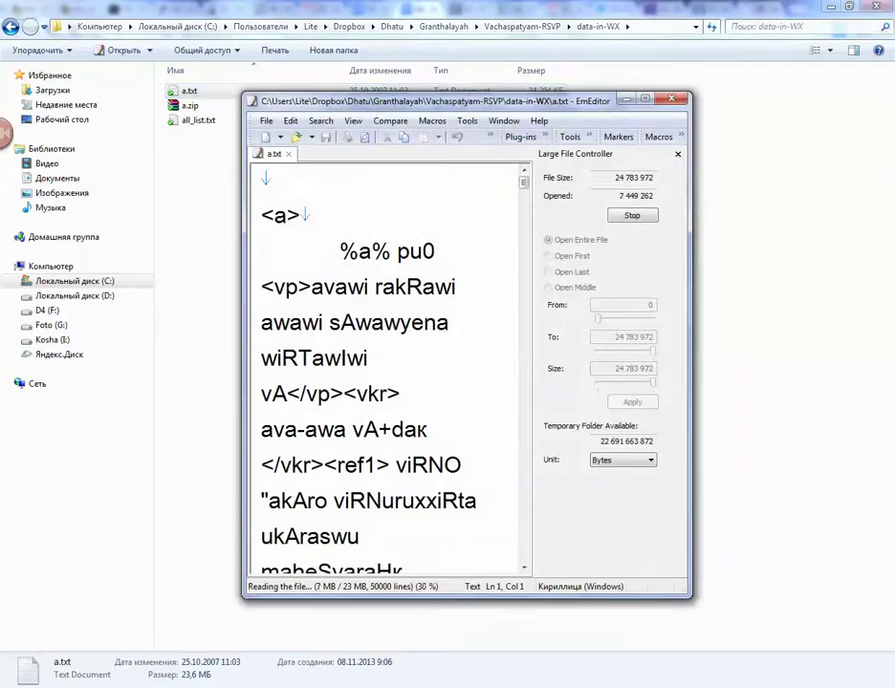
key("super+Up")
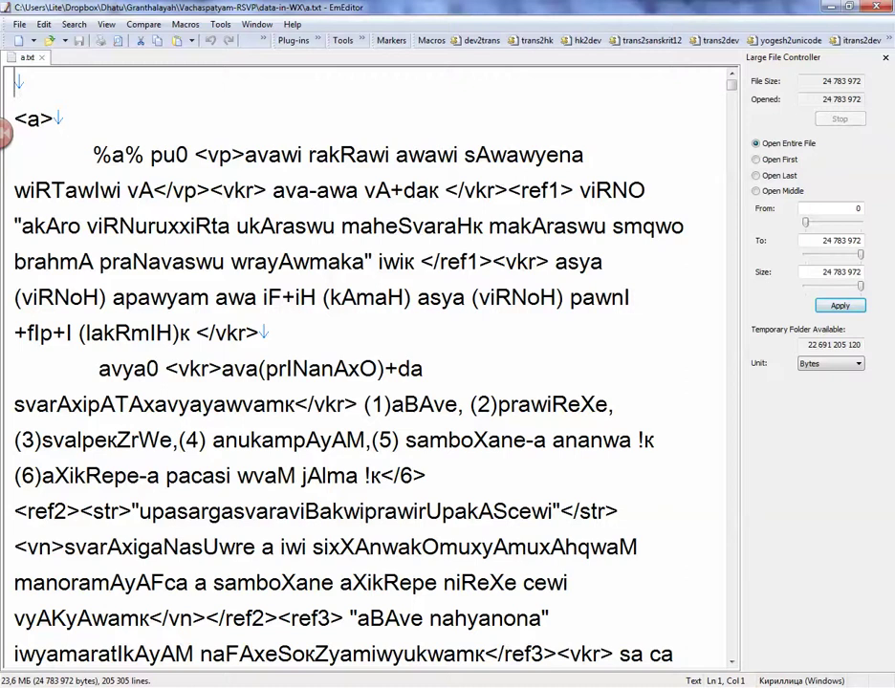
scroll(5, 134, "down", 15)
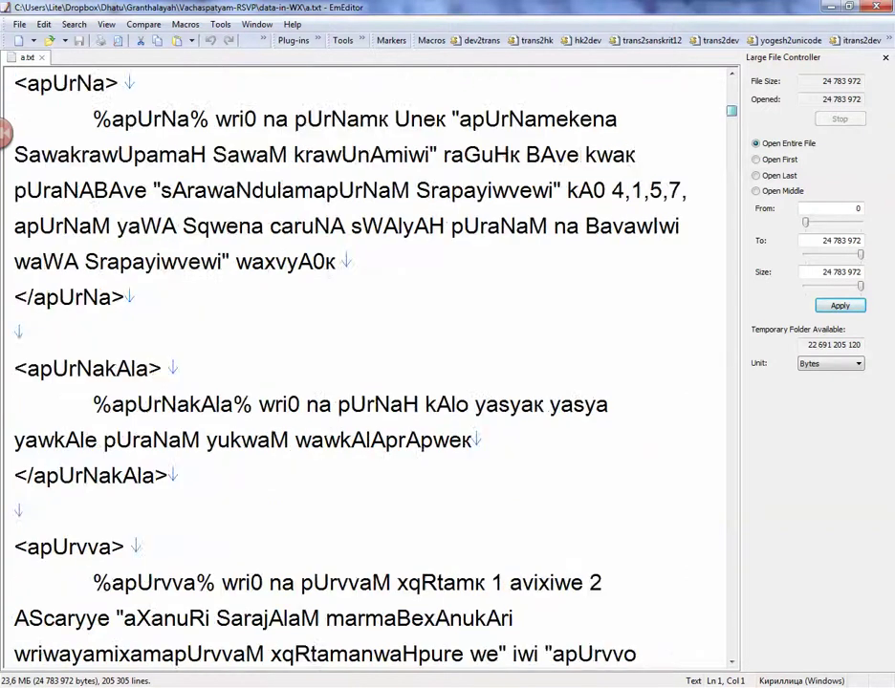
scroll(5, 132, "down", 10)
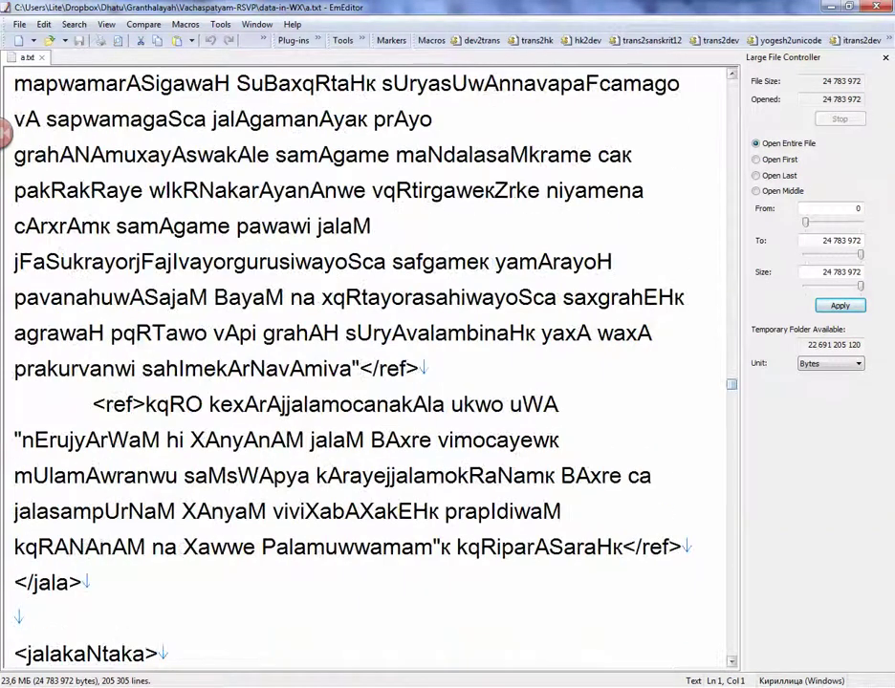
scroll(5, 132, "down", 15)
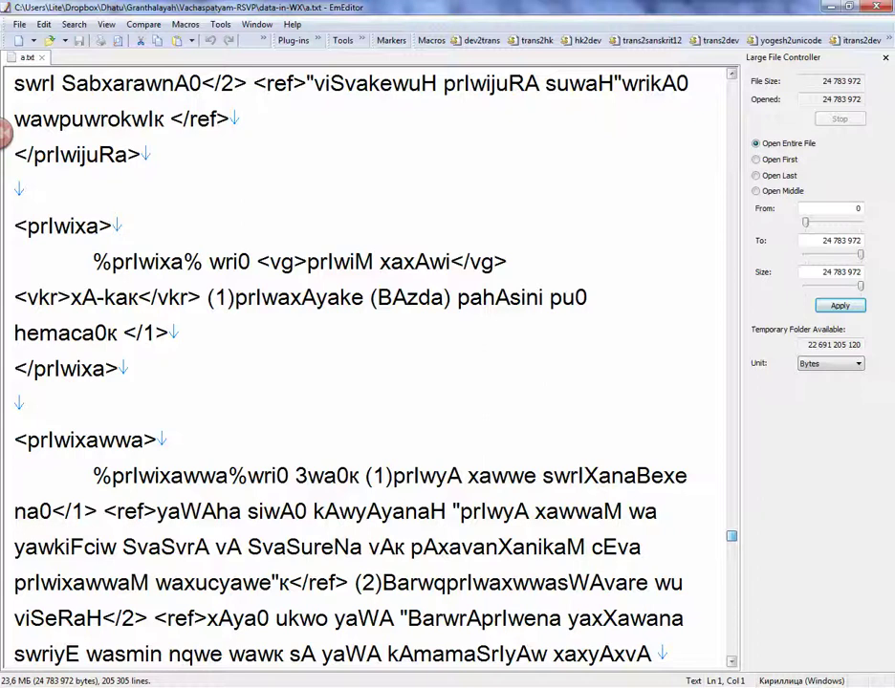
key("ctrl+End")
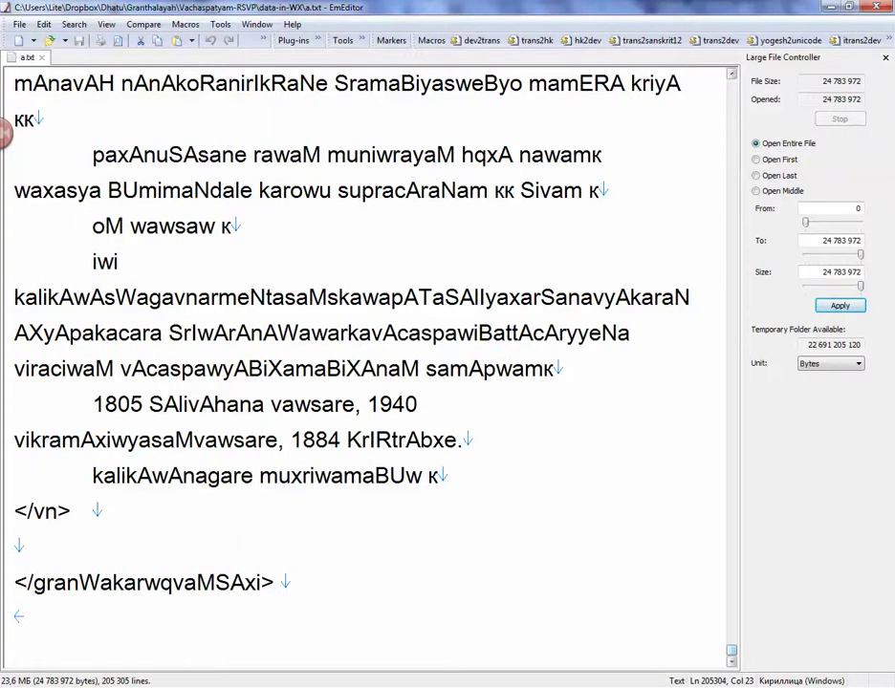
key("alt+F4")
Step: Browse the 46,938-line all_list.txt, close it, and return to the Vachaspatyam-RSVP folder
key("Down")
key("Down")
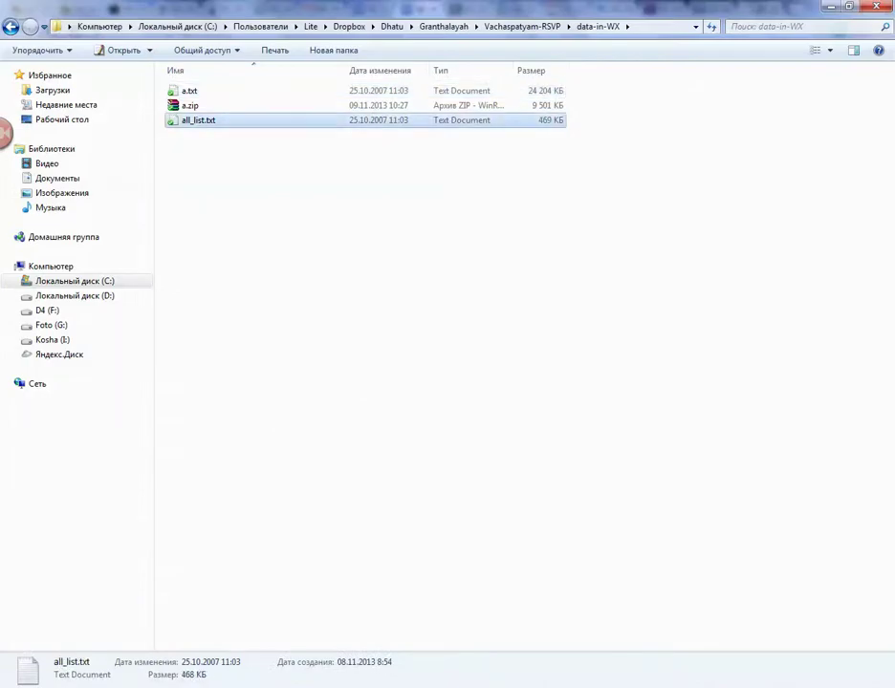
key("Return")
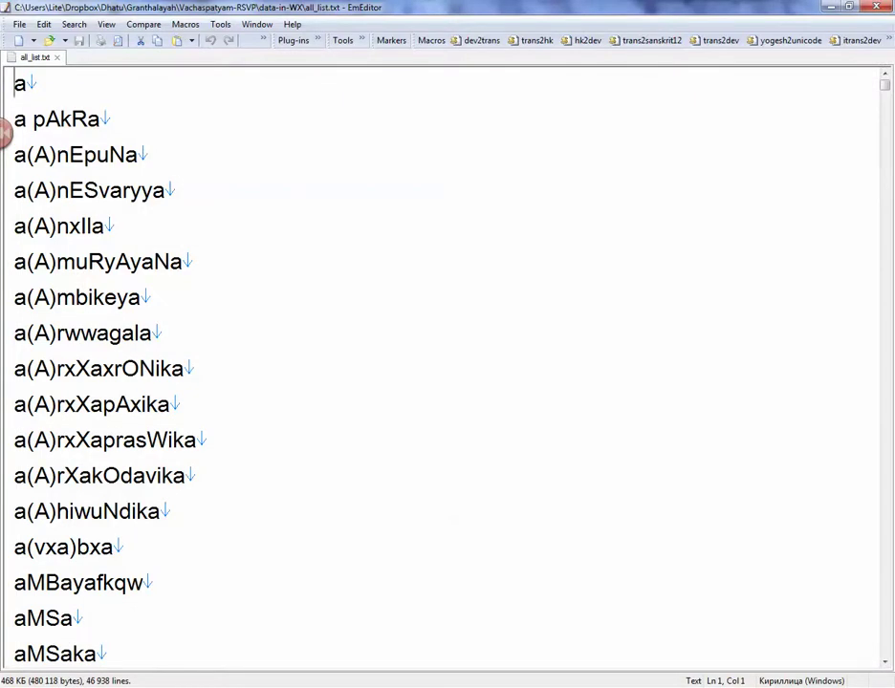
left_click_drag(884, 84, 884, 653)
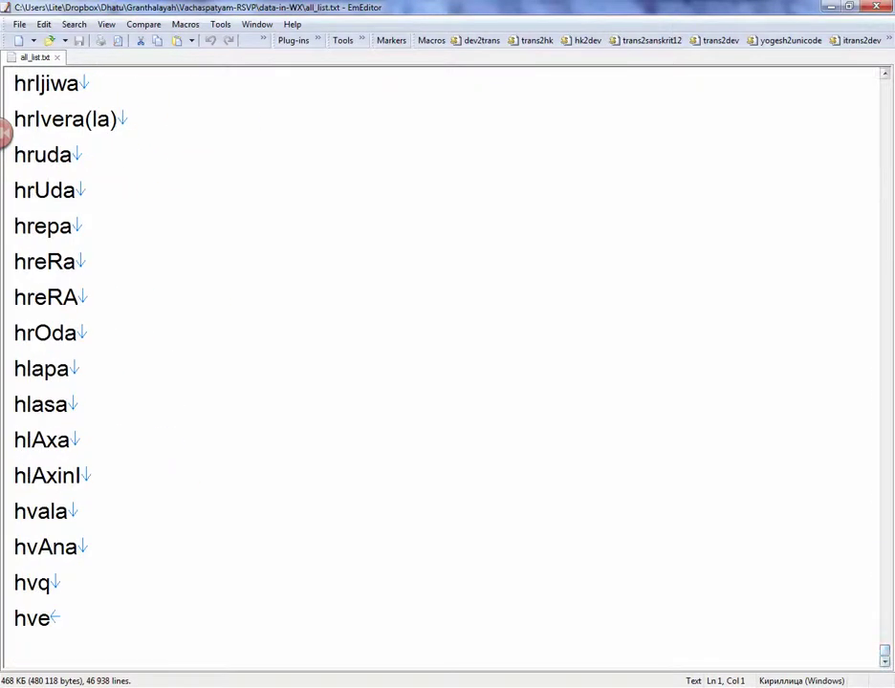
key("alt+F4")
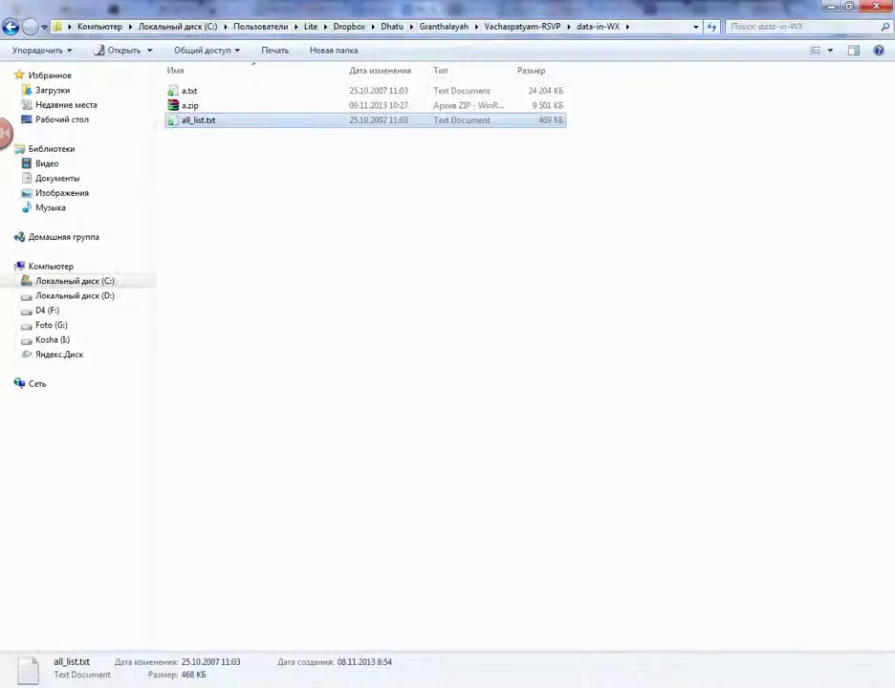
key("BackSpace")
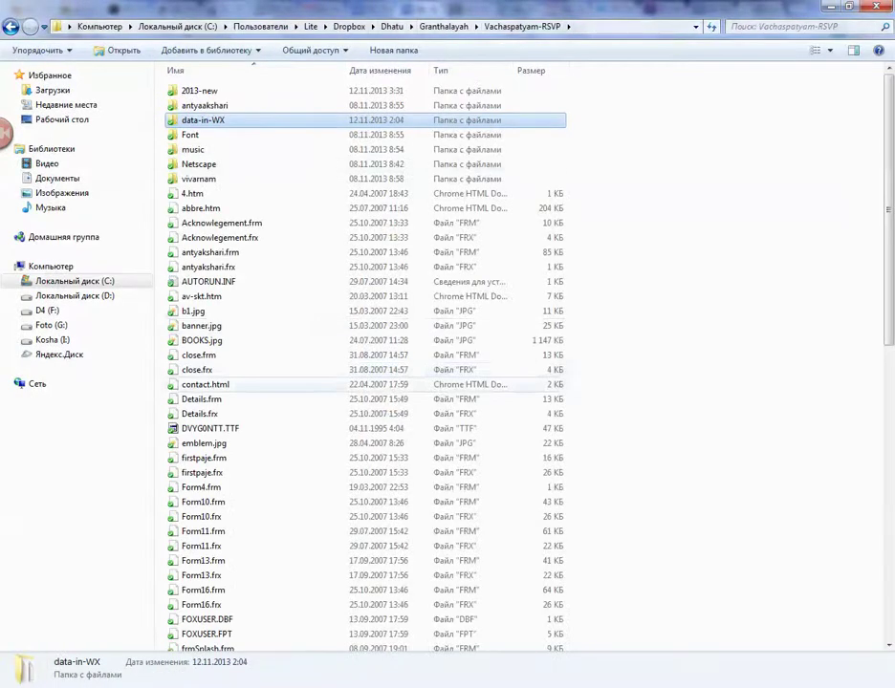
scroll(339, 277, "down", 6)
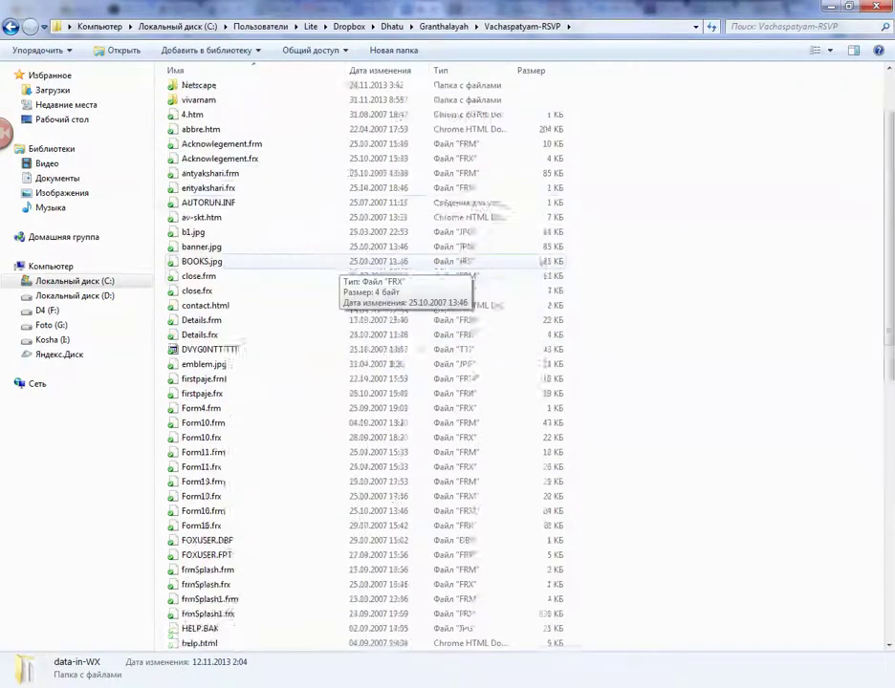
scroll(339, 277, "down", 8)
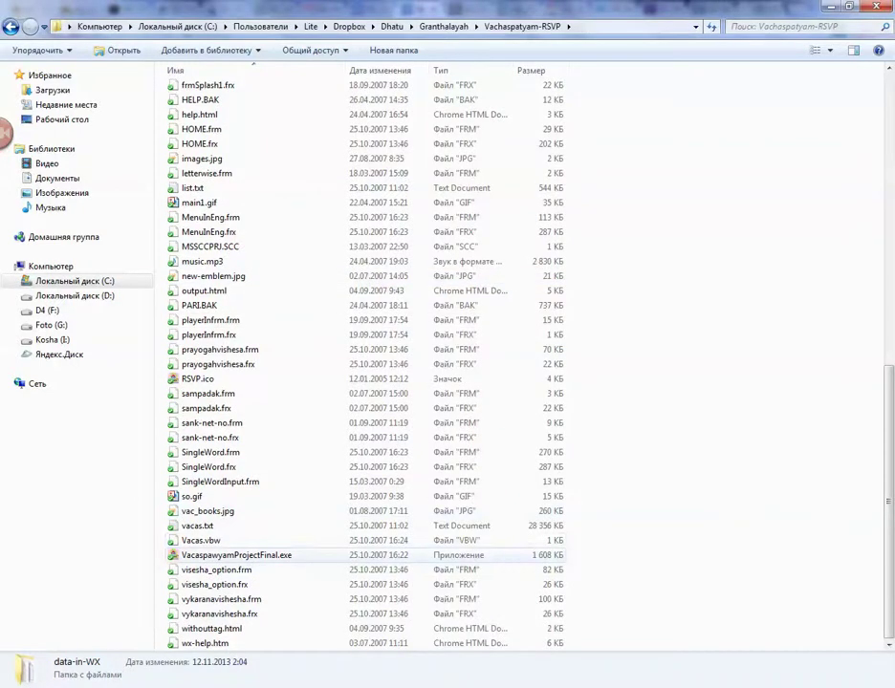
double_click(287, 554)
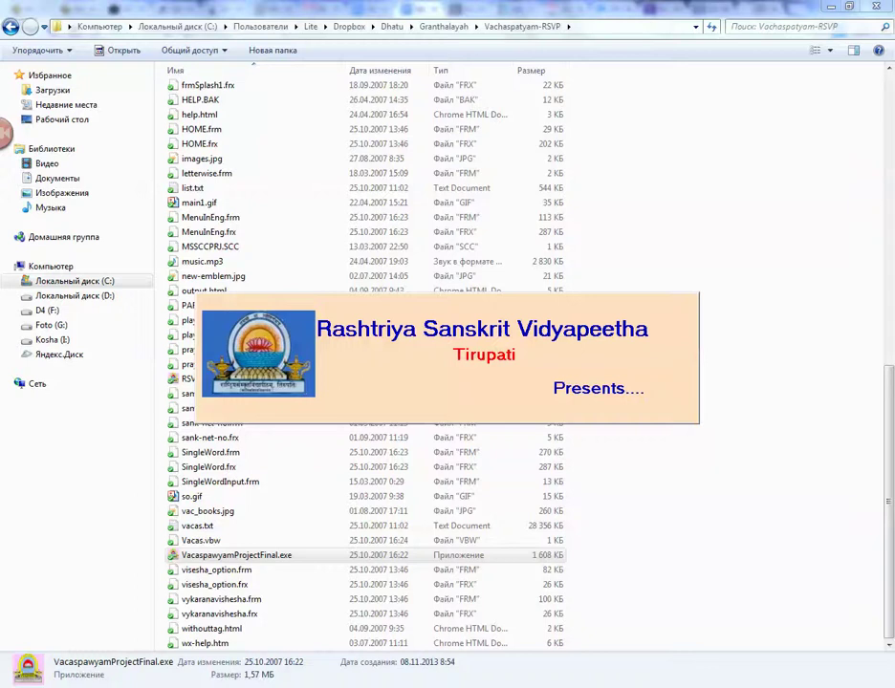
key("Return")
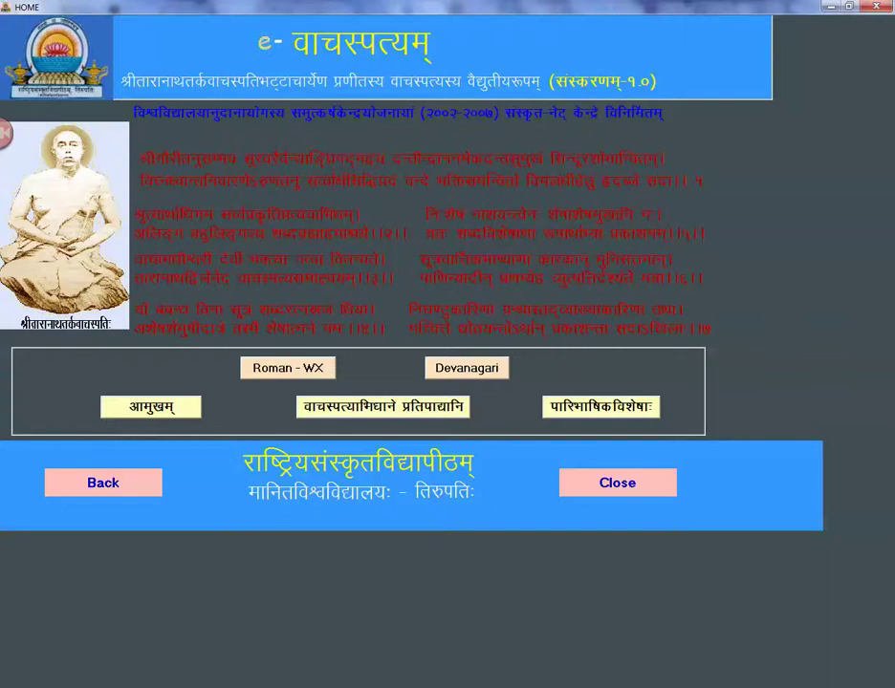
left_click(466, 368)
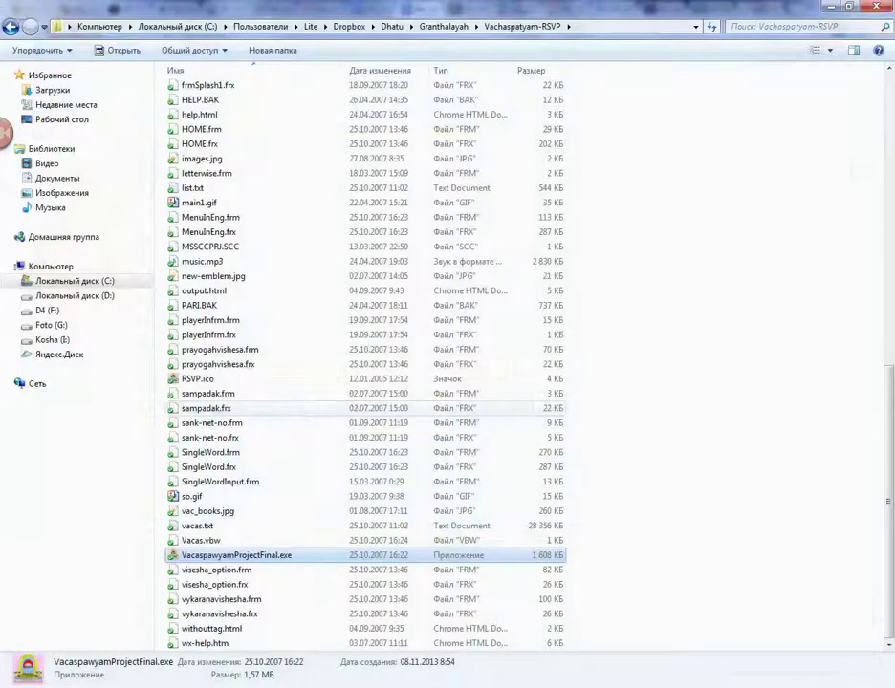
scroll(363, 363, "up", 10)
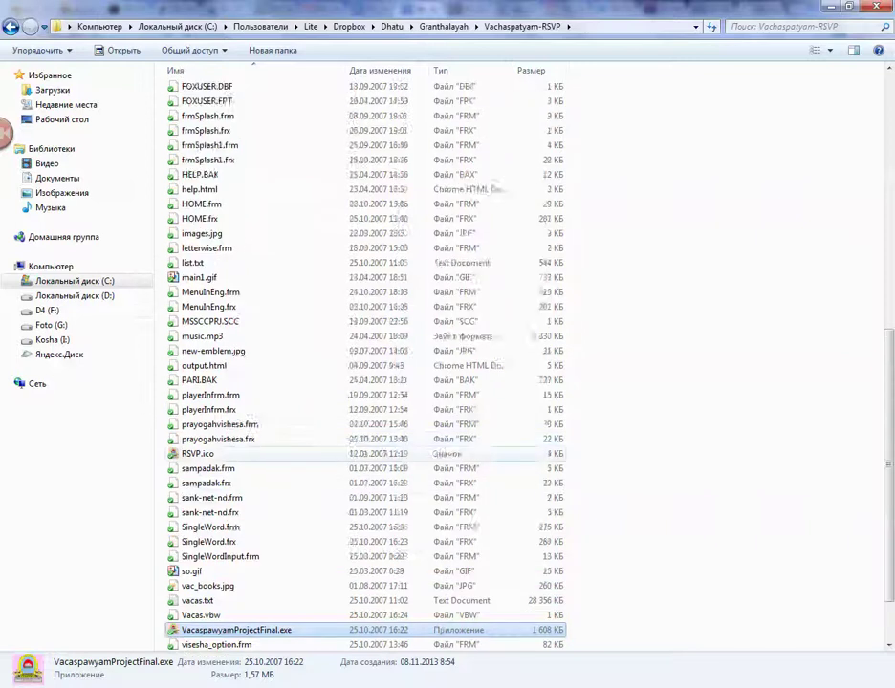
scroll(363, 363, "up", 4)
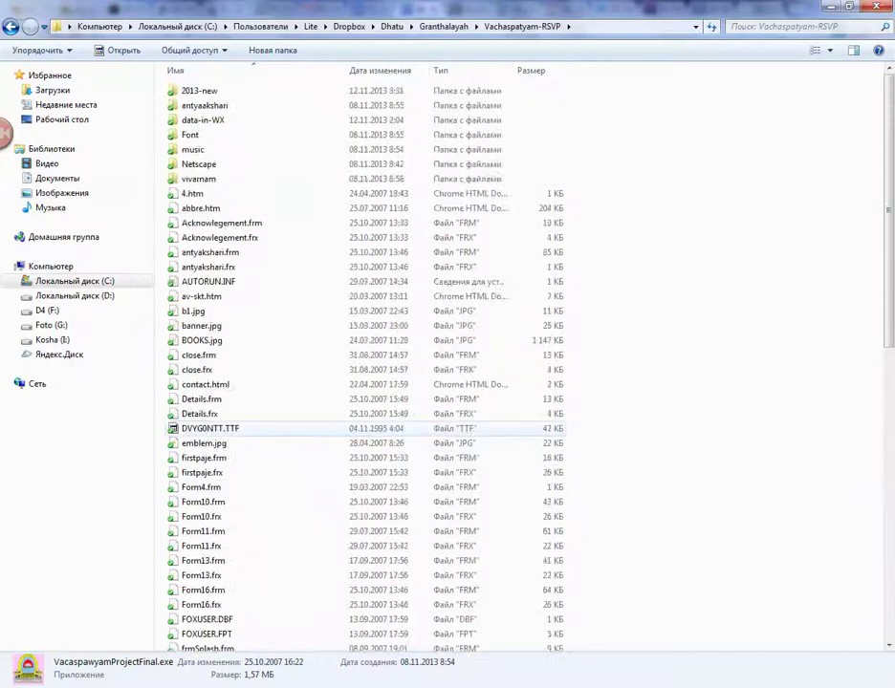